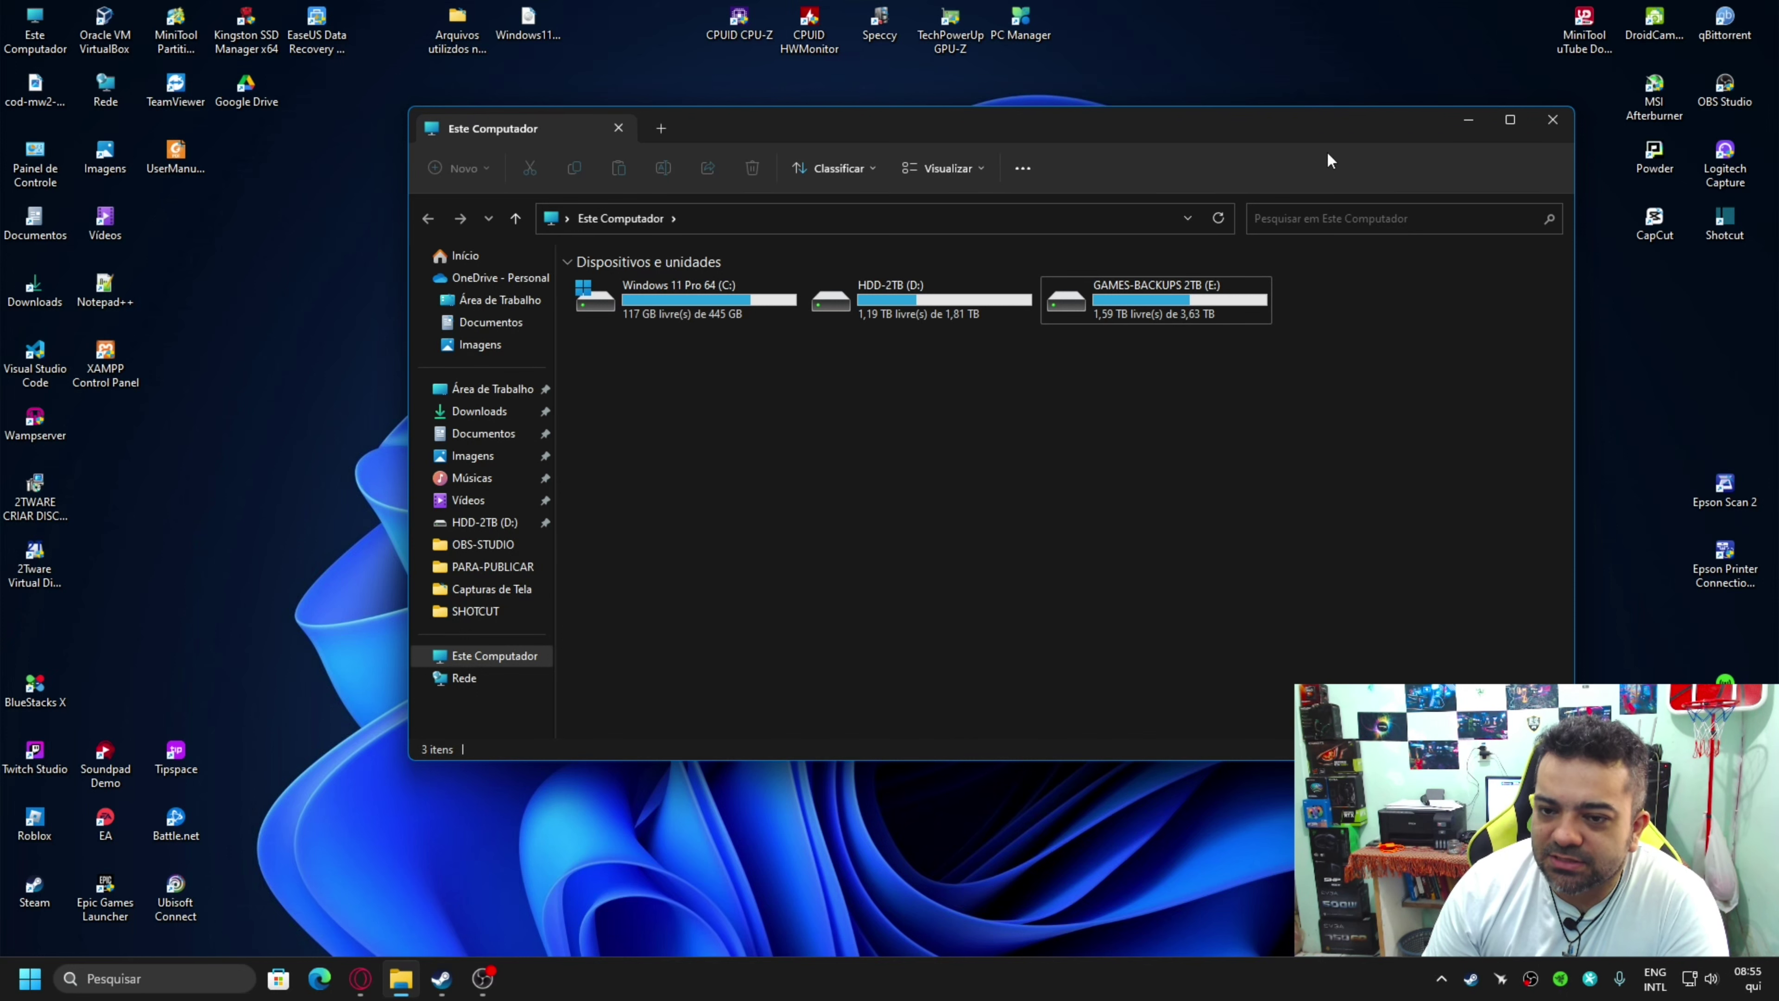
Open the Ferramenta de Captura app and capture a rectangular area covering the three drives in Este Computador.
{"action": "left_click", "coordinate": [193, 976]}
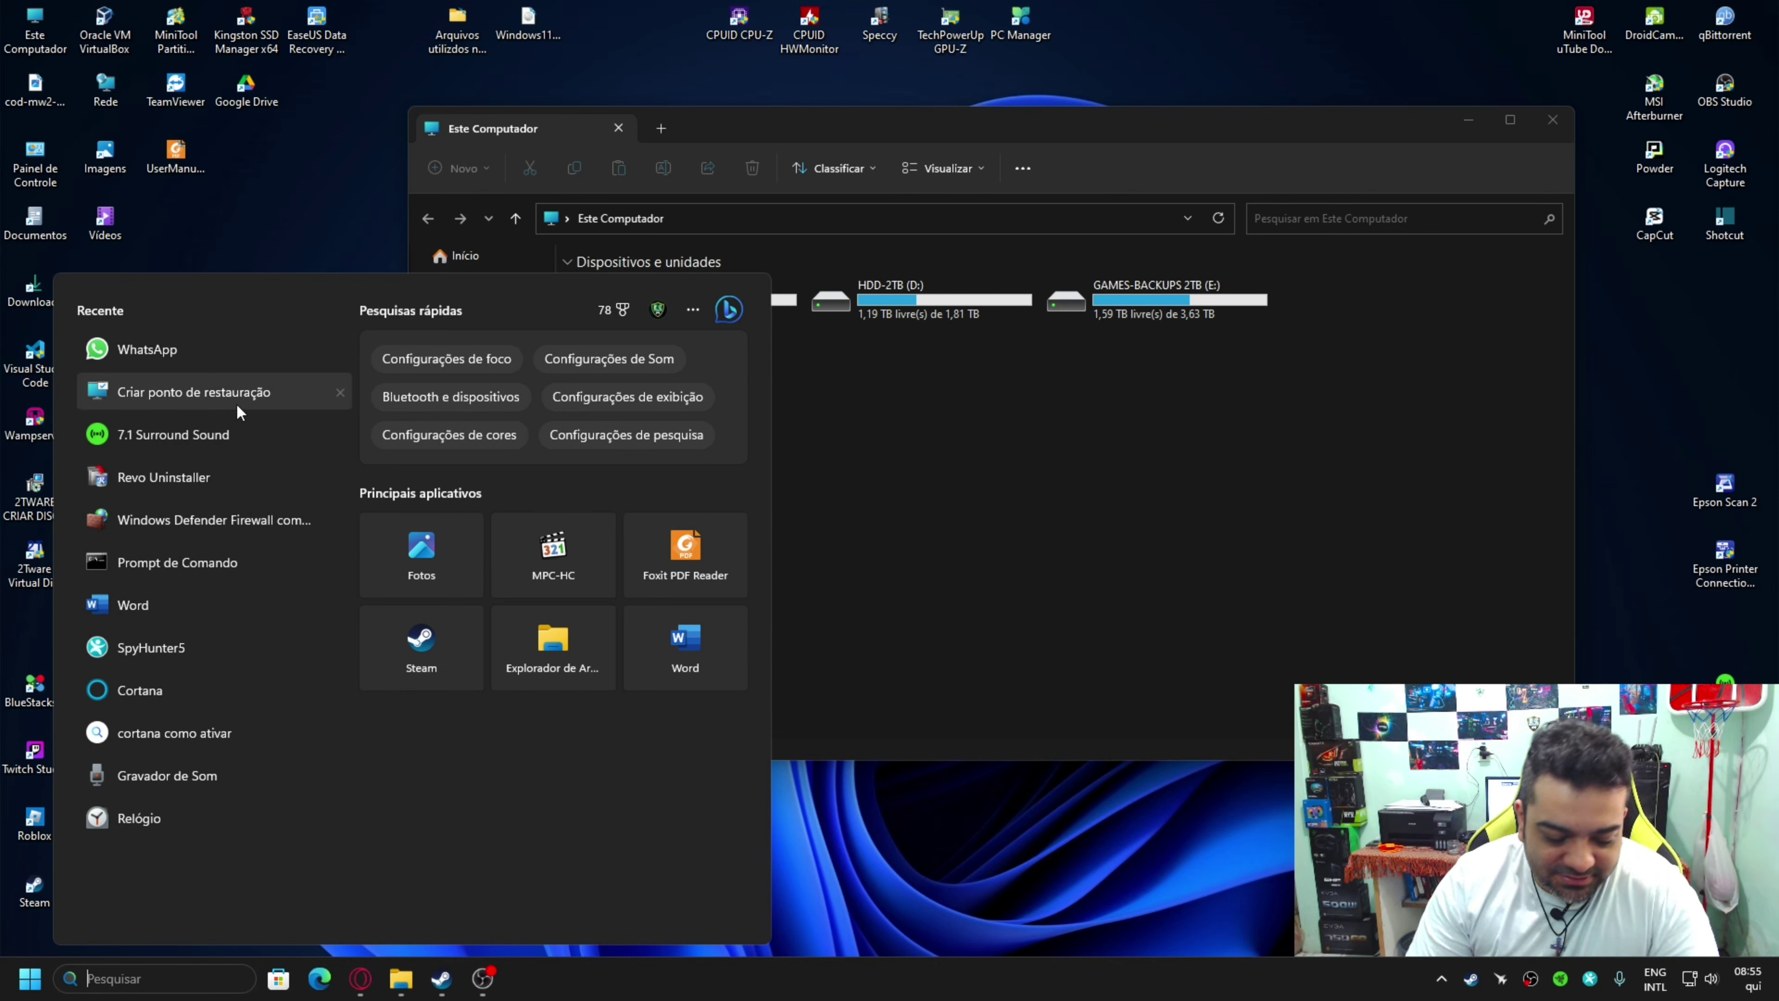
{"action": "type", "text": "fer"}
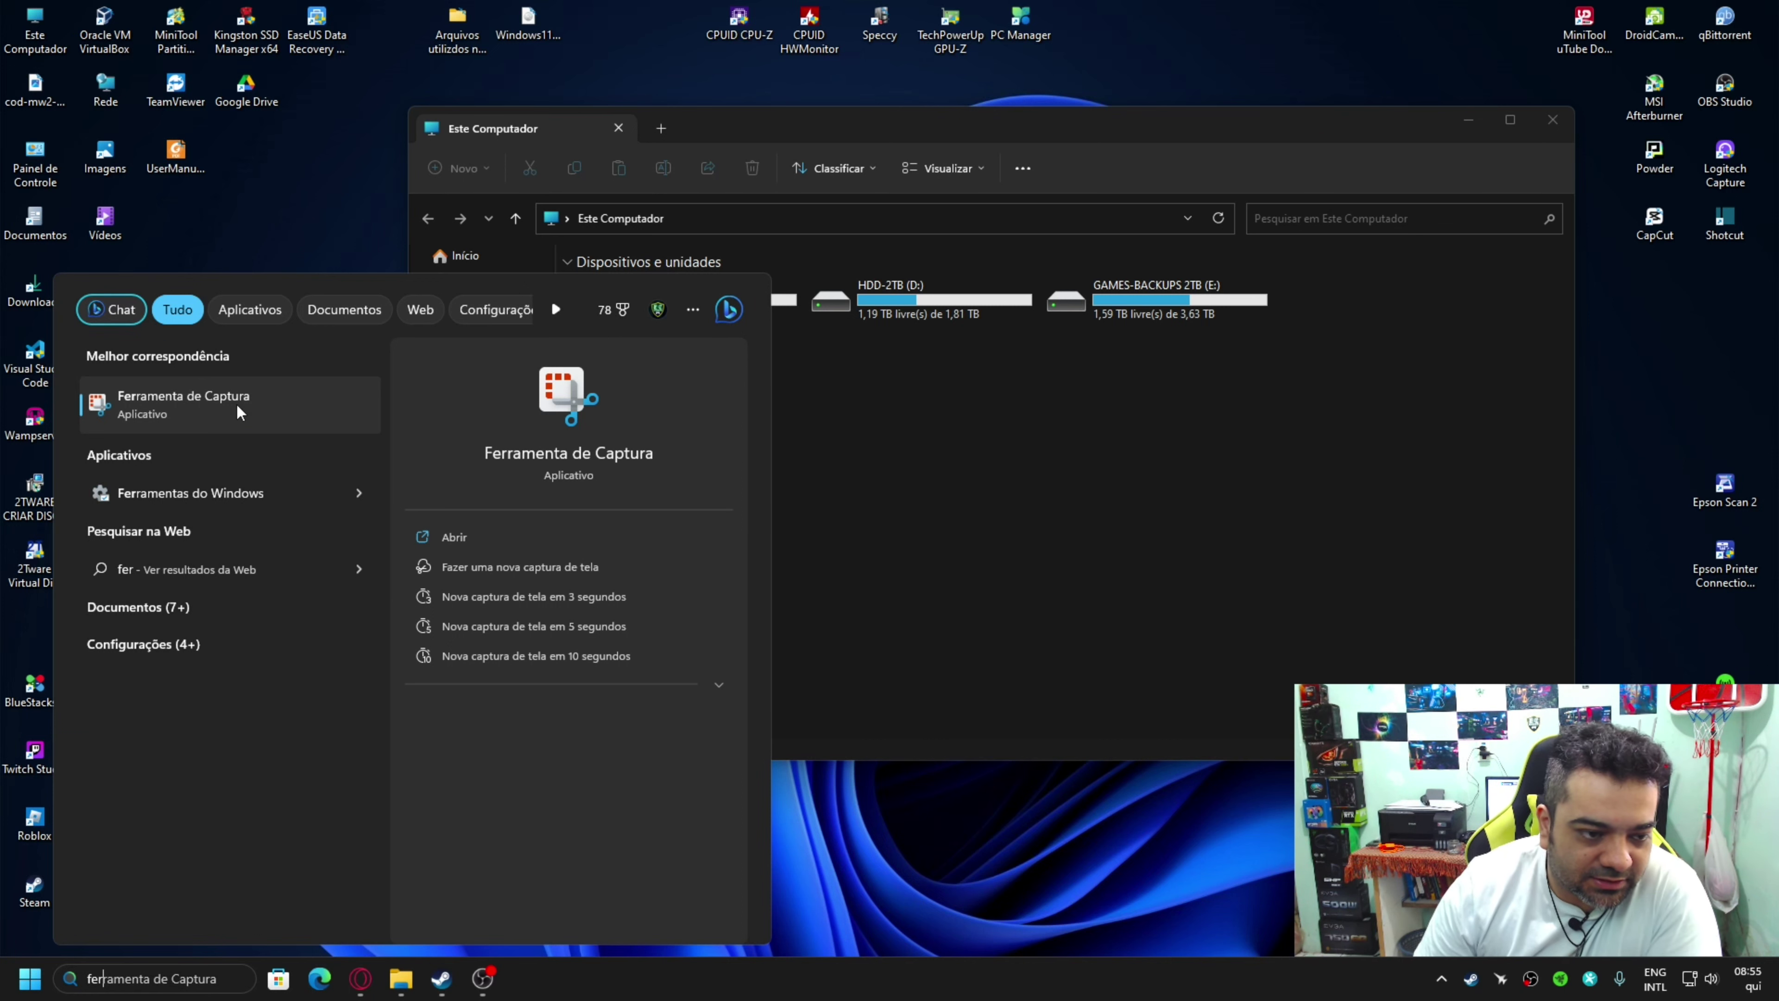
{"action": "left_click", "coordinate": [235, 403]}
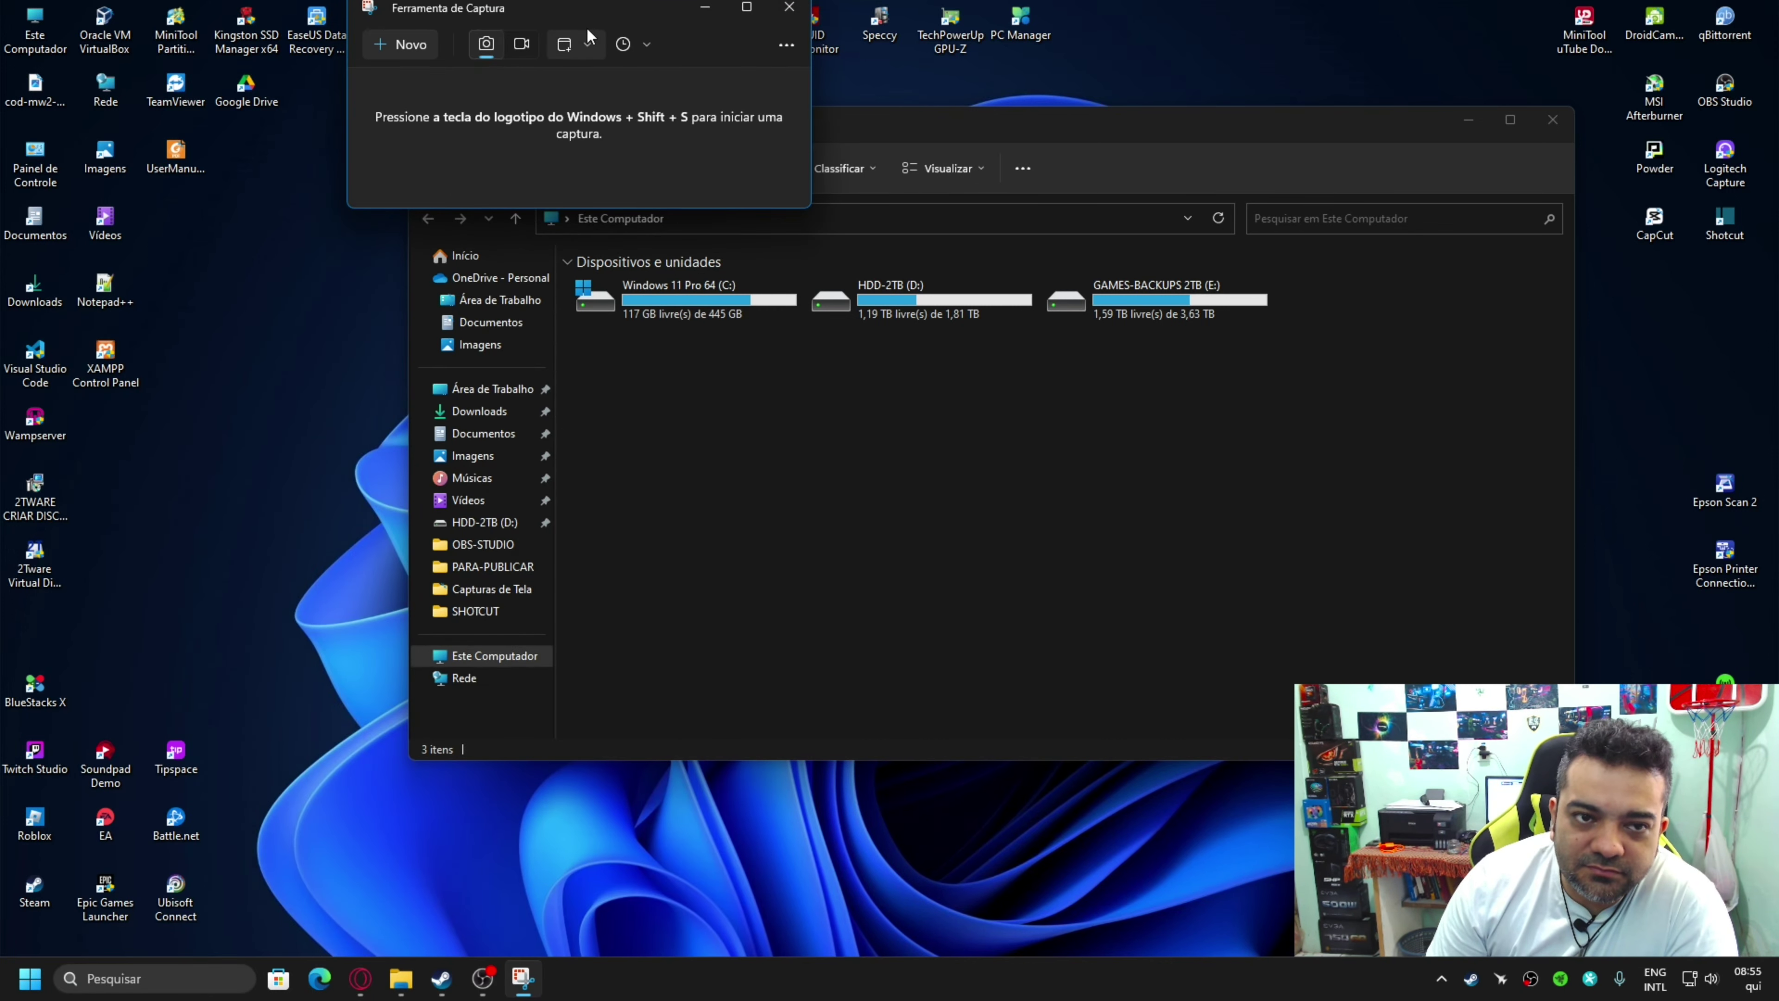
{"action": "left_click_drag", "start_coordinate": [571, 18], "coordinate": [1272, 425]}
{"action": "left_click", "coordinate": [1115, 451]}
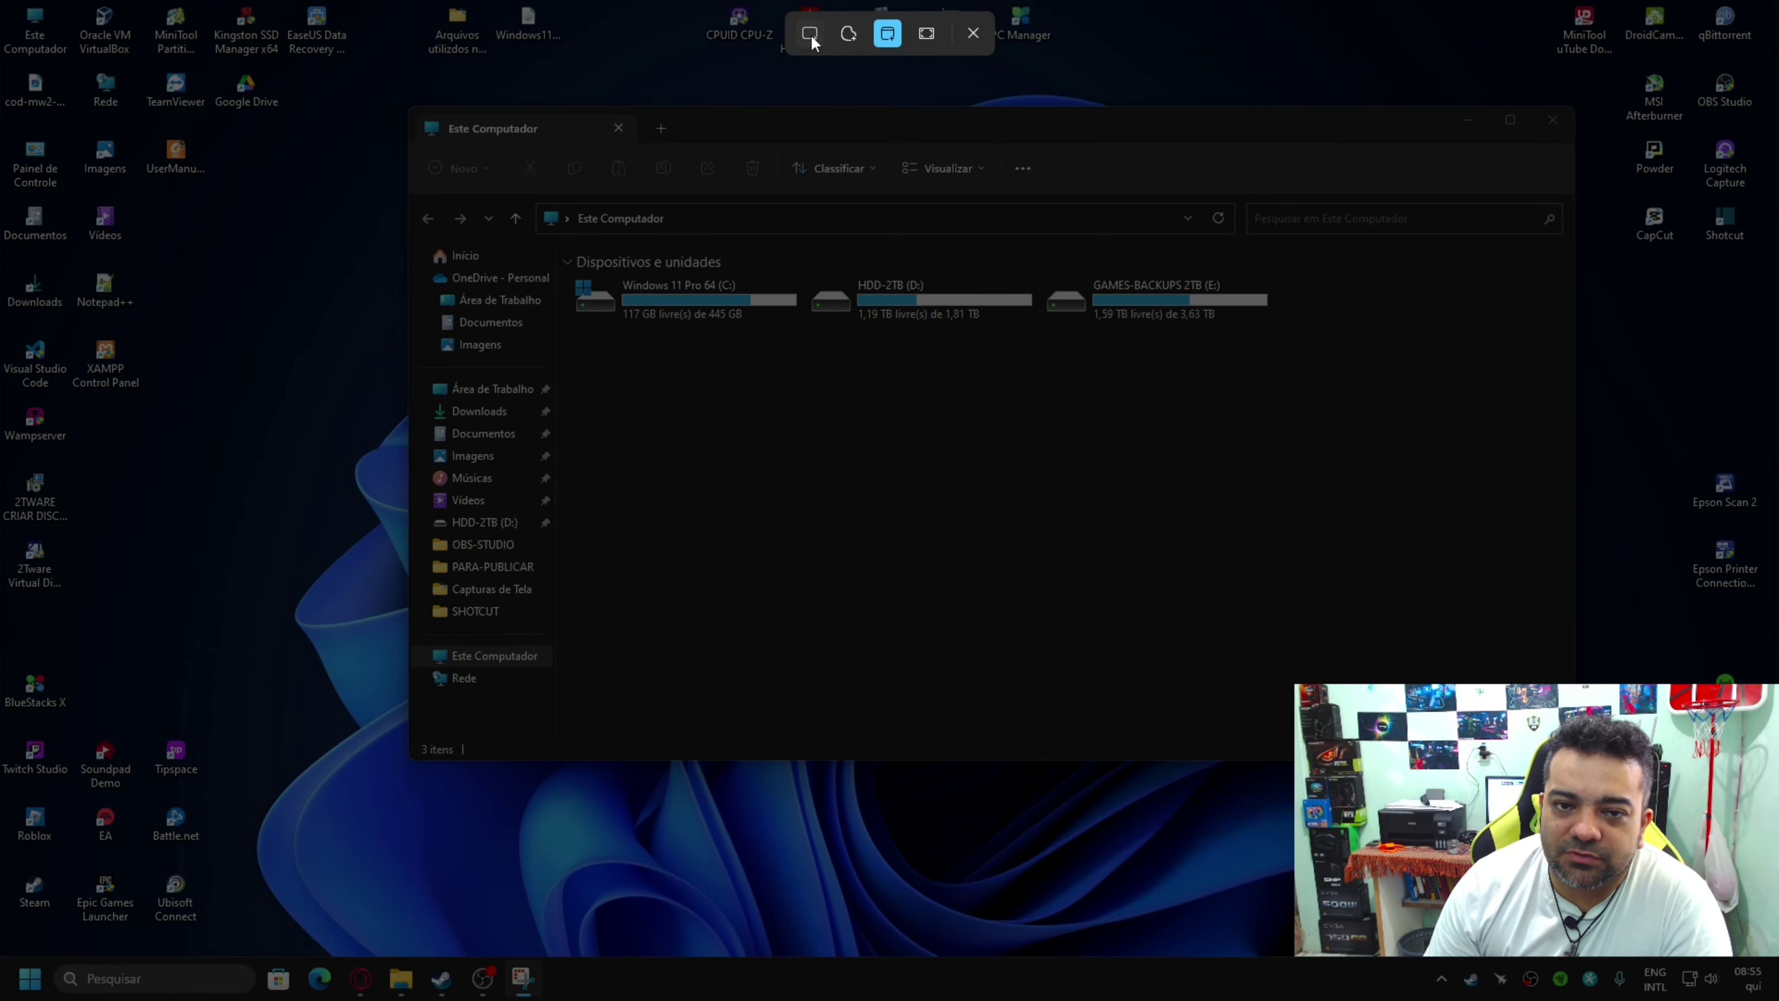
{"action": "left_click", "coordinate": [810, 33]}
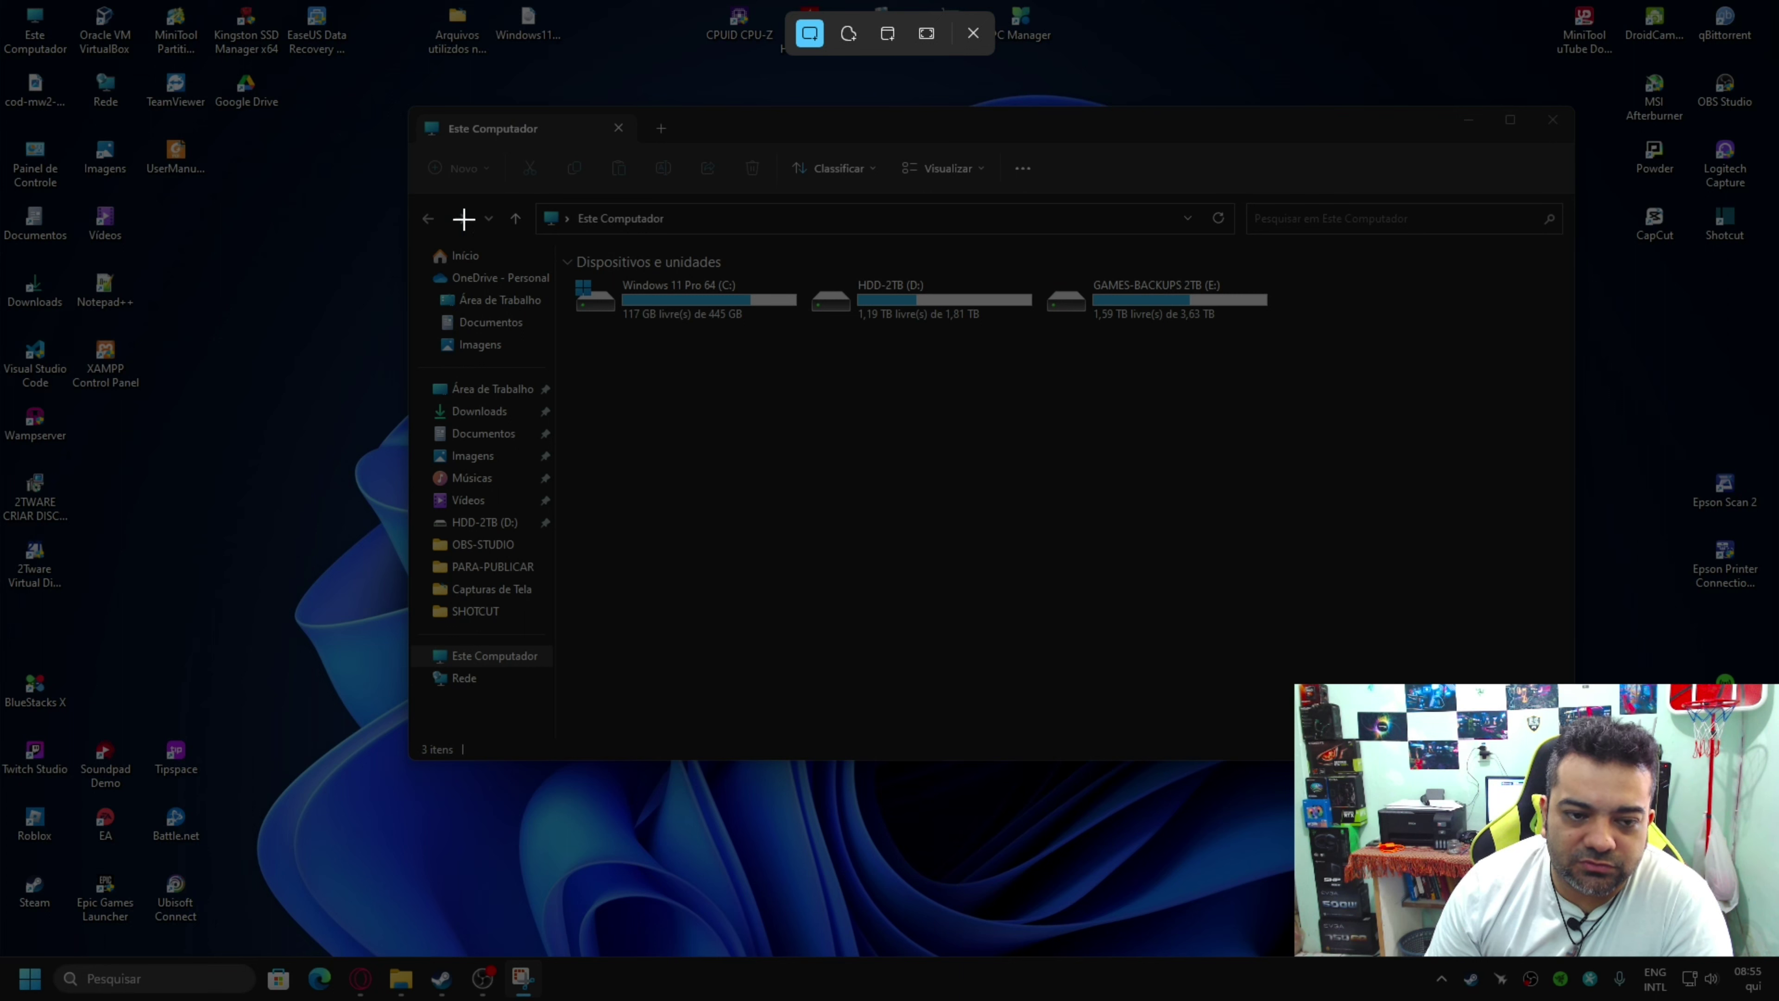
{"action": "left_click_drag", "start_coordinate": [552, 238], "coordinate": [1327, 370]}
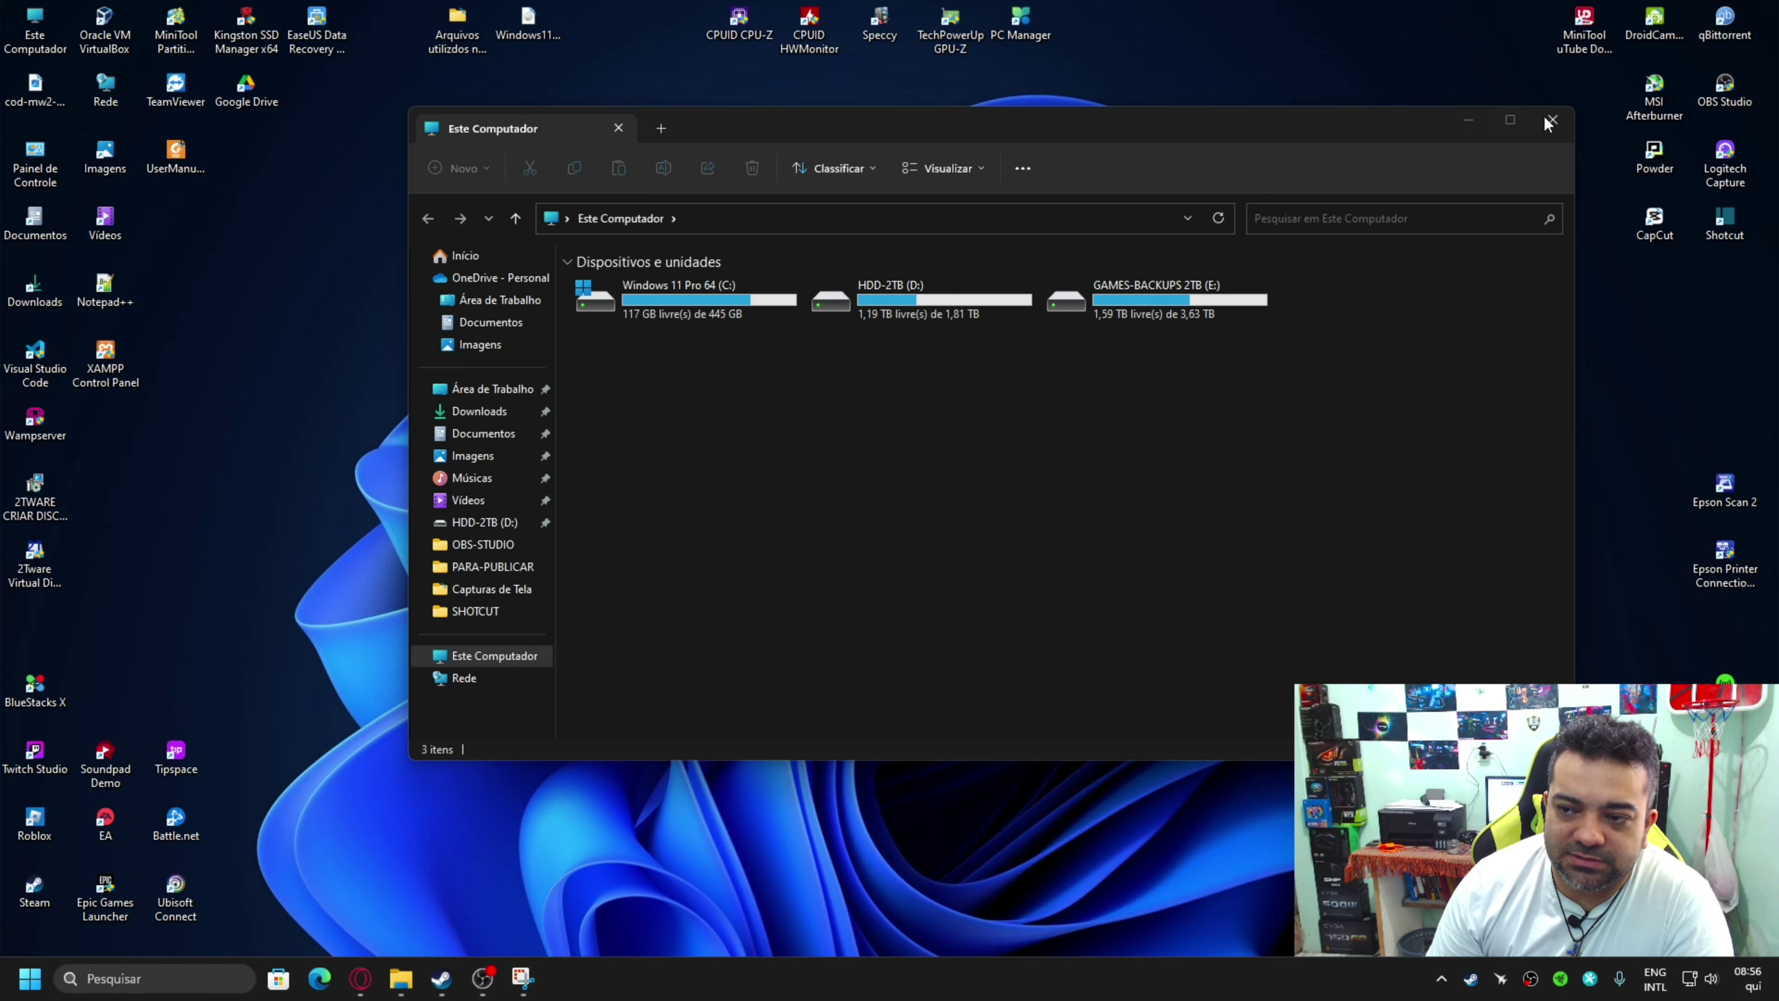
Close the Este Computador window and bring the Ferramenta de Captura window with the new capture fully onto the screen.
{"action": "left_click", "coordinate": [1566, 122]}
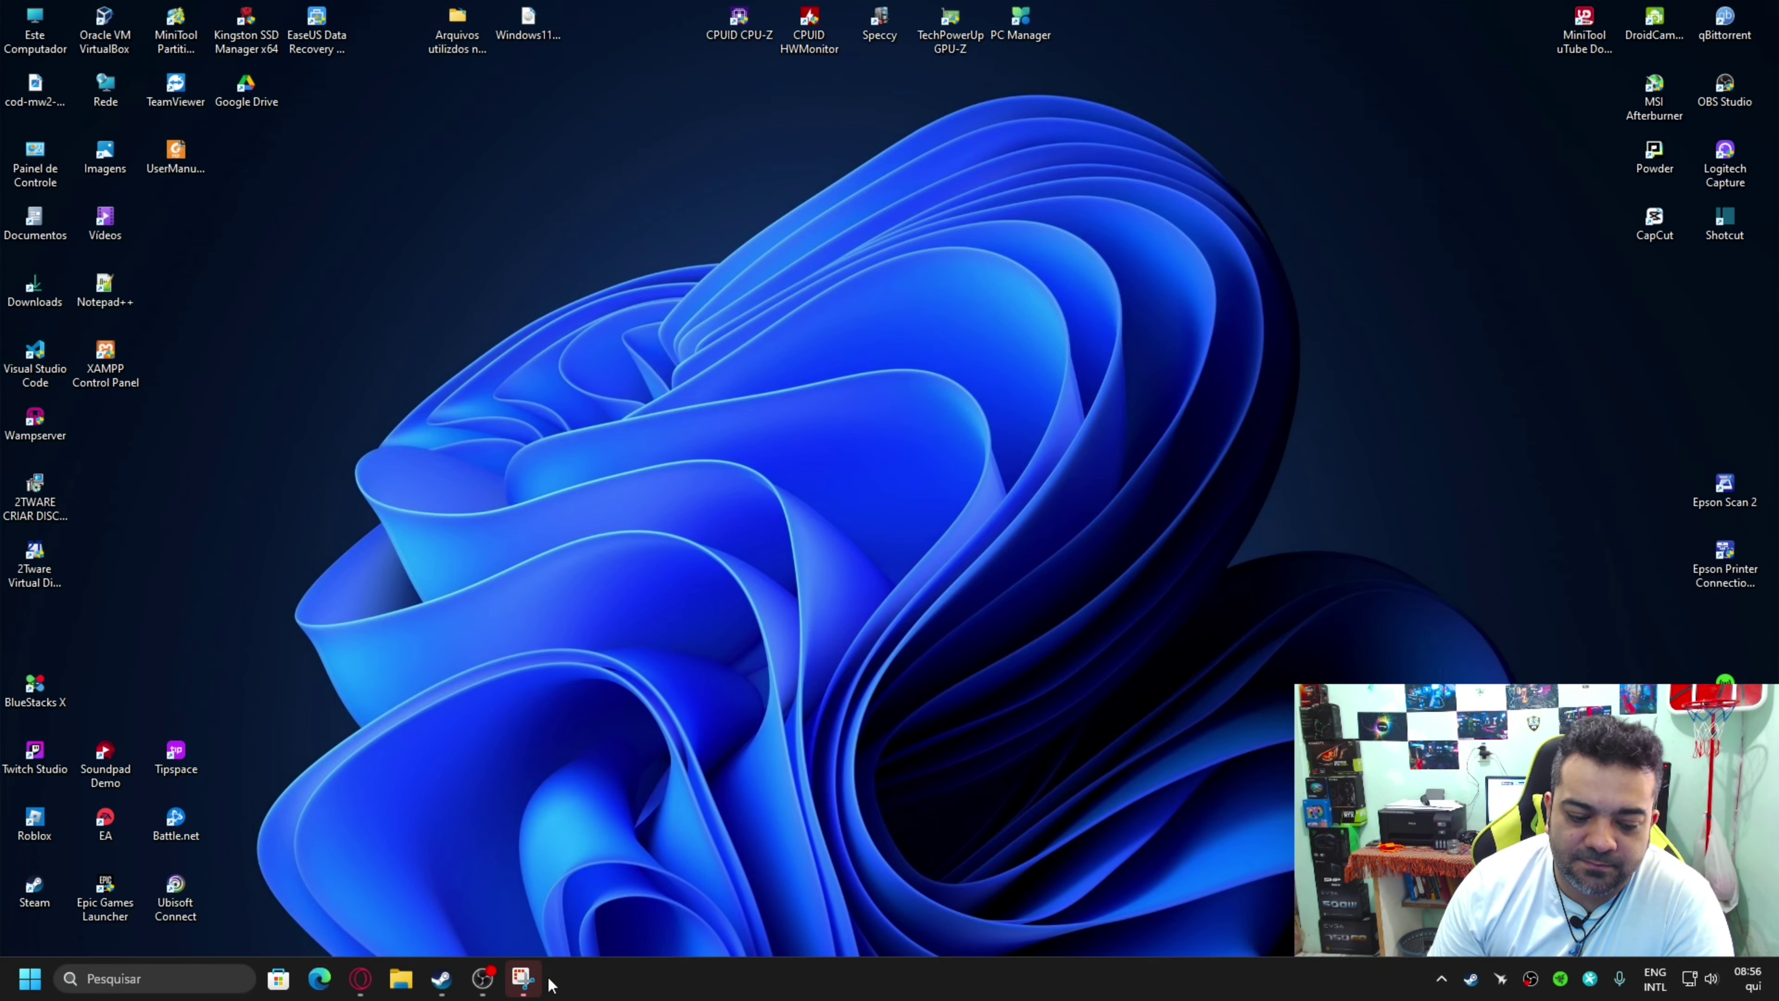
{"action": "mouse_move", "coordinate": [511, 978]}
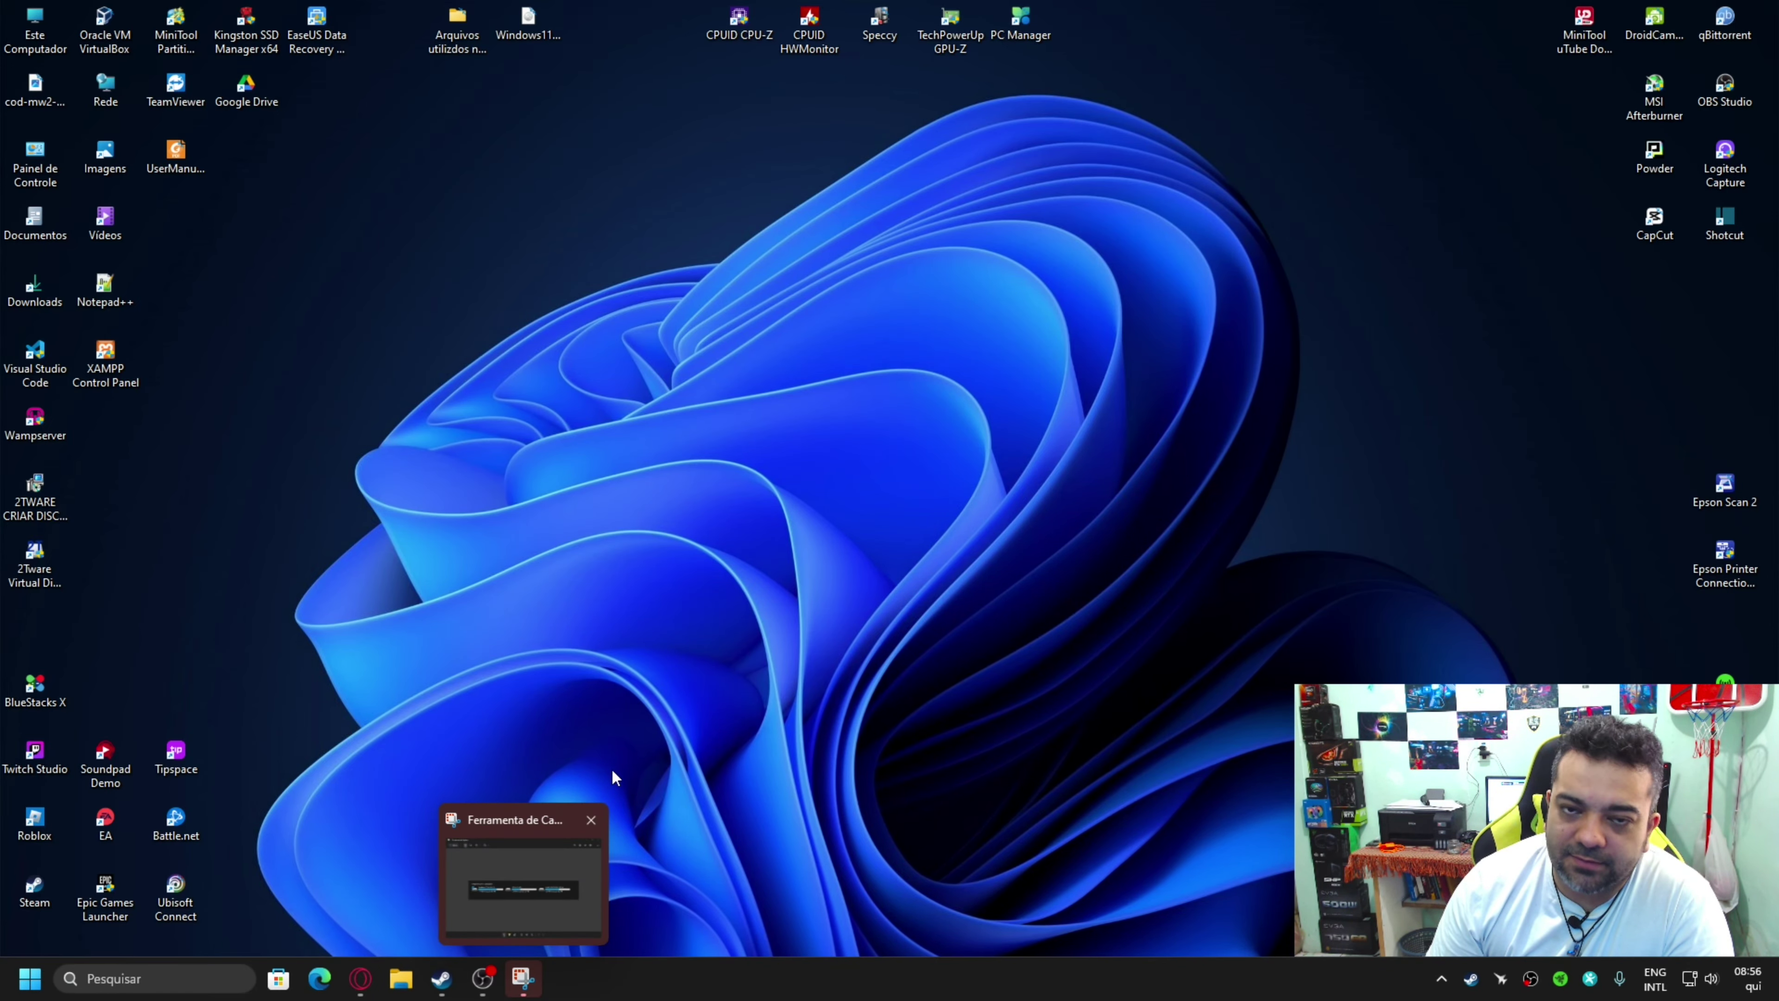
{"action": "left_click", "coordinate": [537, 976]}
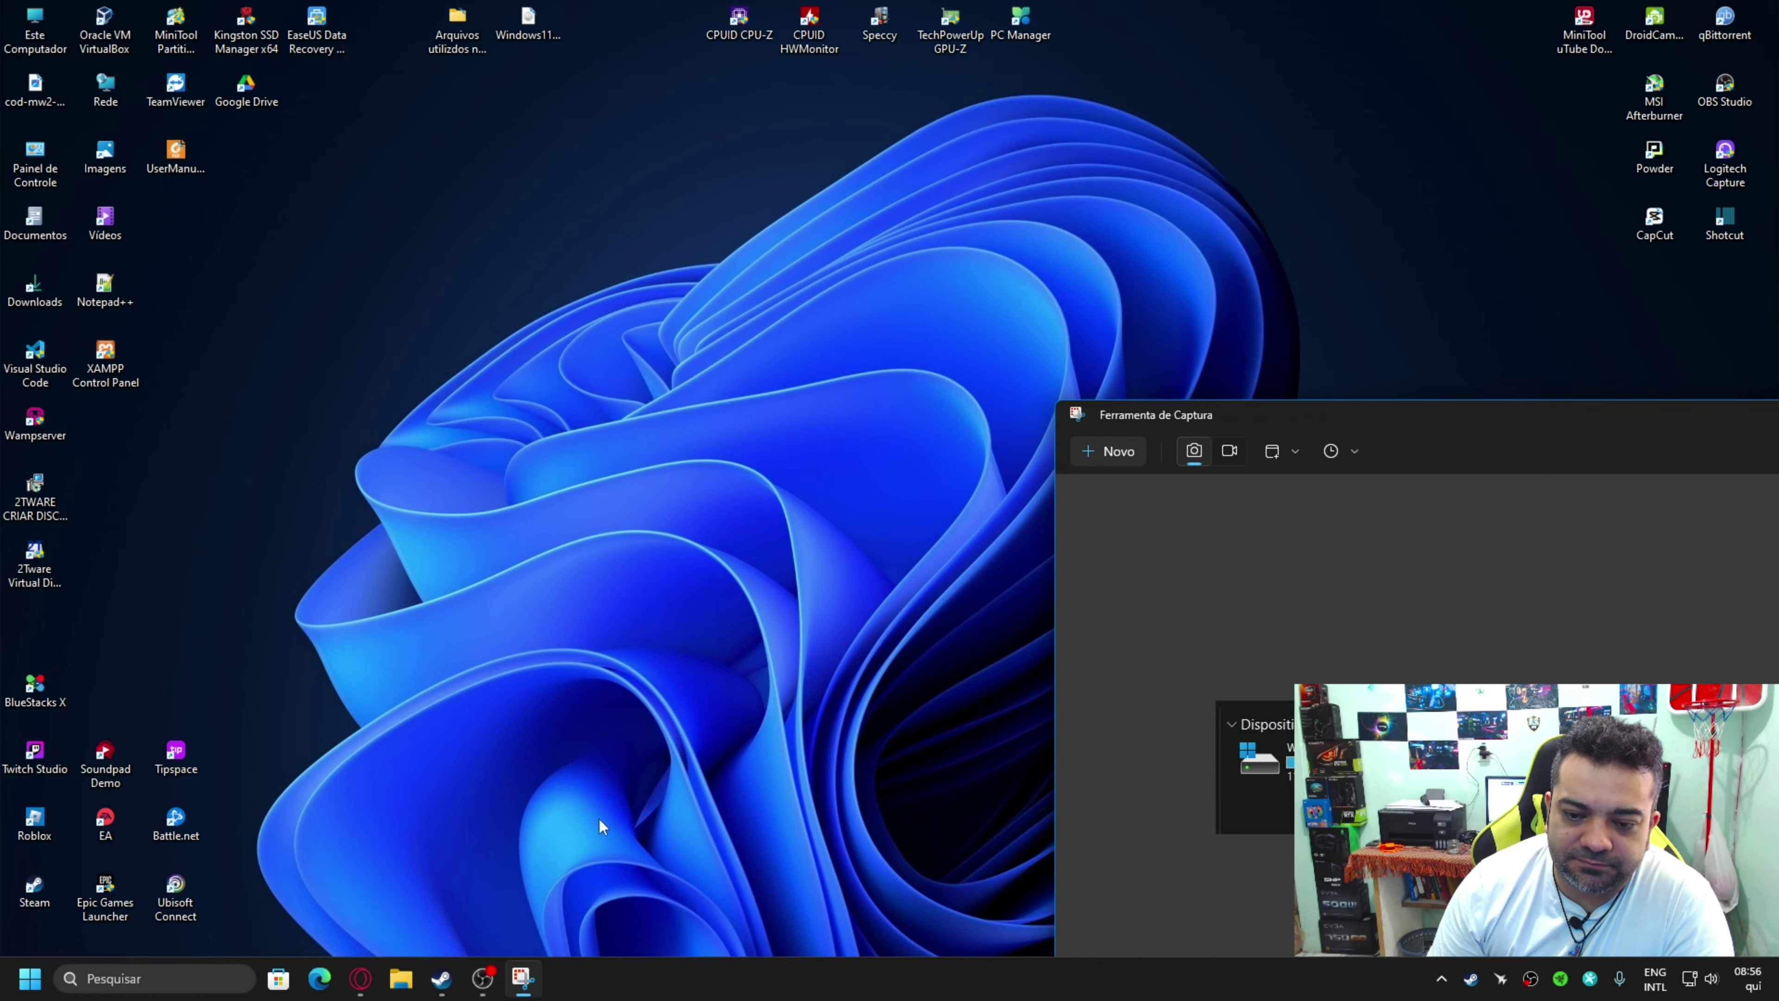
{"action": "left_click_drag", "start_coordinate": [1373, 426], "coordinate": [694, 138]}
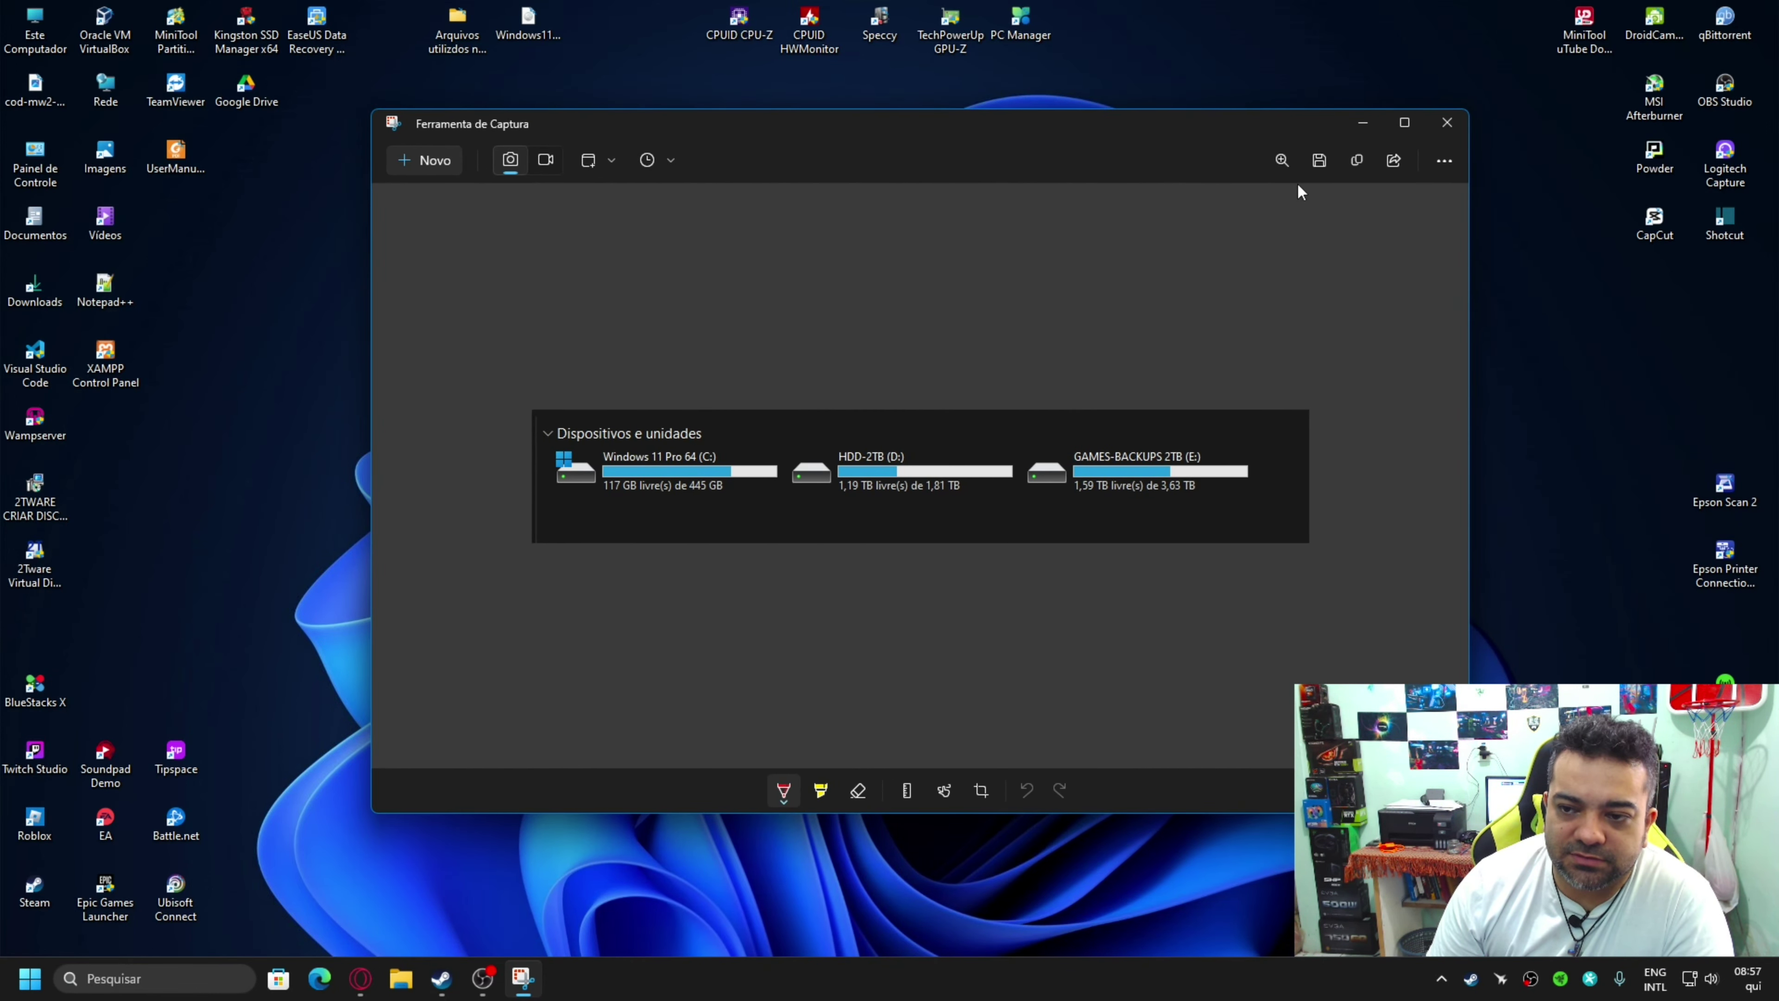
Save the capture as a PNG named discos in Área de Trabalho and close the capture tool.
{"action": "left_click", "coordinate": [1319, 161]}
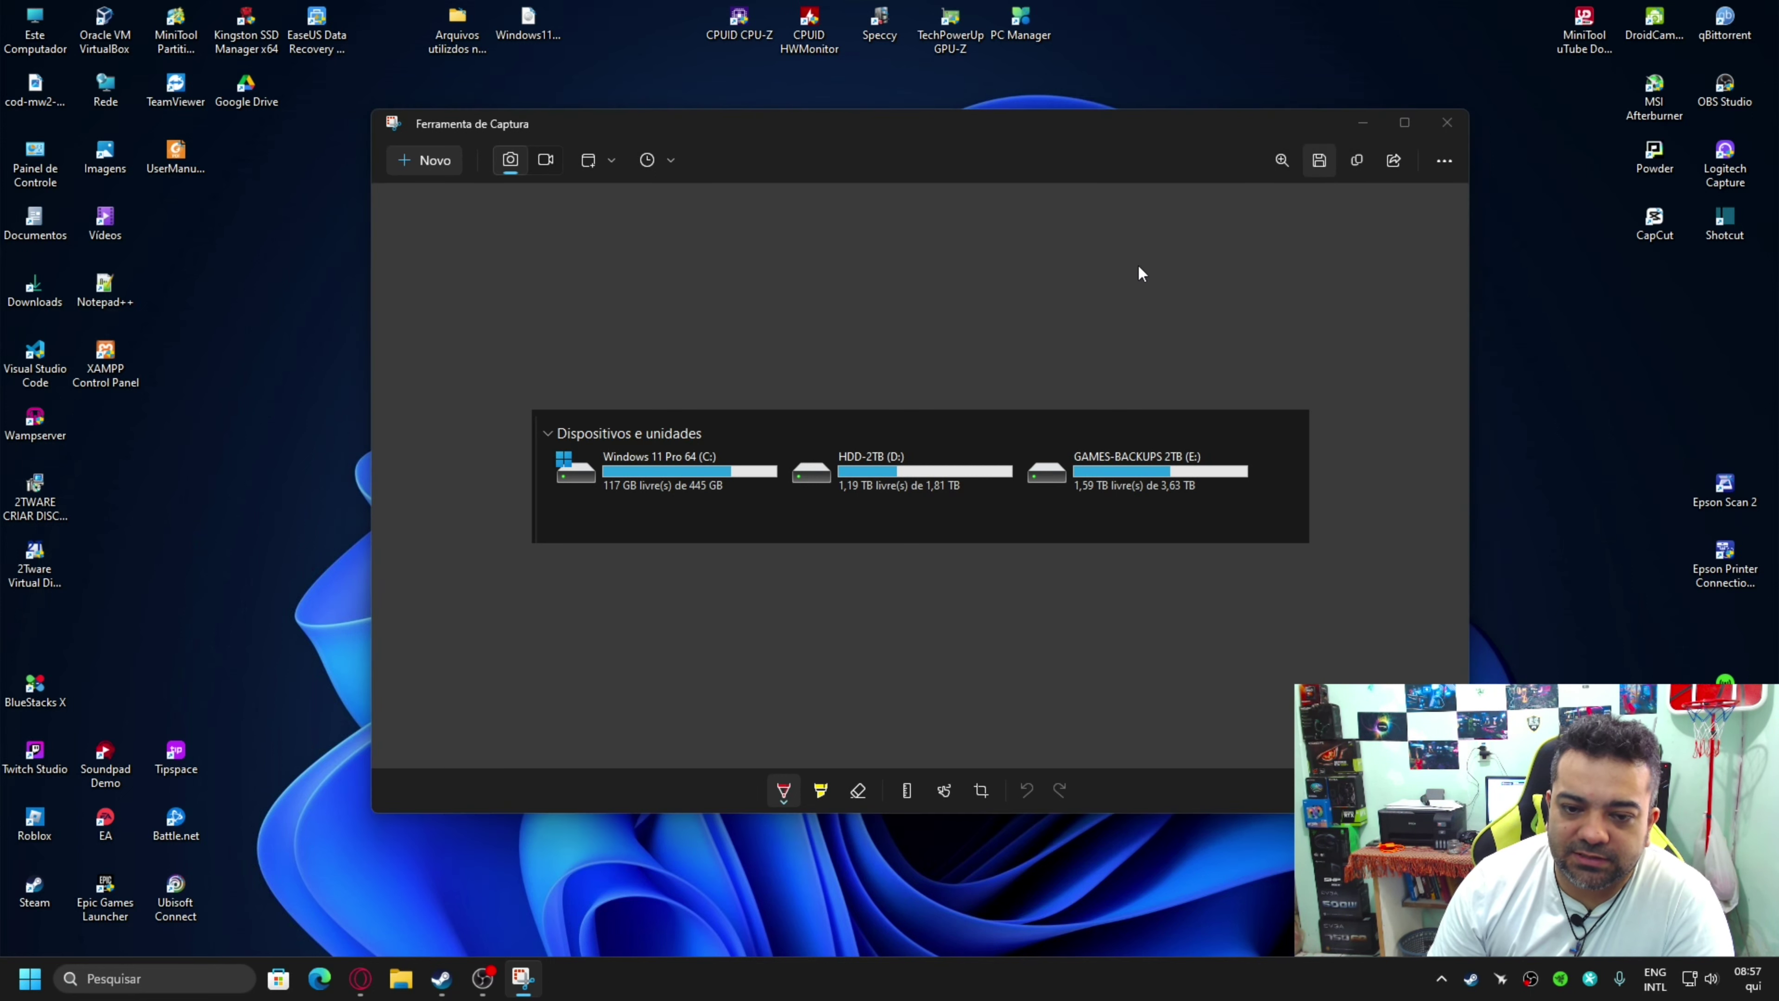
{"action": "key", "text": "BackSpace"}
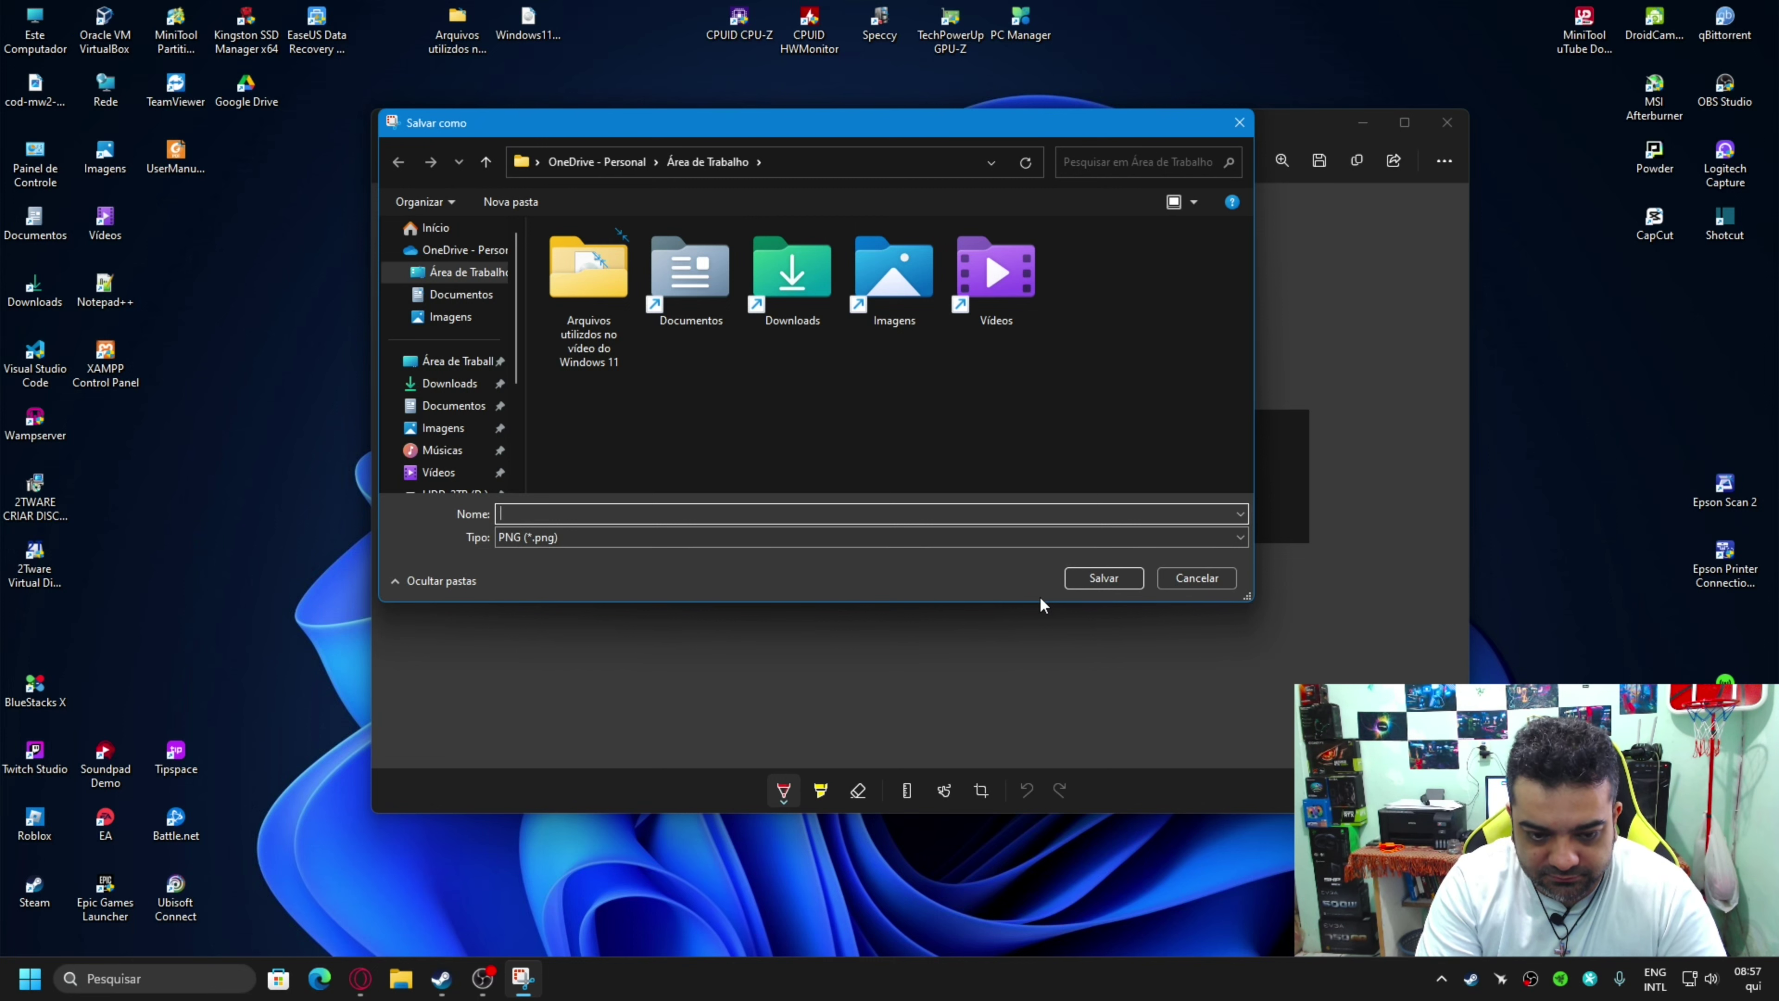
{"action": "type", "text": "discos"}
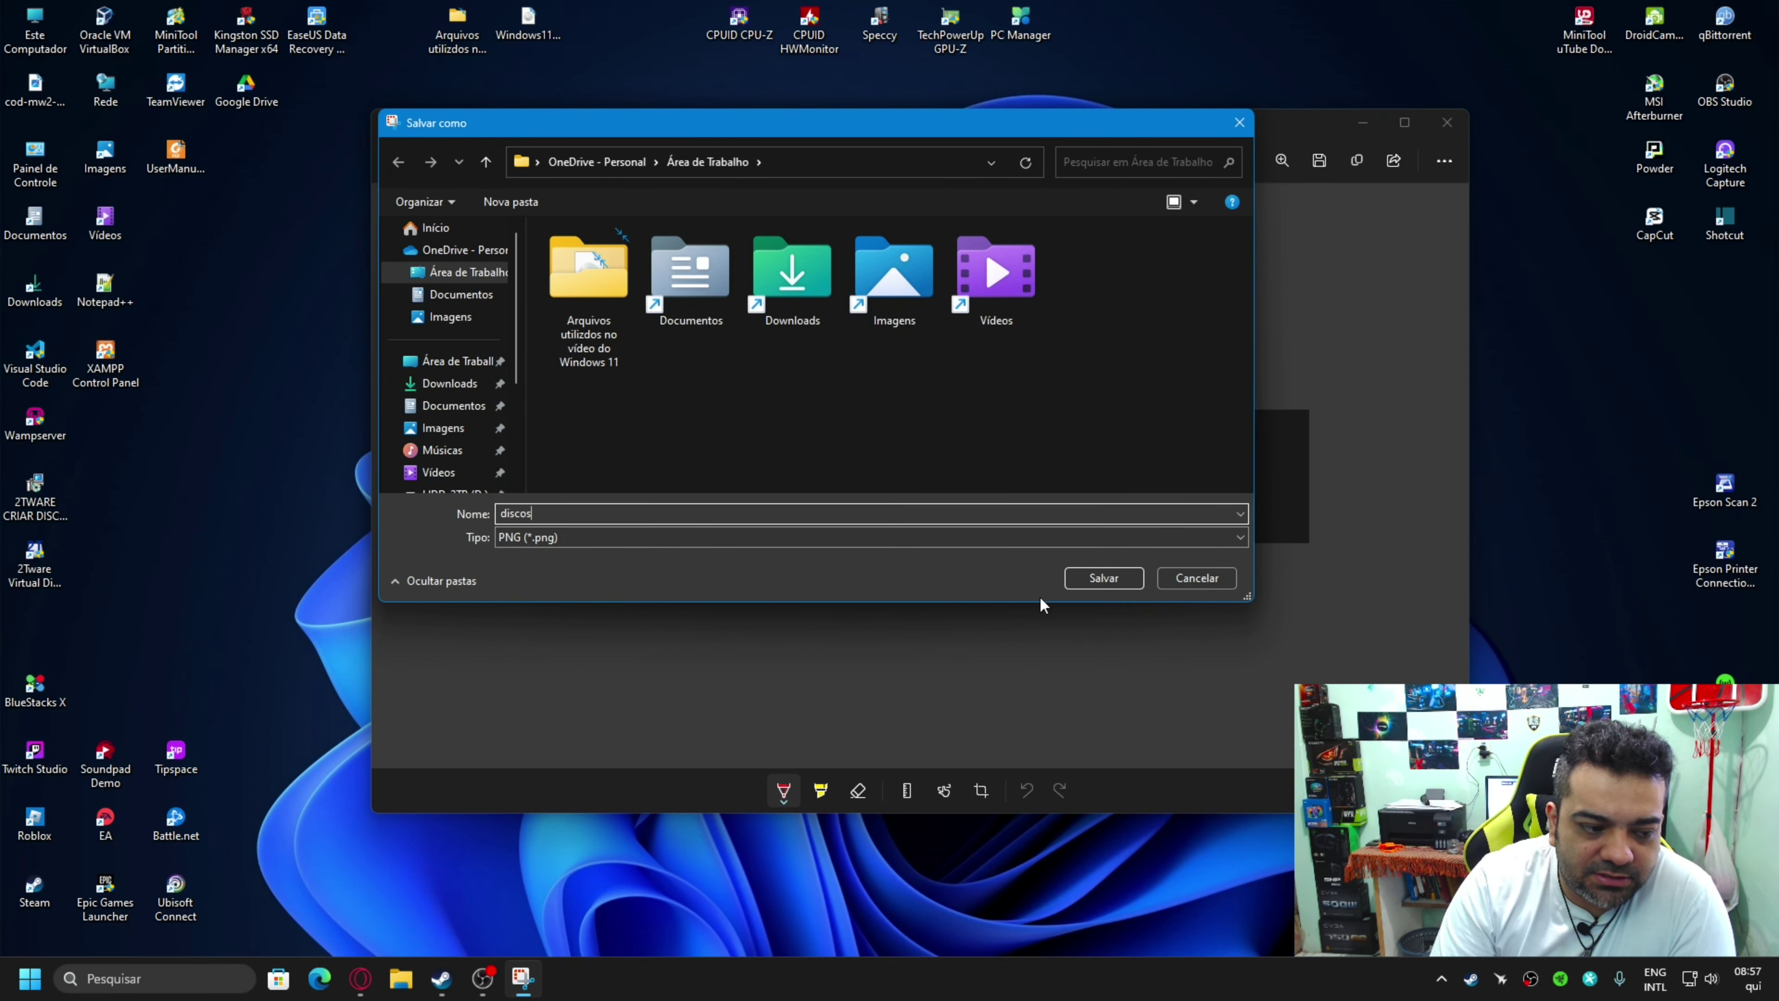
{"action": "key", "text": "Return"}
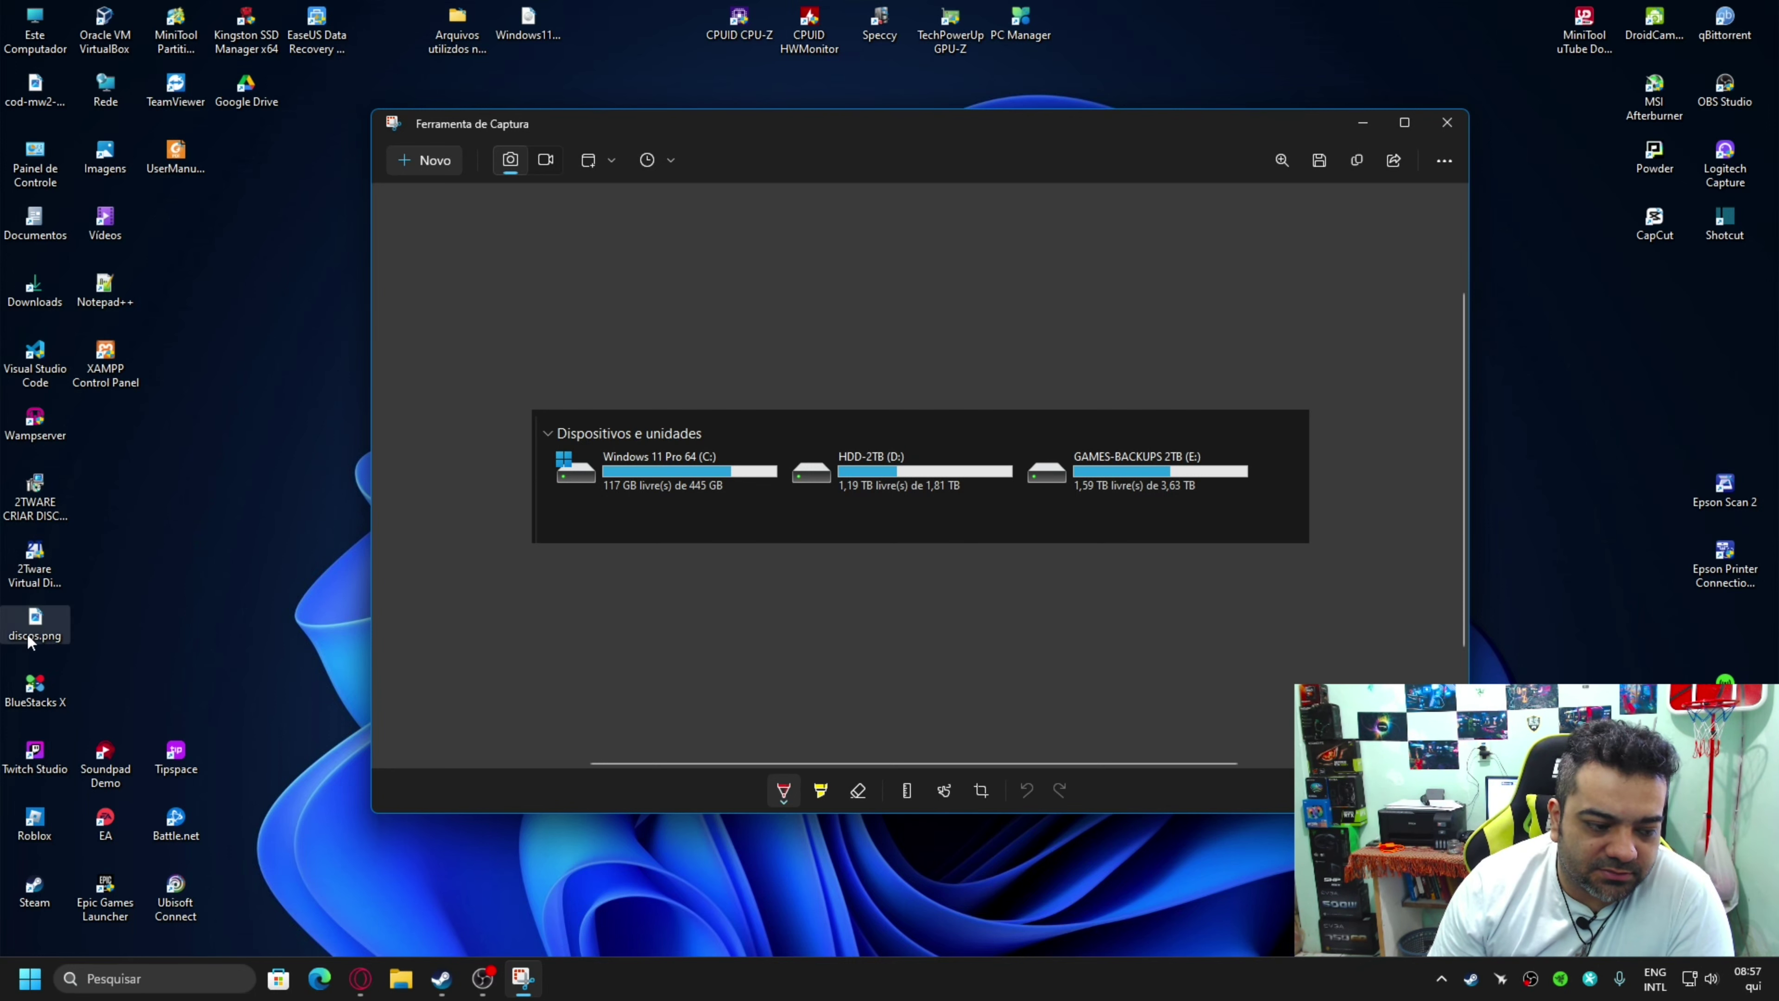
{"action": "left_click", "coordinate": [35, 623]}
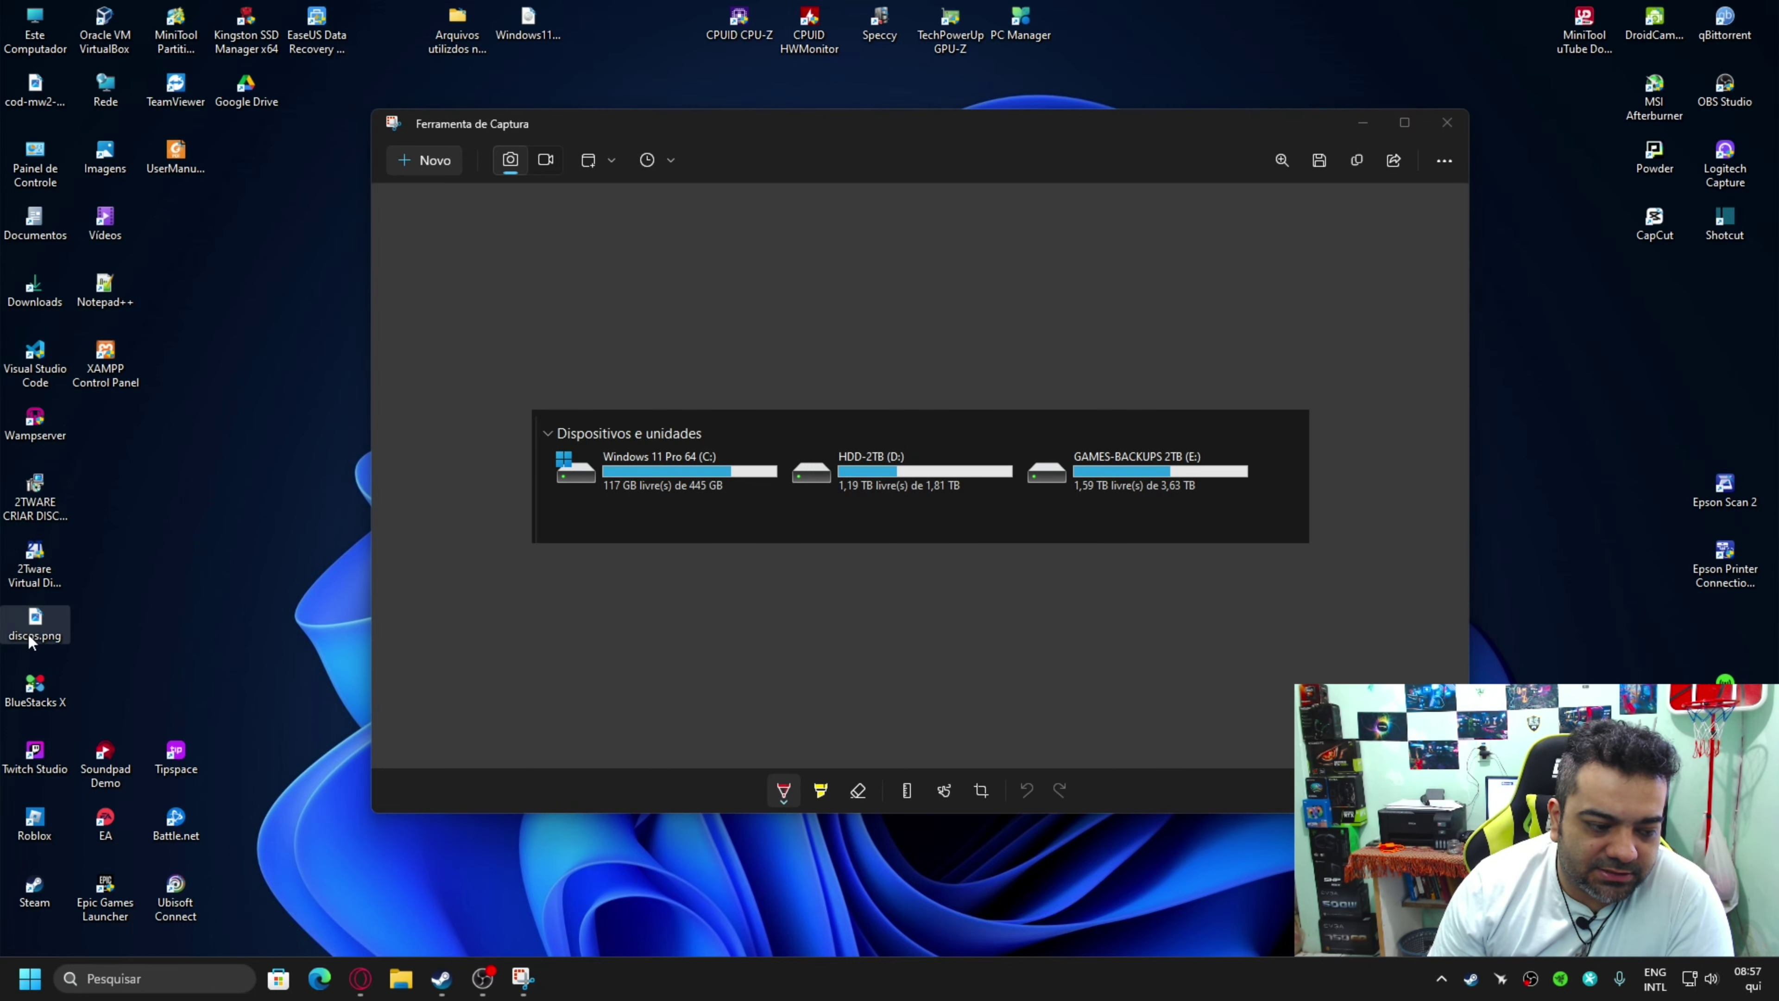
{"action": "left_click", "coordinate": [1445, 125]}
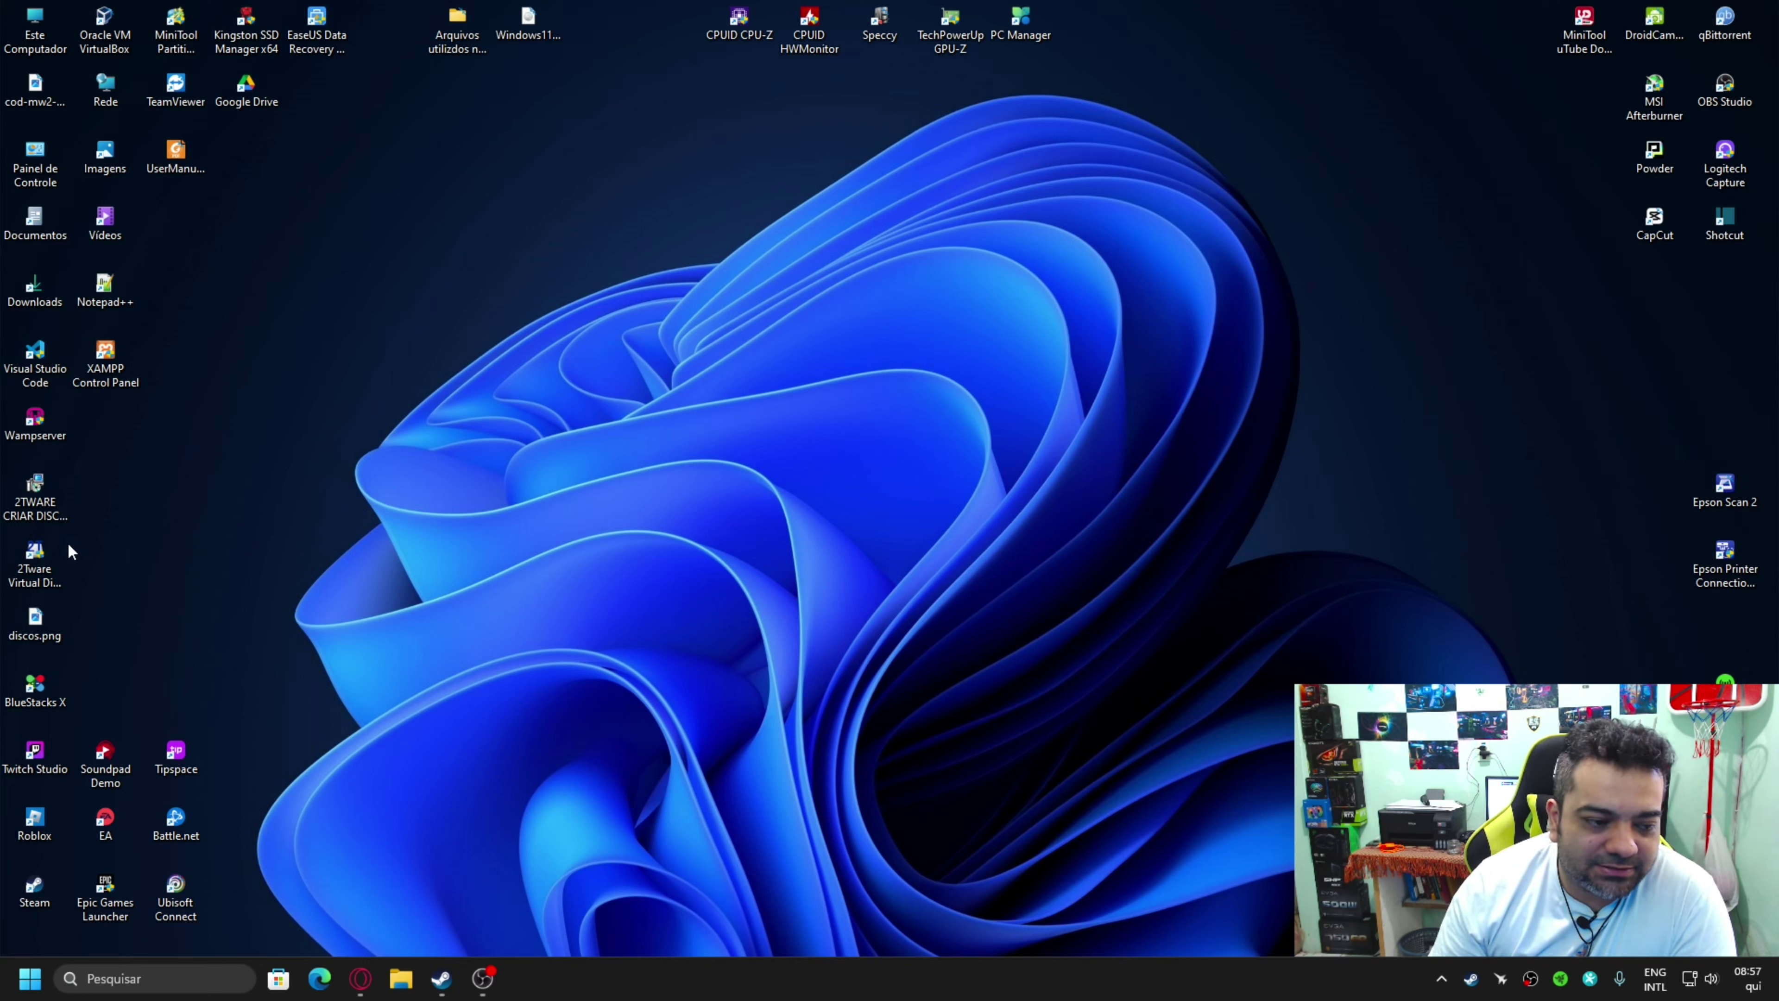
Separate the two 2Tware desktop icons and scan the 2TWARE CRIAR DISCO VIRTUAL.exe file with SpyHunter 5, closing the scanner when done.
{"action": "left_click_drag", "start_coordinate": [34, 557], "coordinate": [244, 561]}
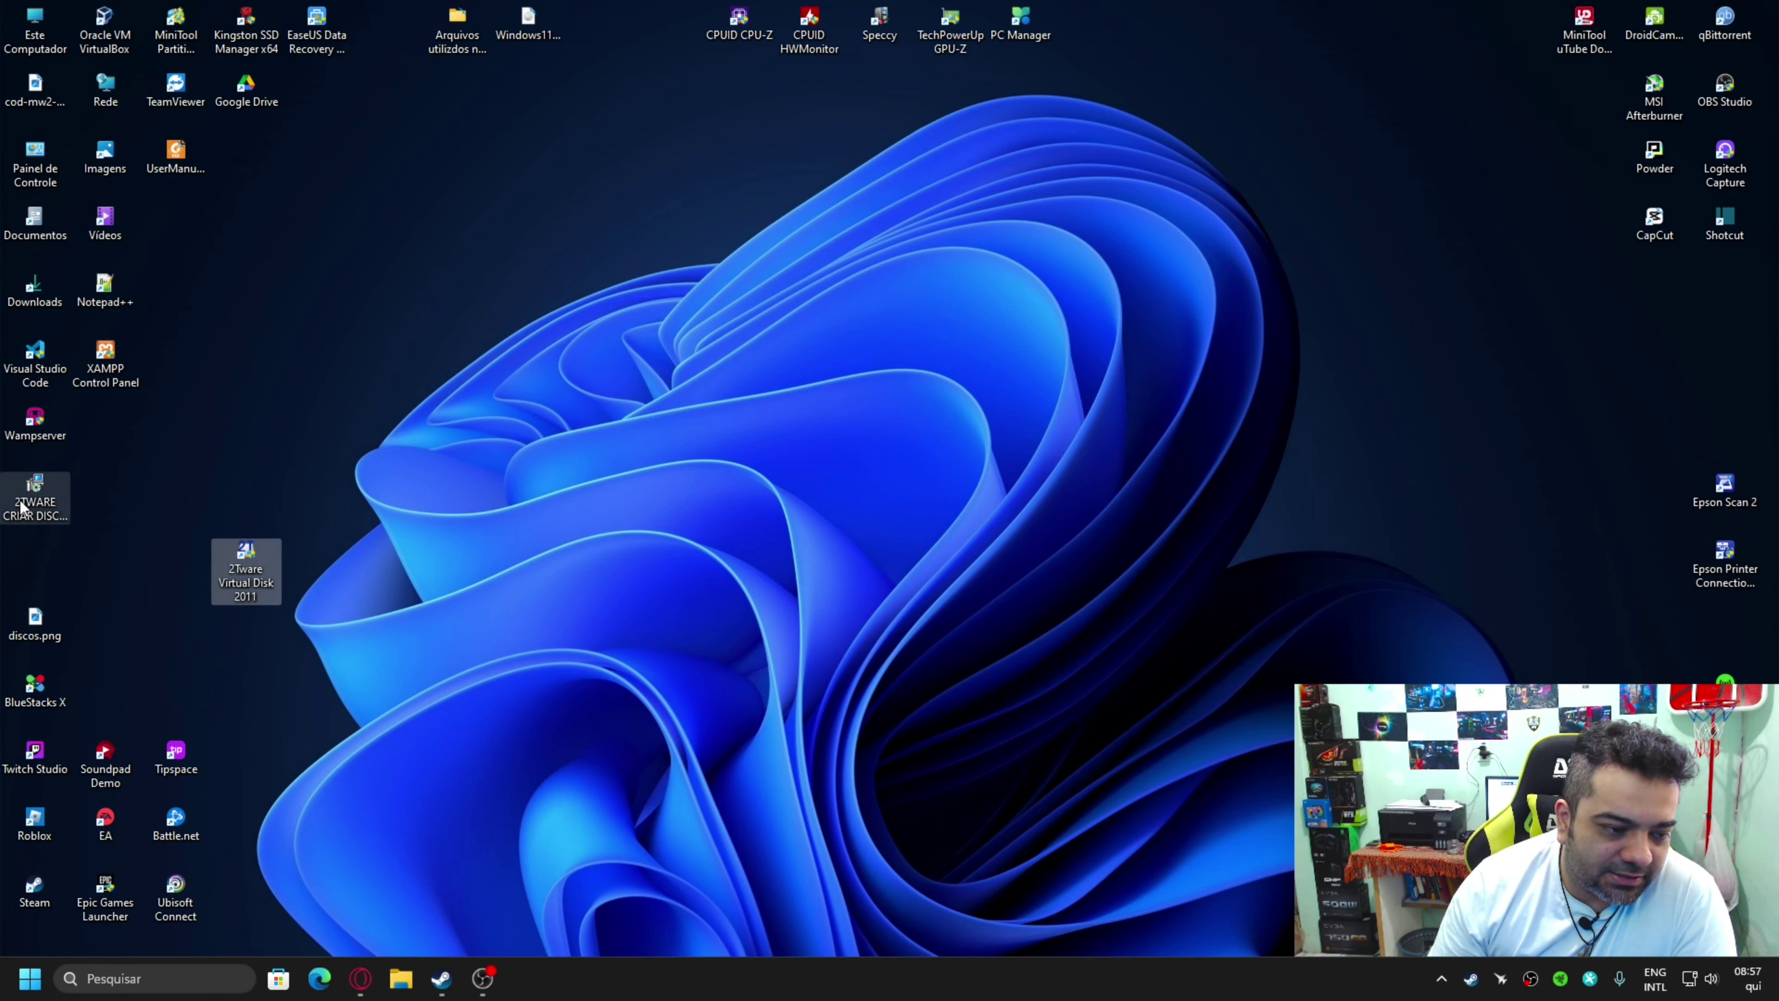
{"action": "left_click_drag", "start_coordinate": [21, 506], "coordinate": [288, 305]}
{"action": "right_click", "coordinate": [324, 305]}
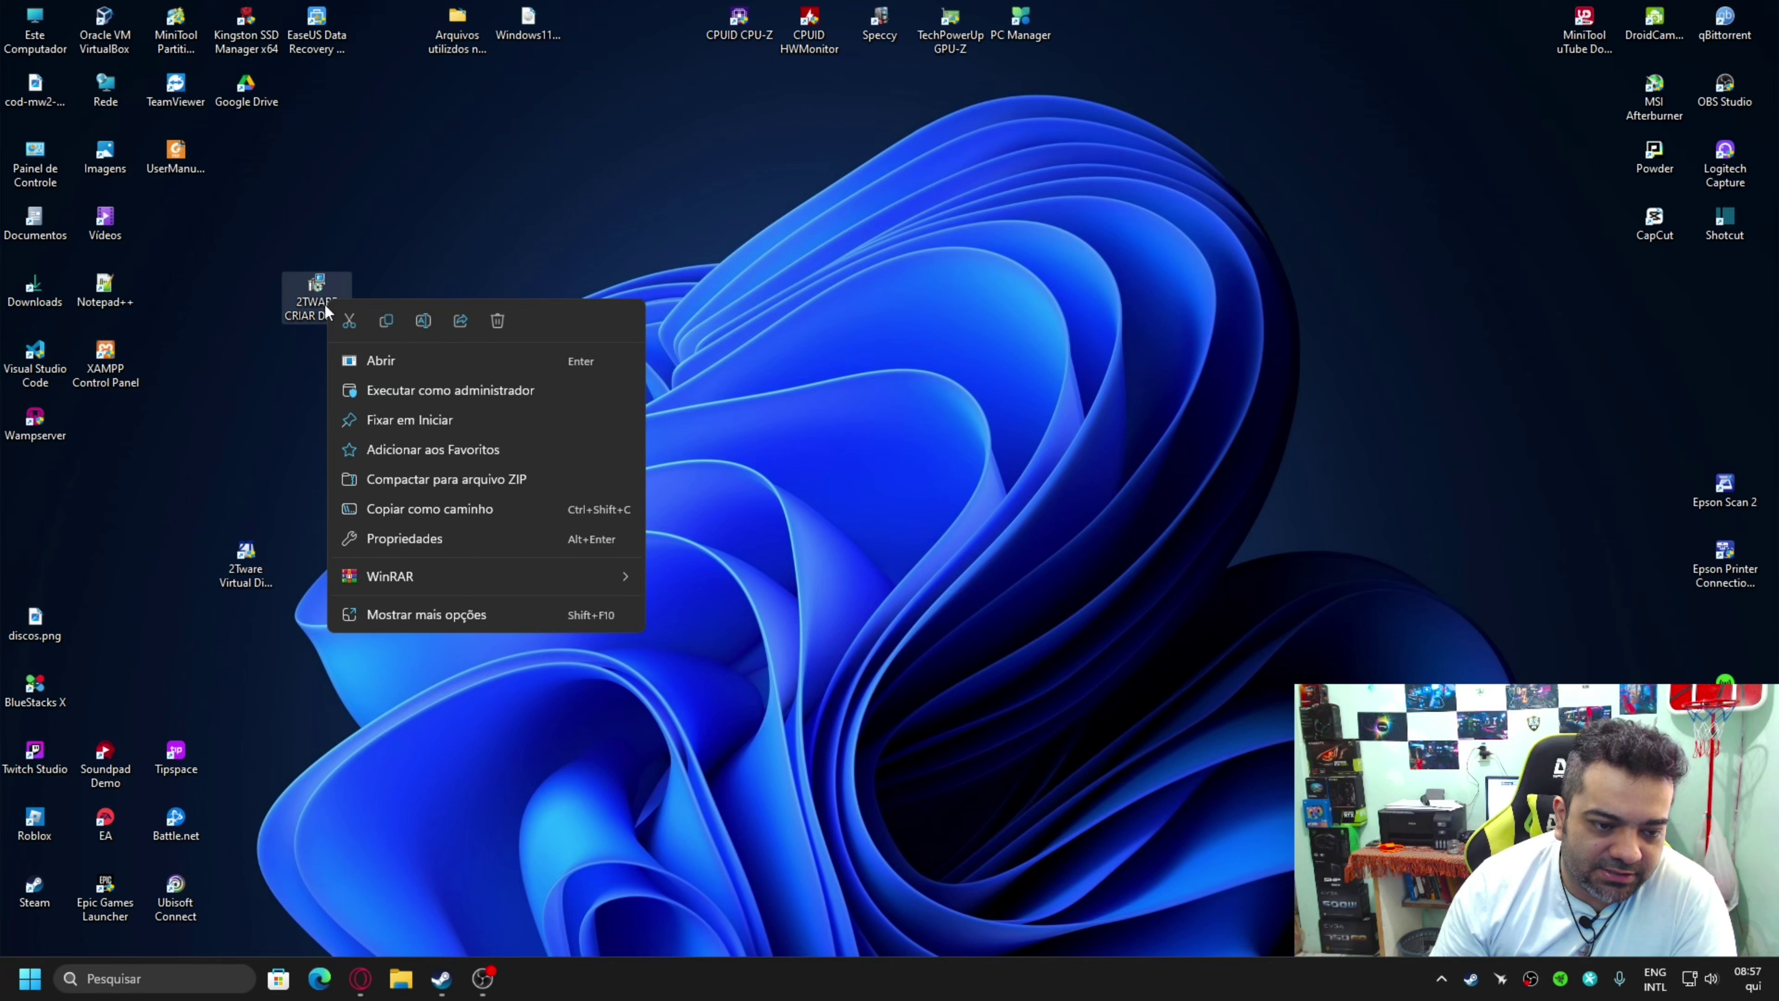
{"action": "left_click", "coordinate": [410, 625]}
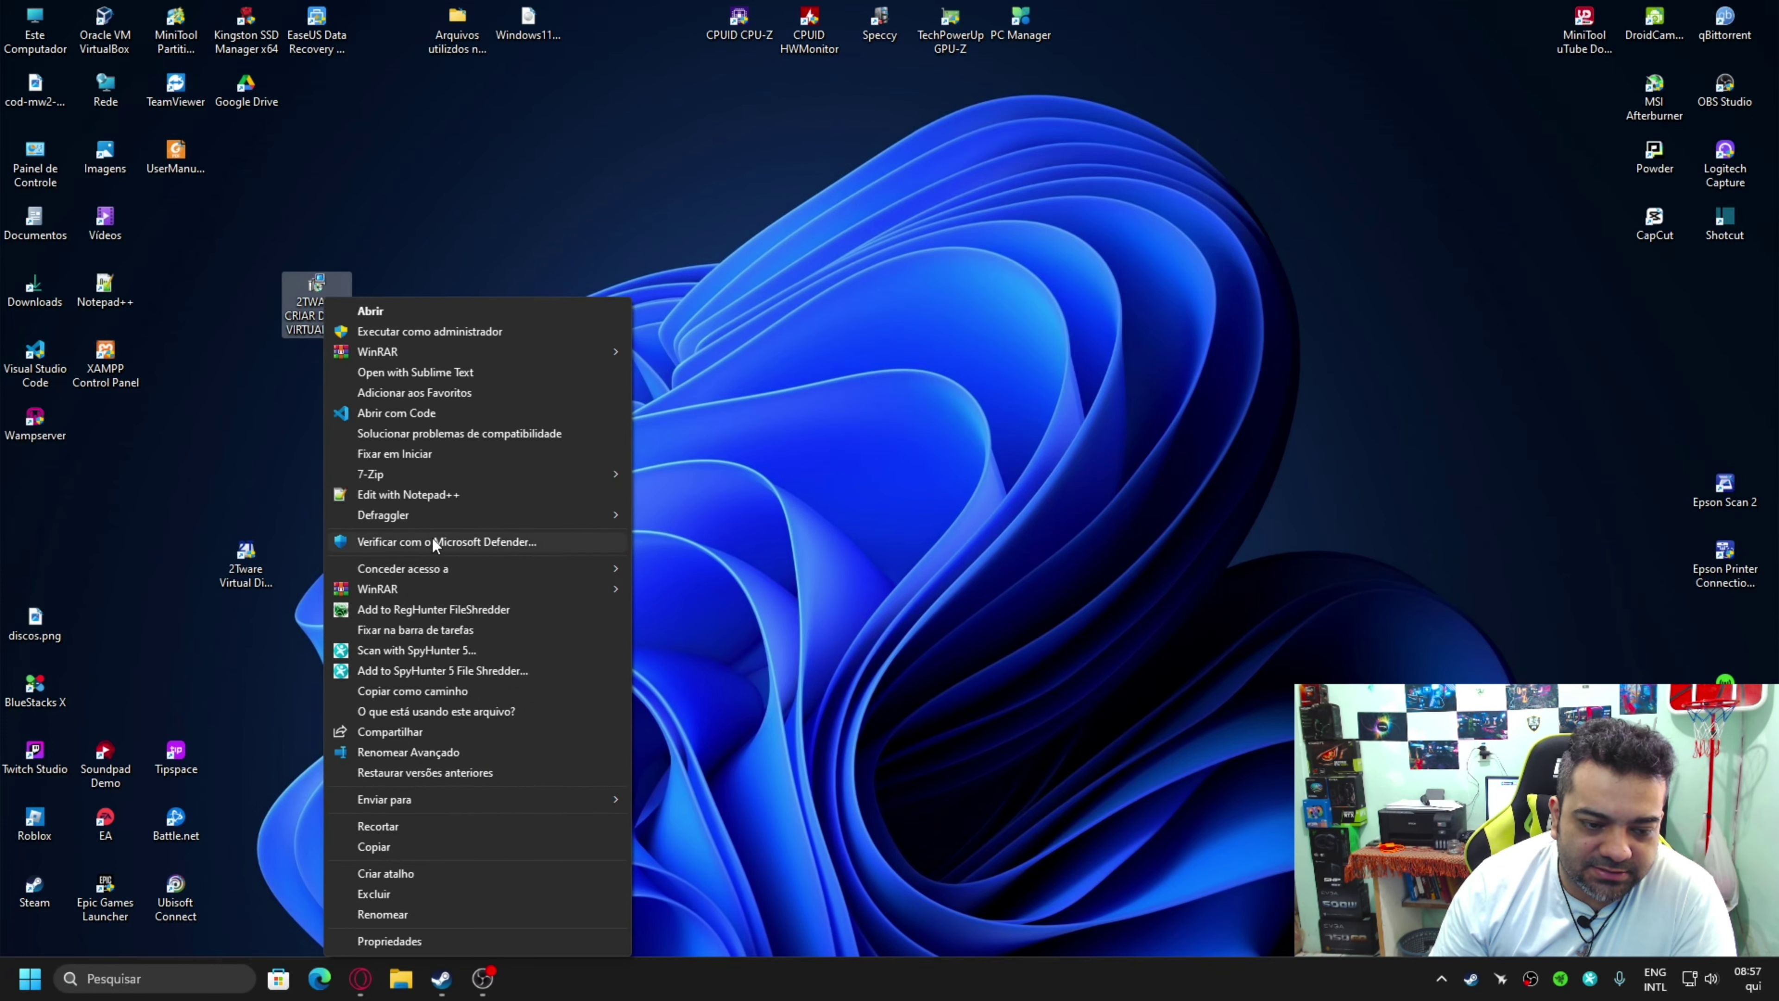
{"action": "left_click", "coordinate": [378, 644]}
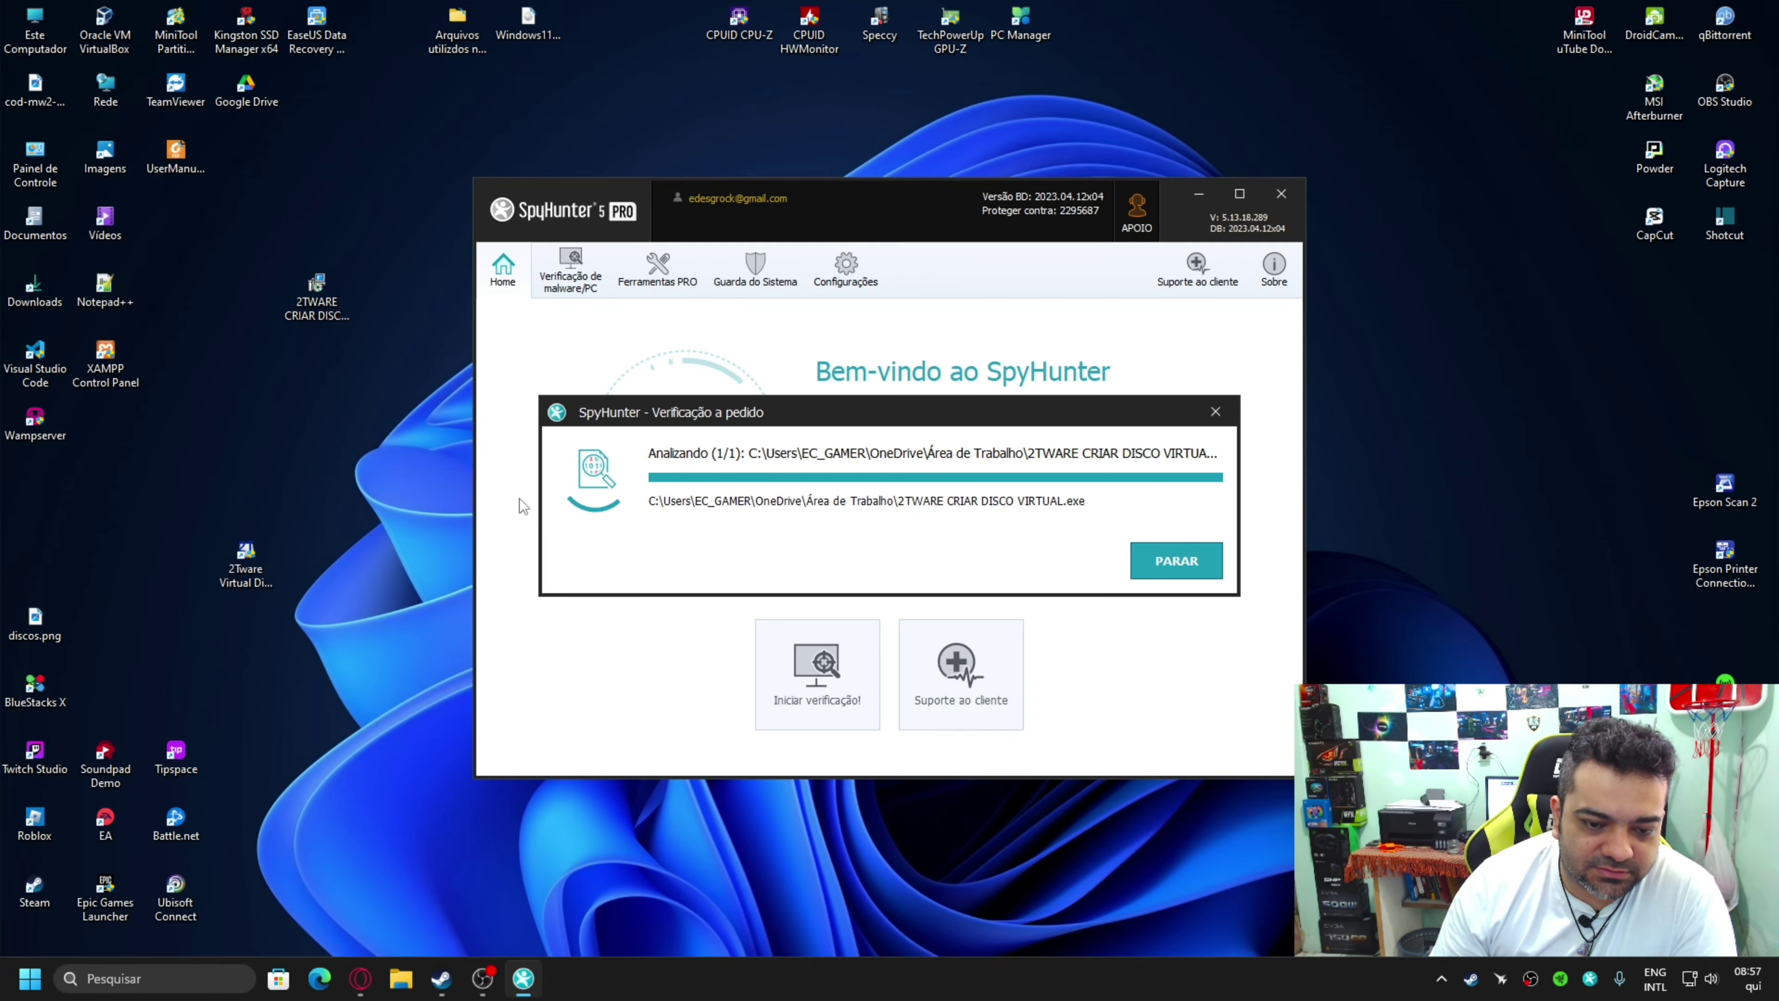
{"action": "left_click", "coordinate": [1177, 563]}
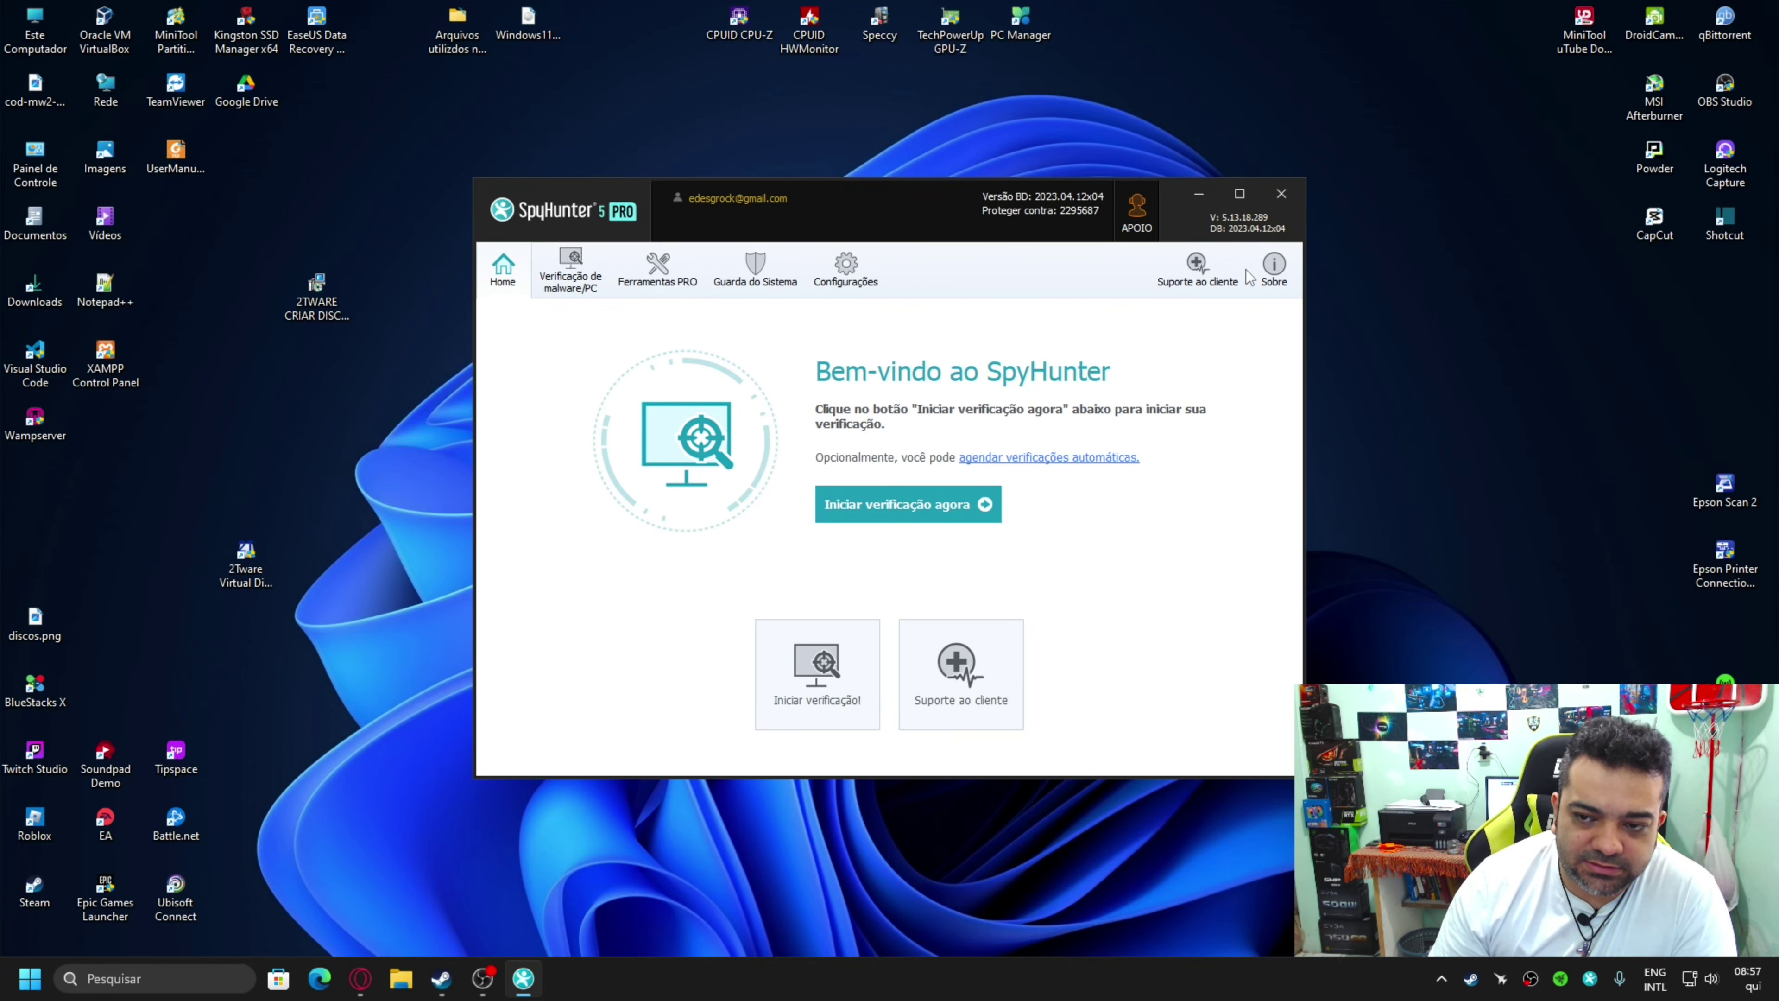
{"action": "left_click", "coordinate": [1281, 195]}
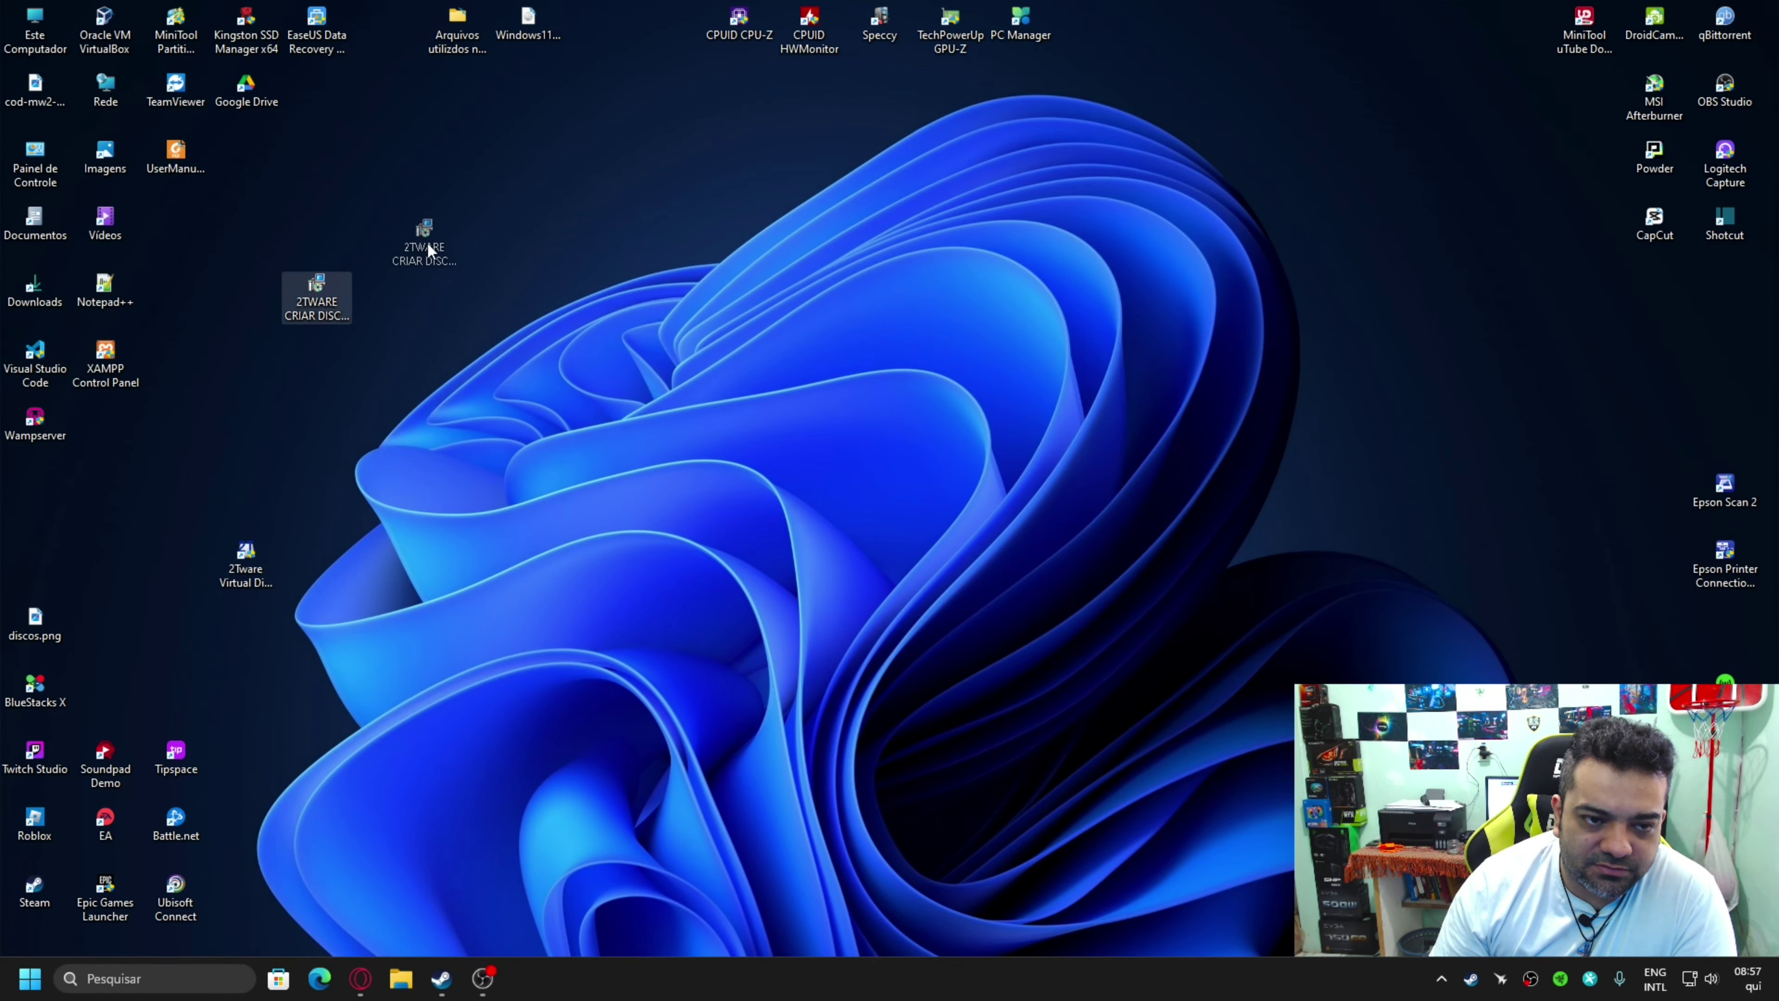
Stack both 2Tware icons below the Arquivos utilizados folder on the desktop, and launch 2Tware Virtual Disk.
{"action": "left_click_drag", "start_coordinate": [429, 248], "coordinate": [428, 280]}
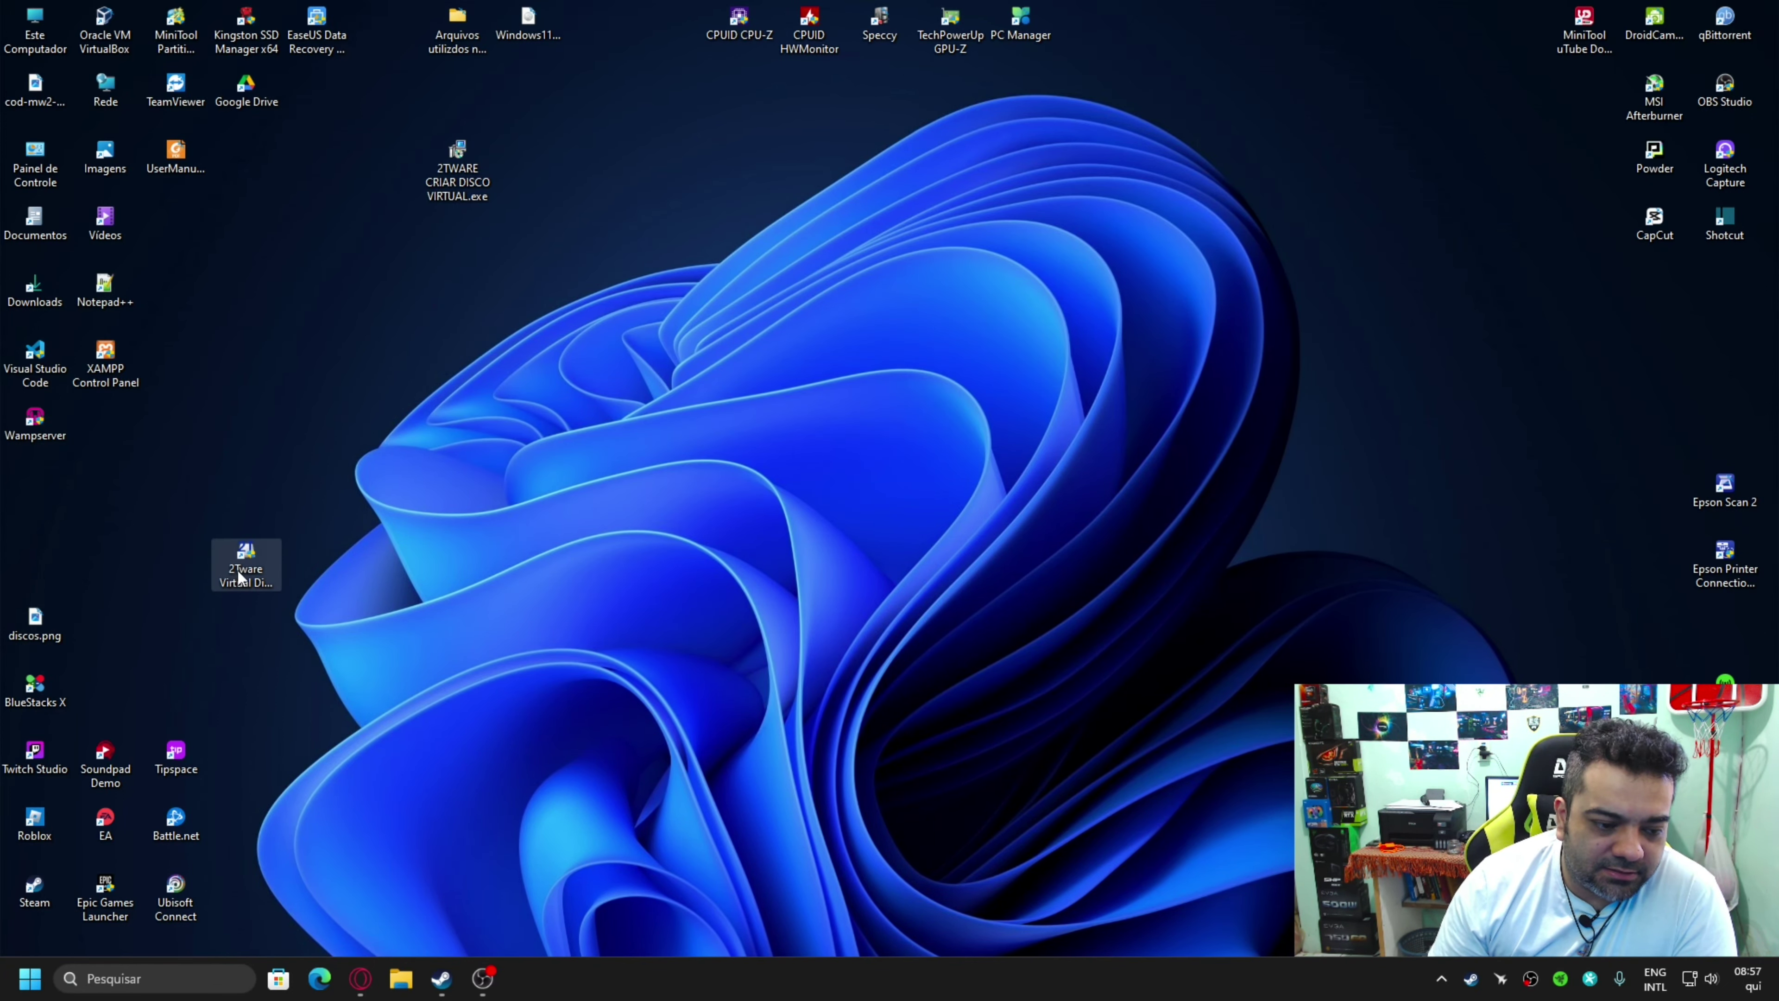
{"action": "left_click_drag", "start_coordinate": [238, 576], "coordinate": [440, 277]}
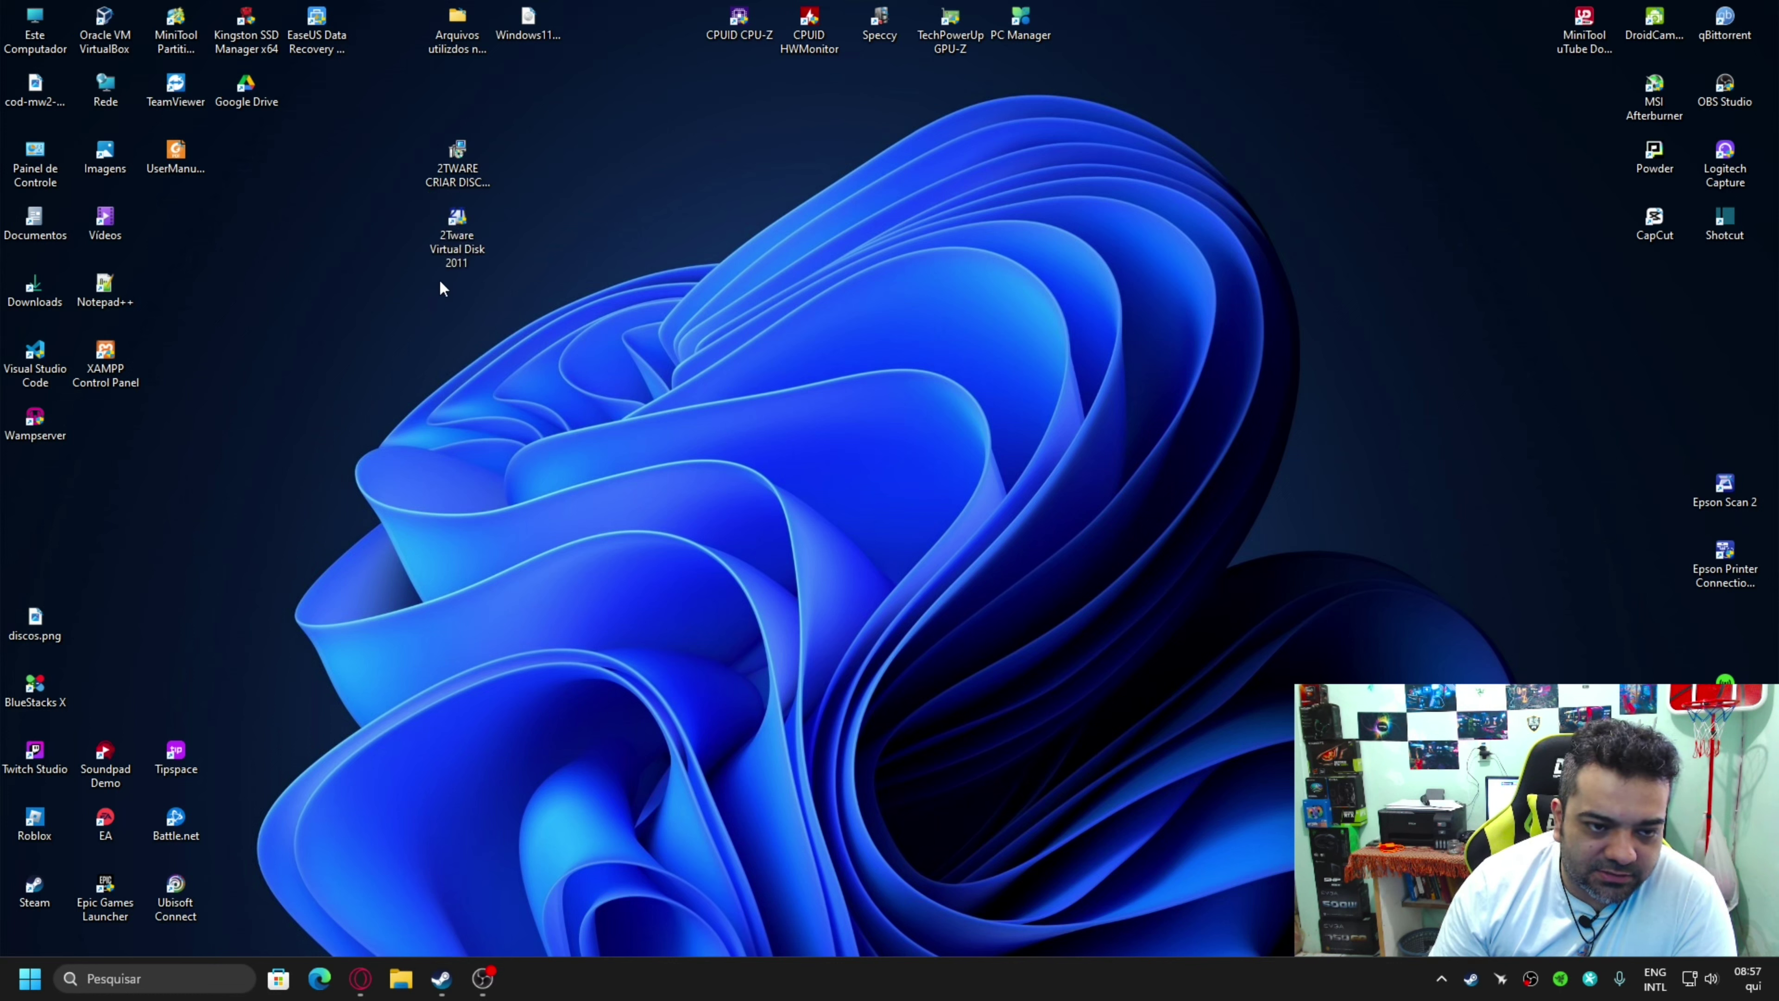
{"action": "double_click", "coordinate": [459, 232]}
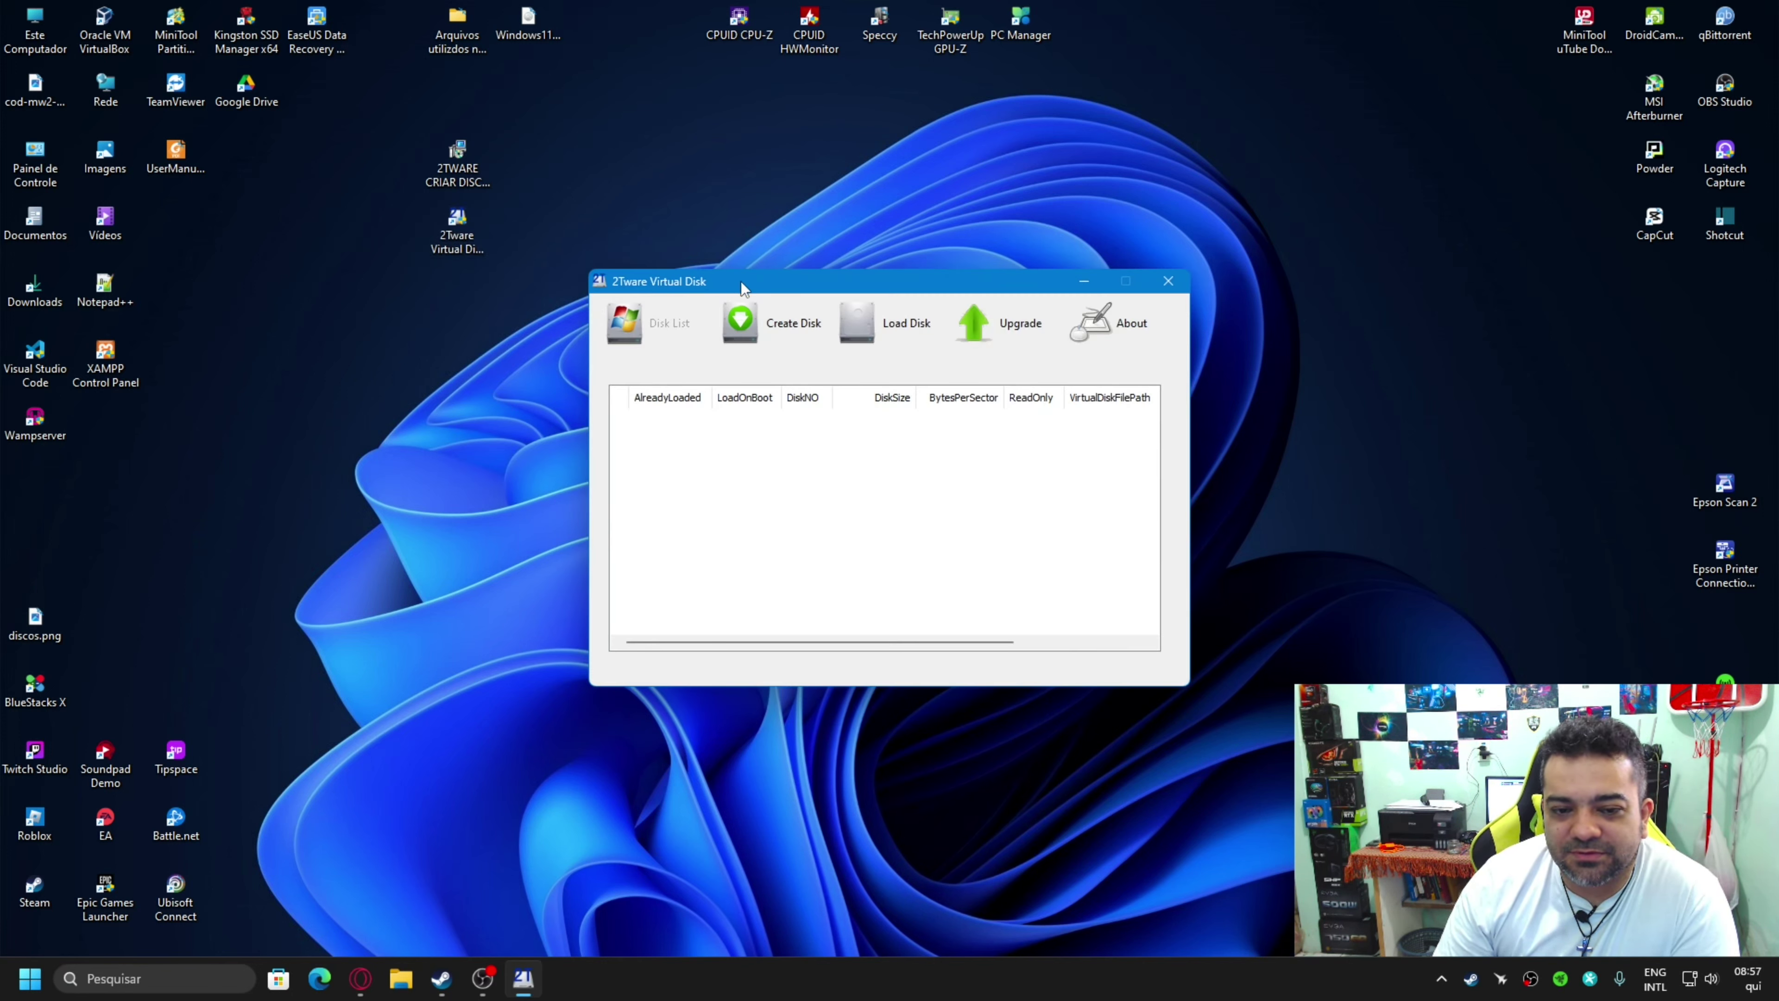
{"action": "left_click_drag", "start_coordinate": [741, 281], "coordinate": [720, 199]}
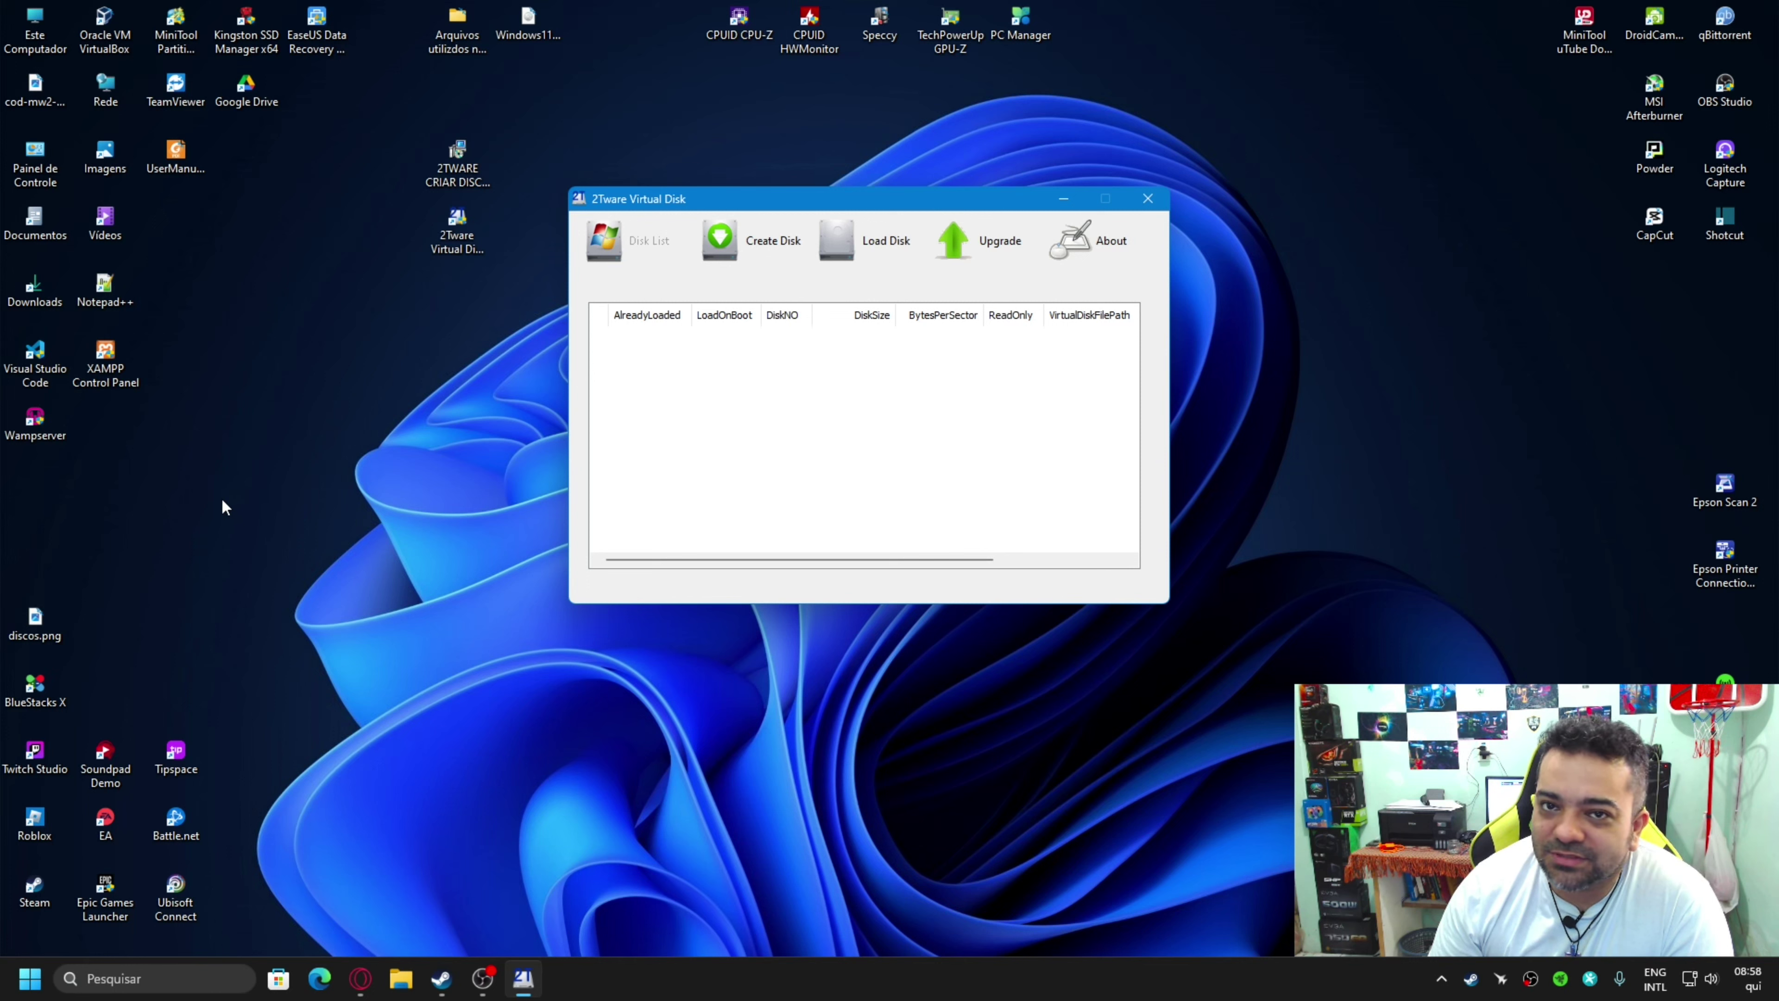
{"action": "left_click_drag", "start_coordinate": [736, 197], "coordinate": [739, 157]}
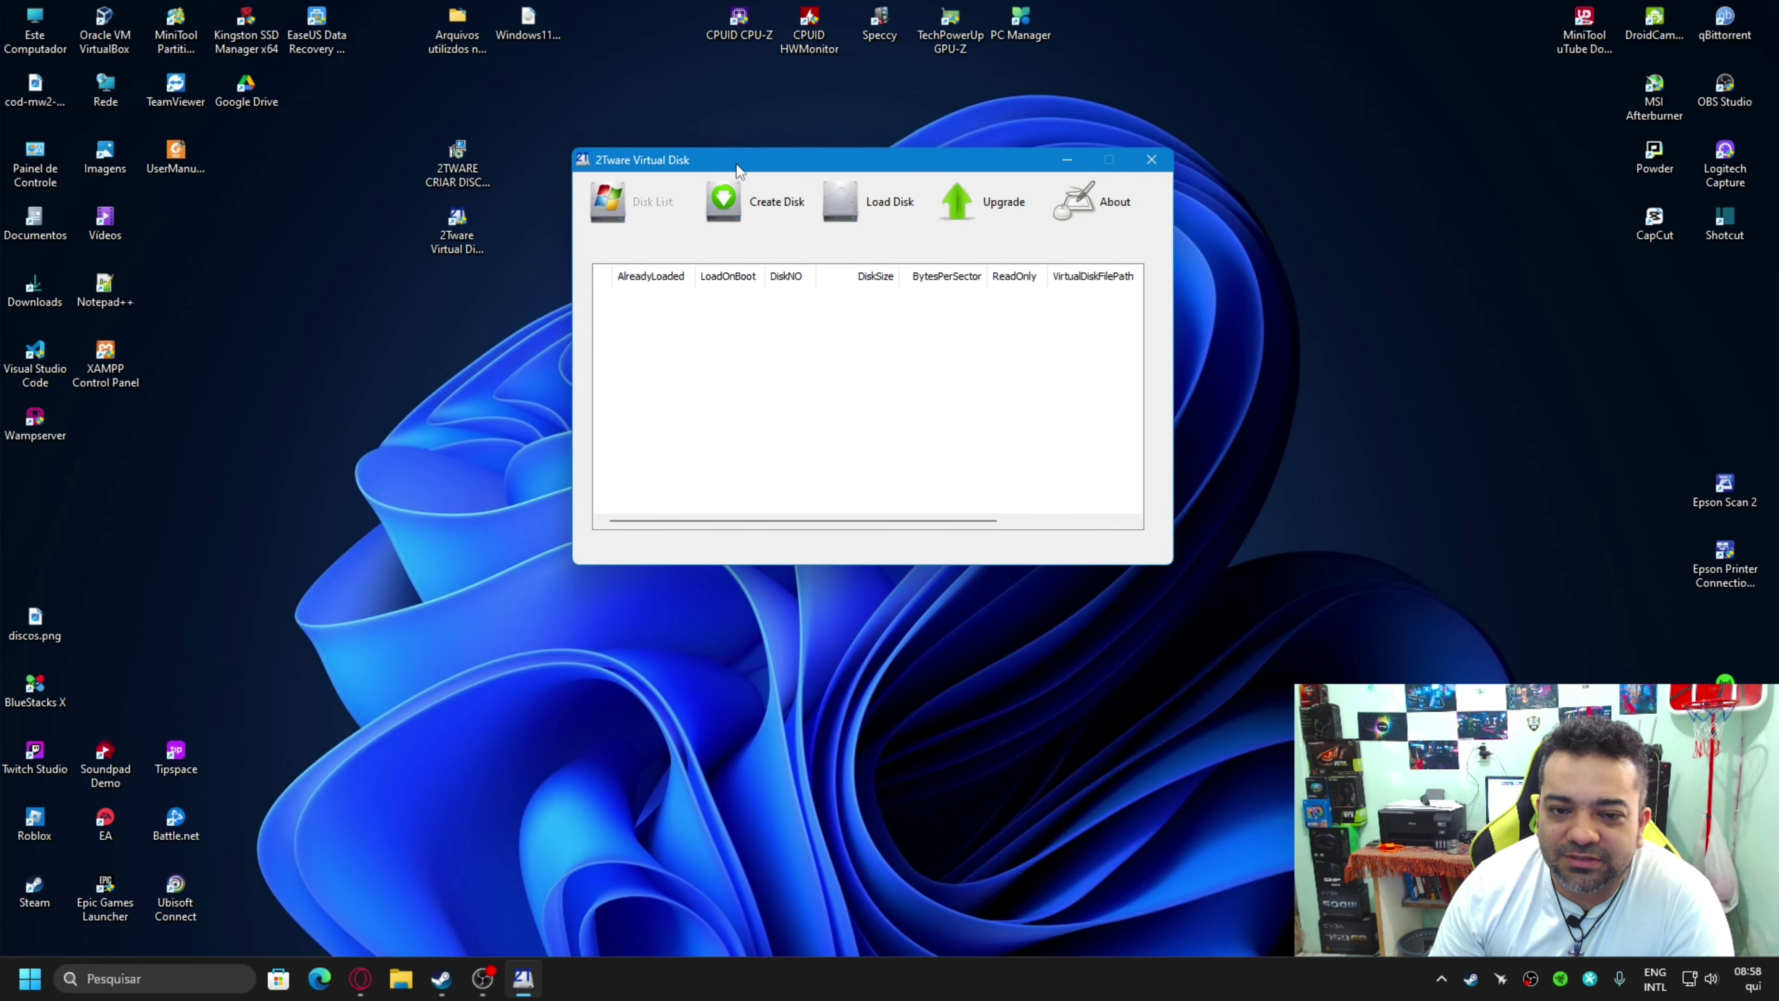
Check the HDD-2TB (D:) drive in Este Computador and start a new virtual disk with a size of 2 TB.
{"action": "double_click", "coordinate": [37, 32]}
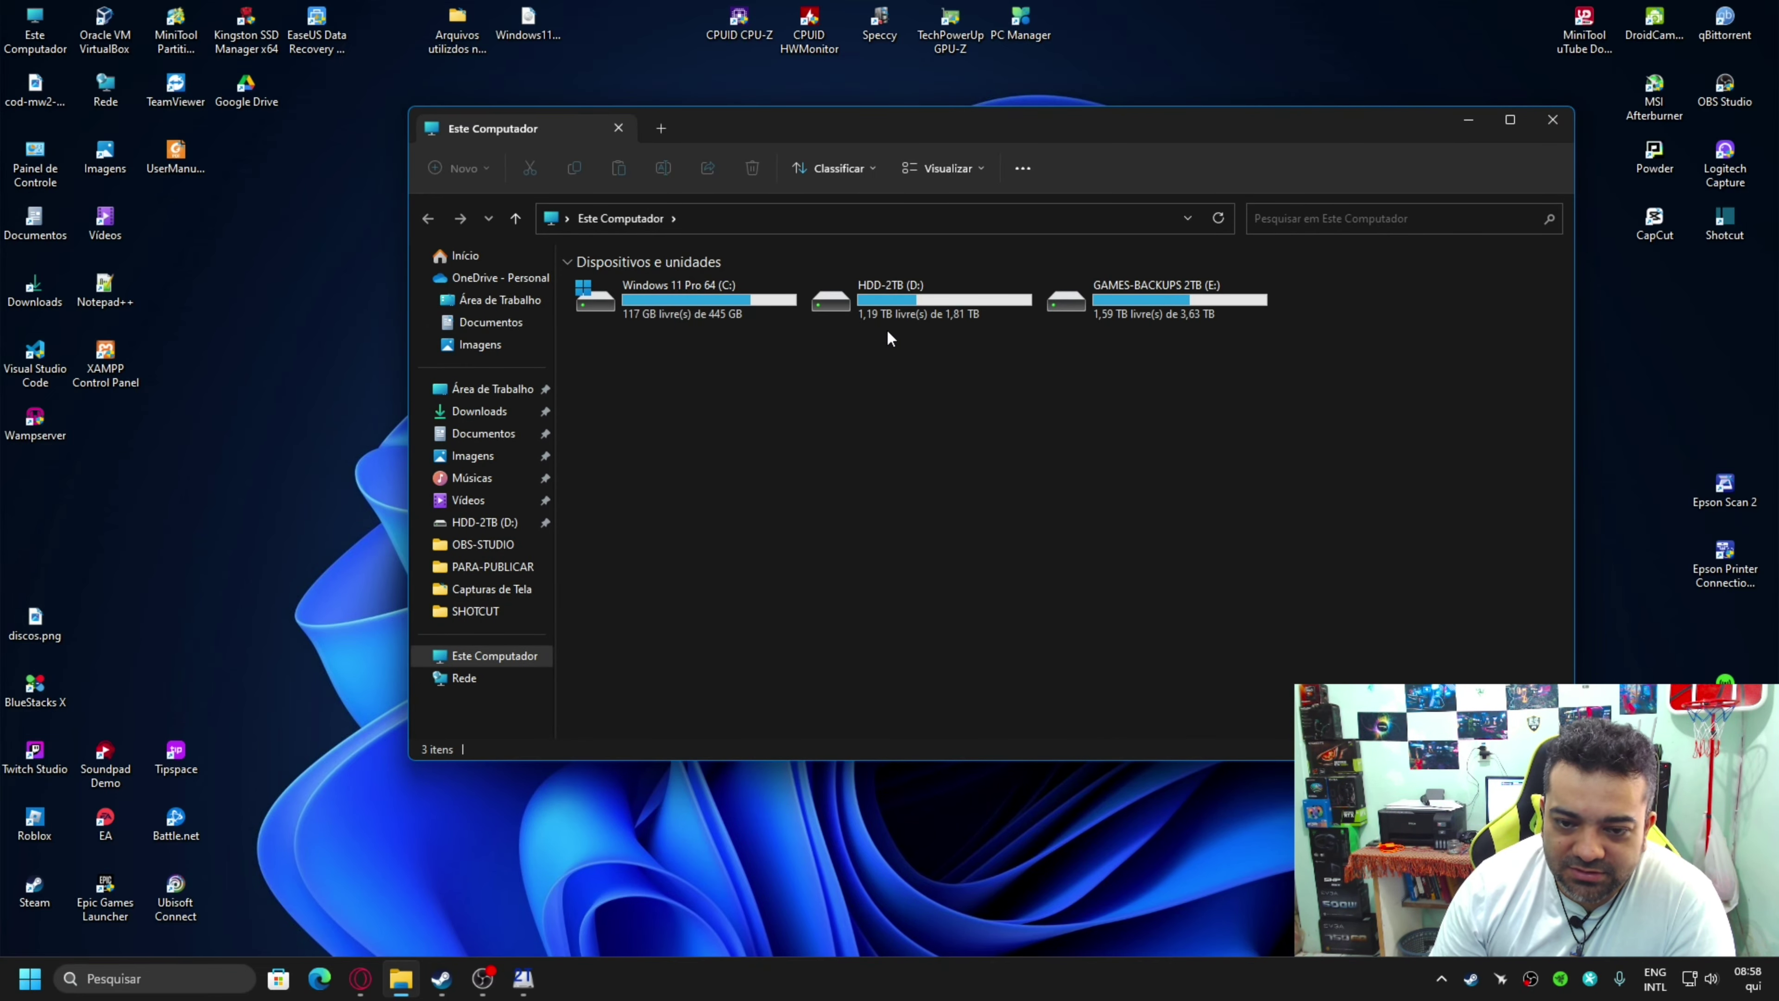
{"action": "left_click", "coordinate": [884, 303]}
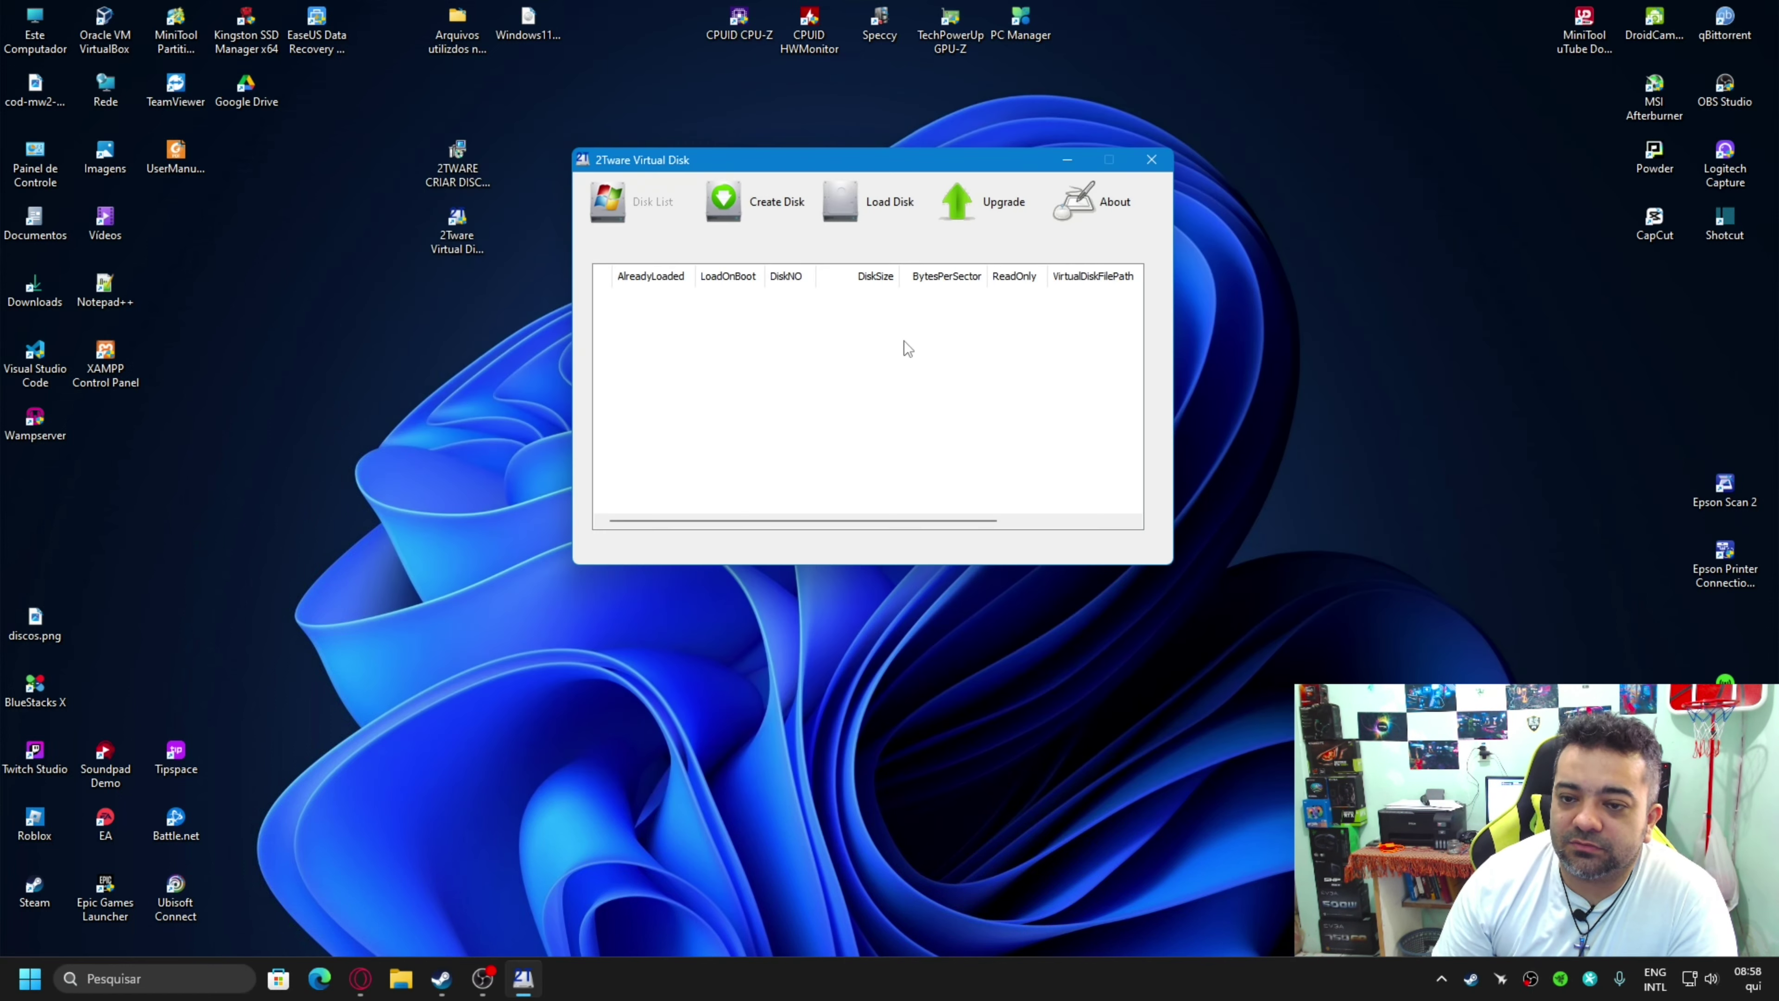
{"action": "left_click", "coordinate": [766, 216]}
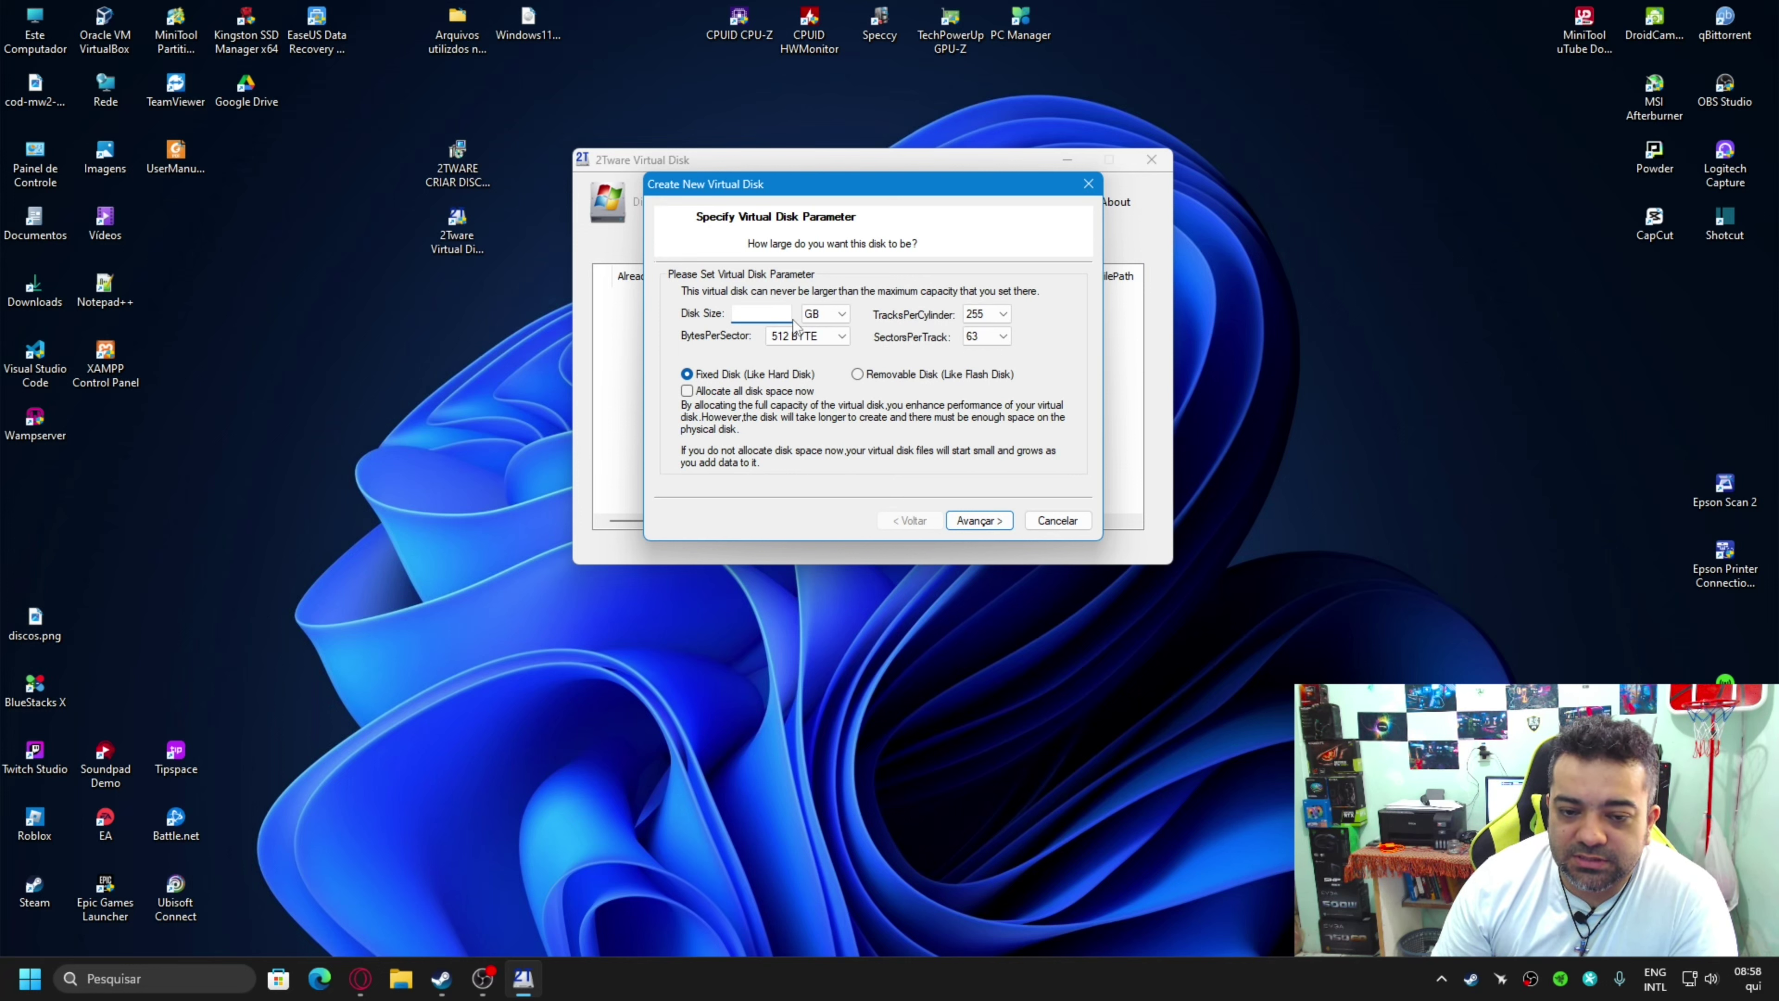
{"action": "left_click", "coordinate": [838, 315]}
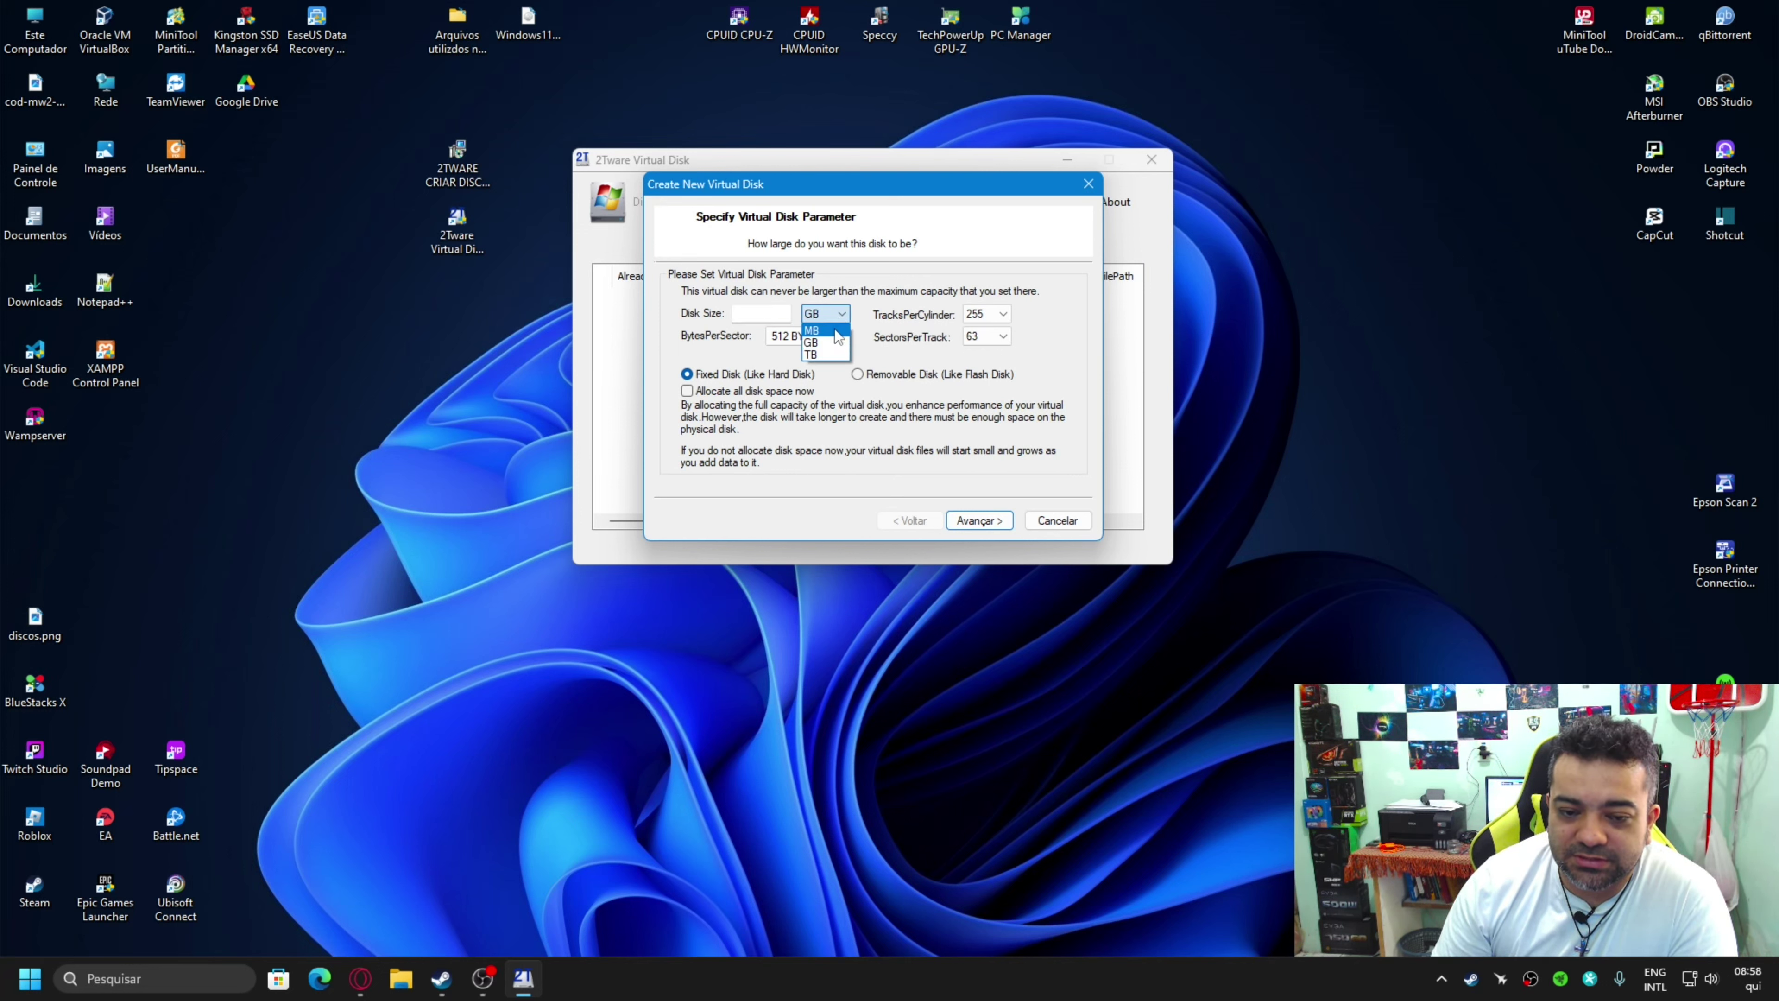
{"action": "left_click", "coordinate": [822, 354]}
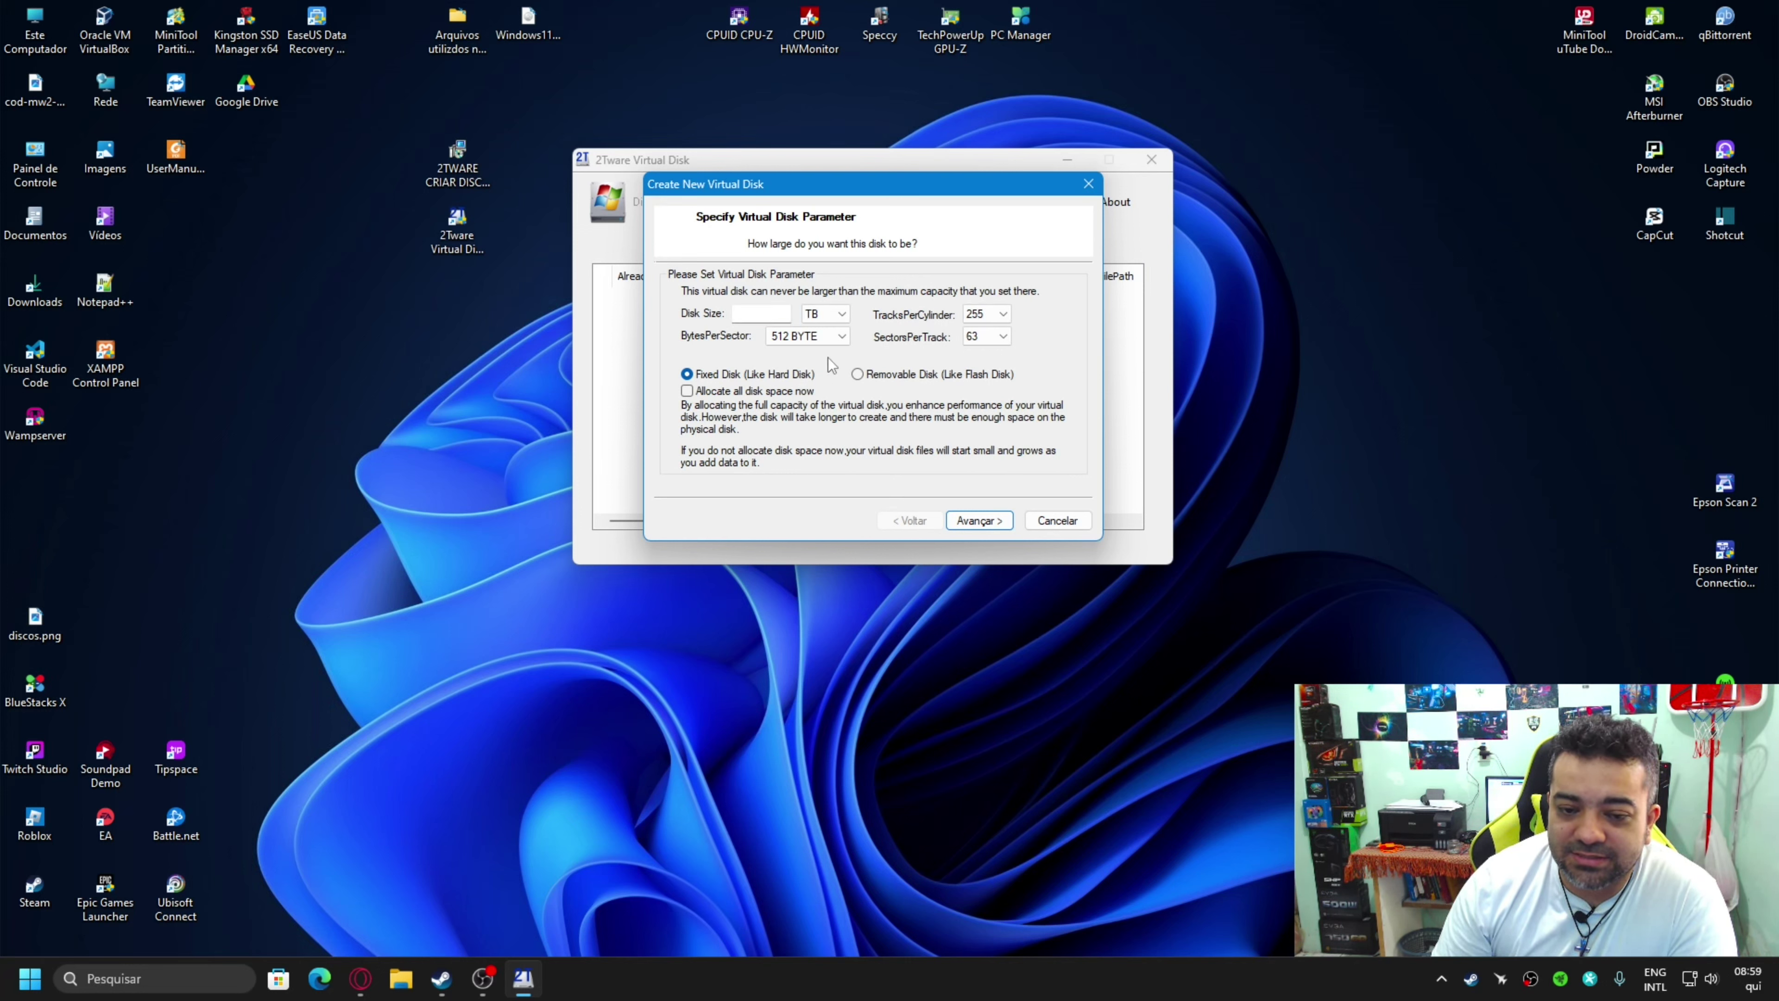
{"action": "left_click", "coordinate": [759, 309]}
{"action": "type", "text": "2"}
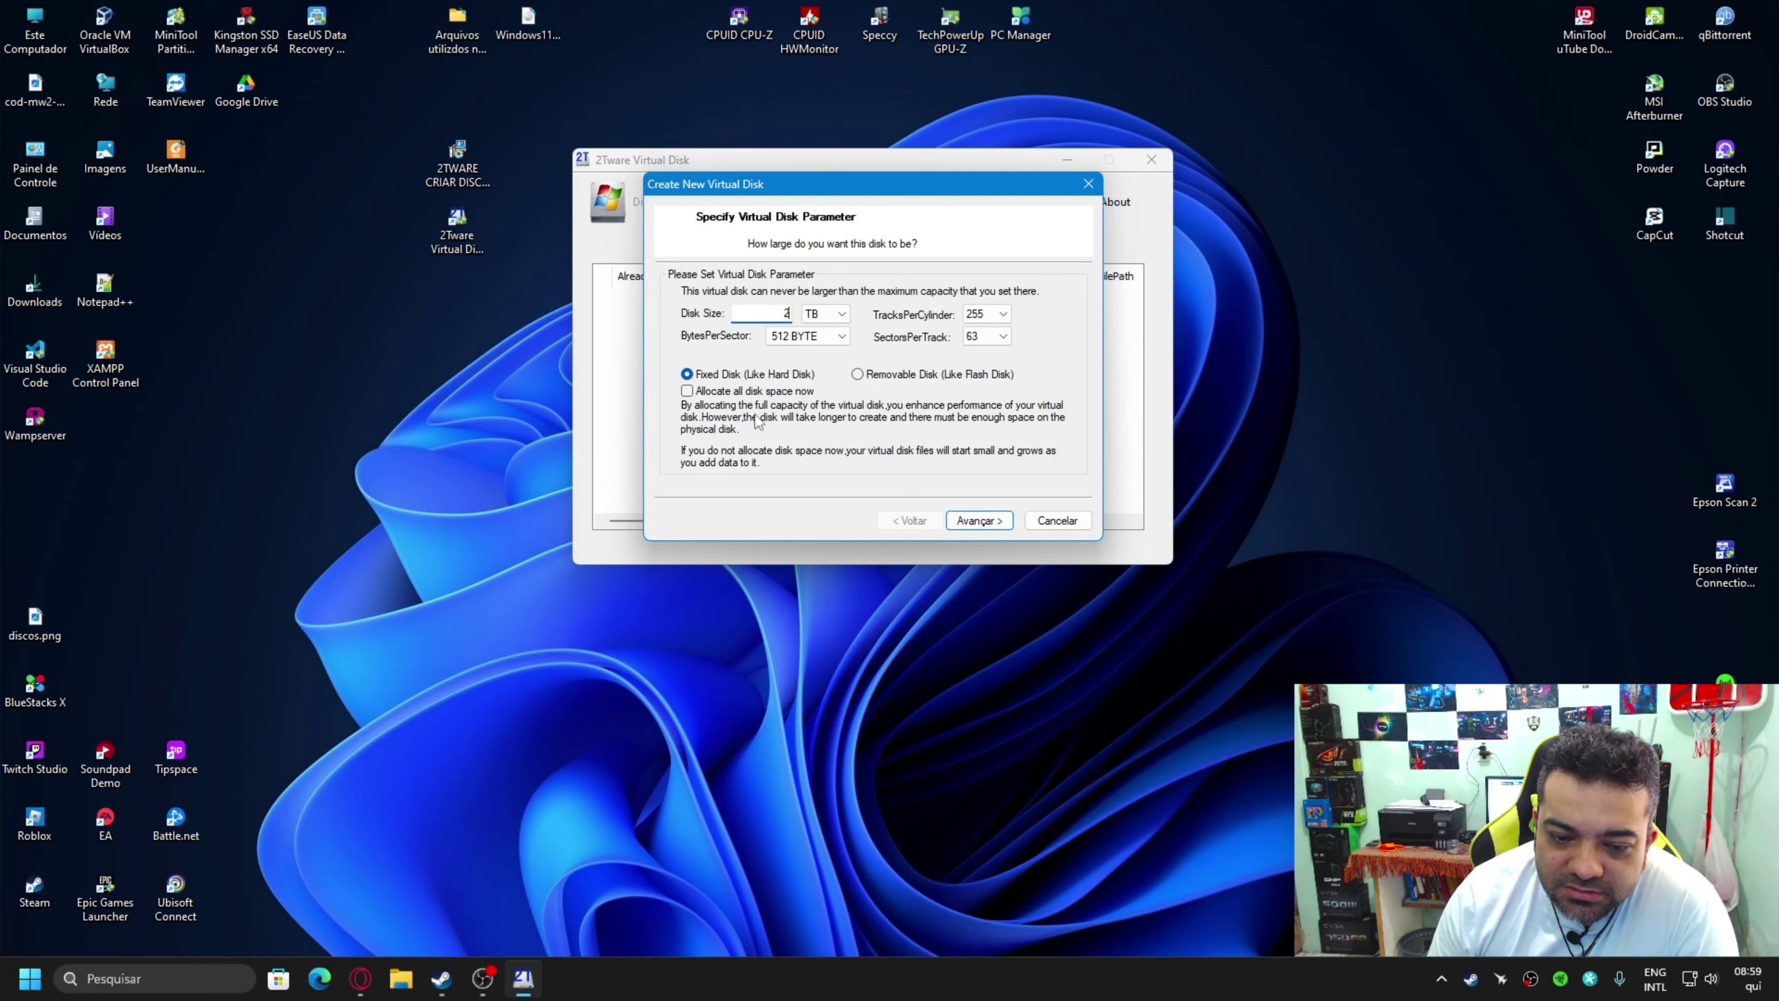
Try full disk space allocation and the Removable Disk type, and return to Fixed Disk without allocating all space.
{"action": "left_click", "coordinate": [687, 394]}
{"action": "left_click", "coordinate": [687, 392]}
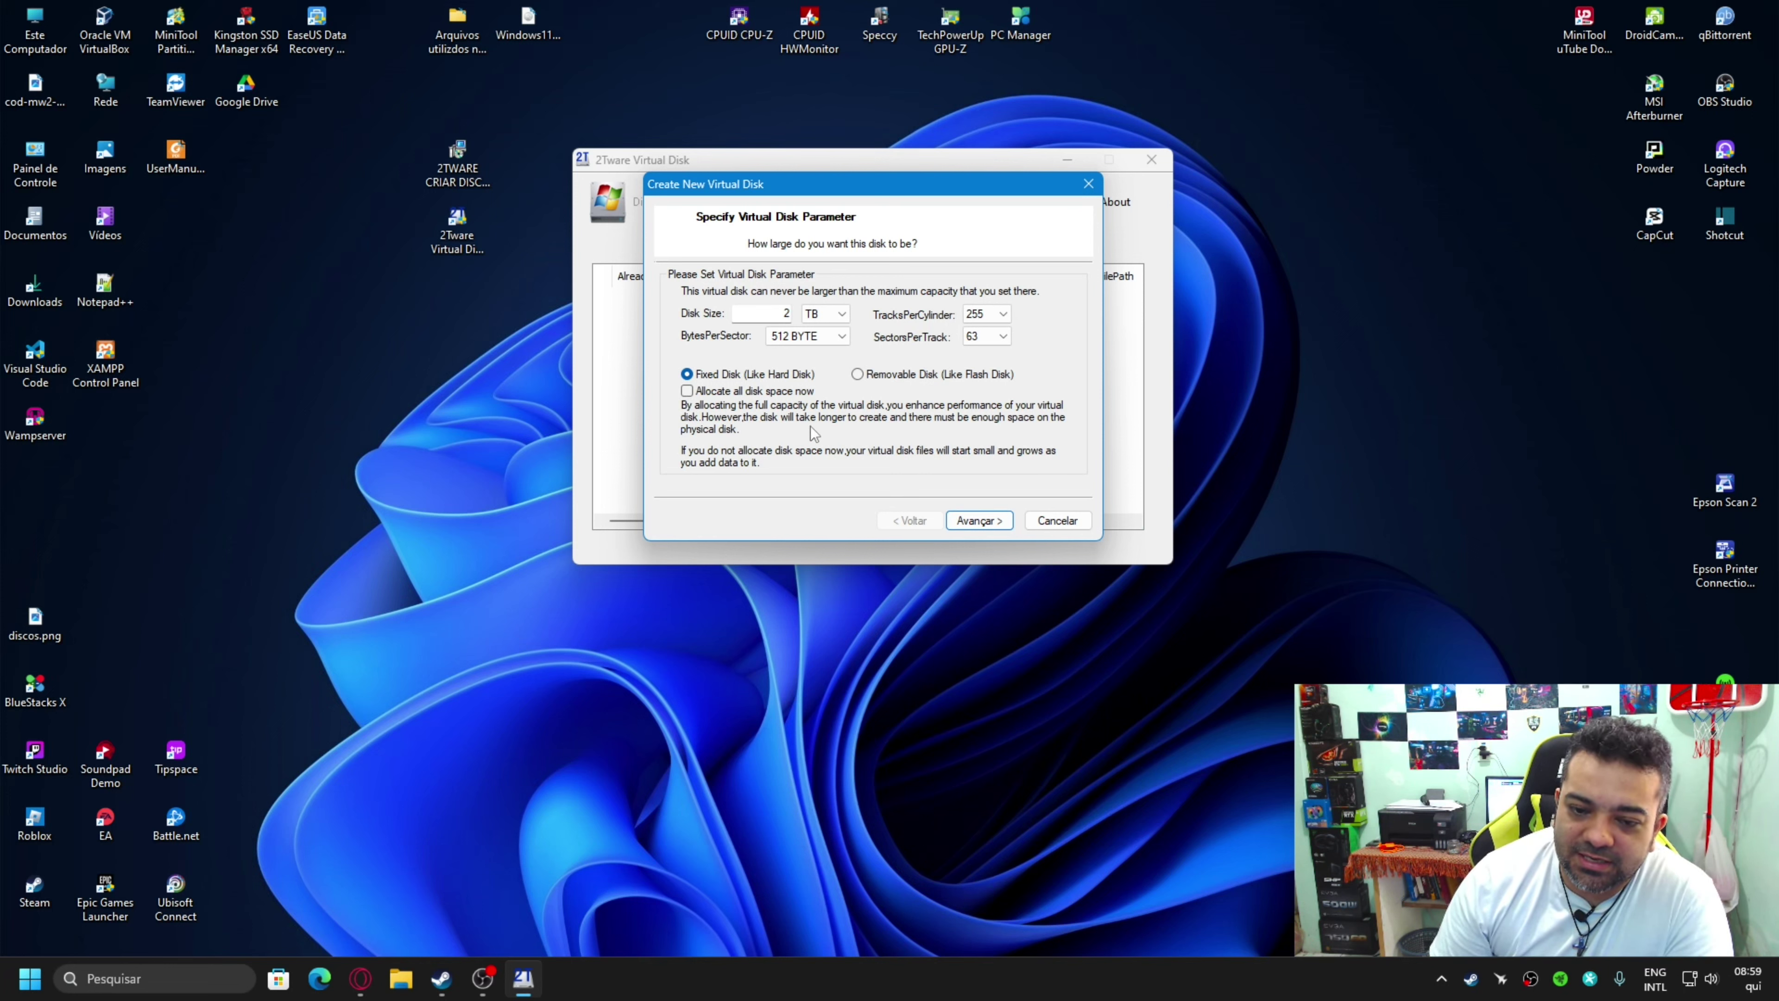
{"action": "left_click", "coordinate": [856, 376]}
{"action": "left_click", "coordinate": [688, 375]}
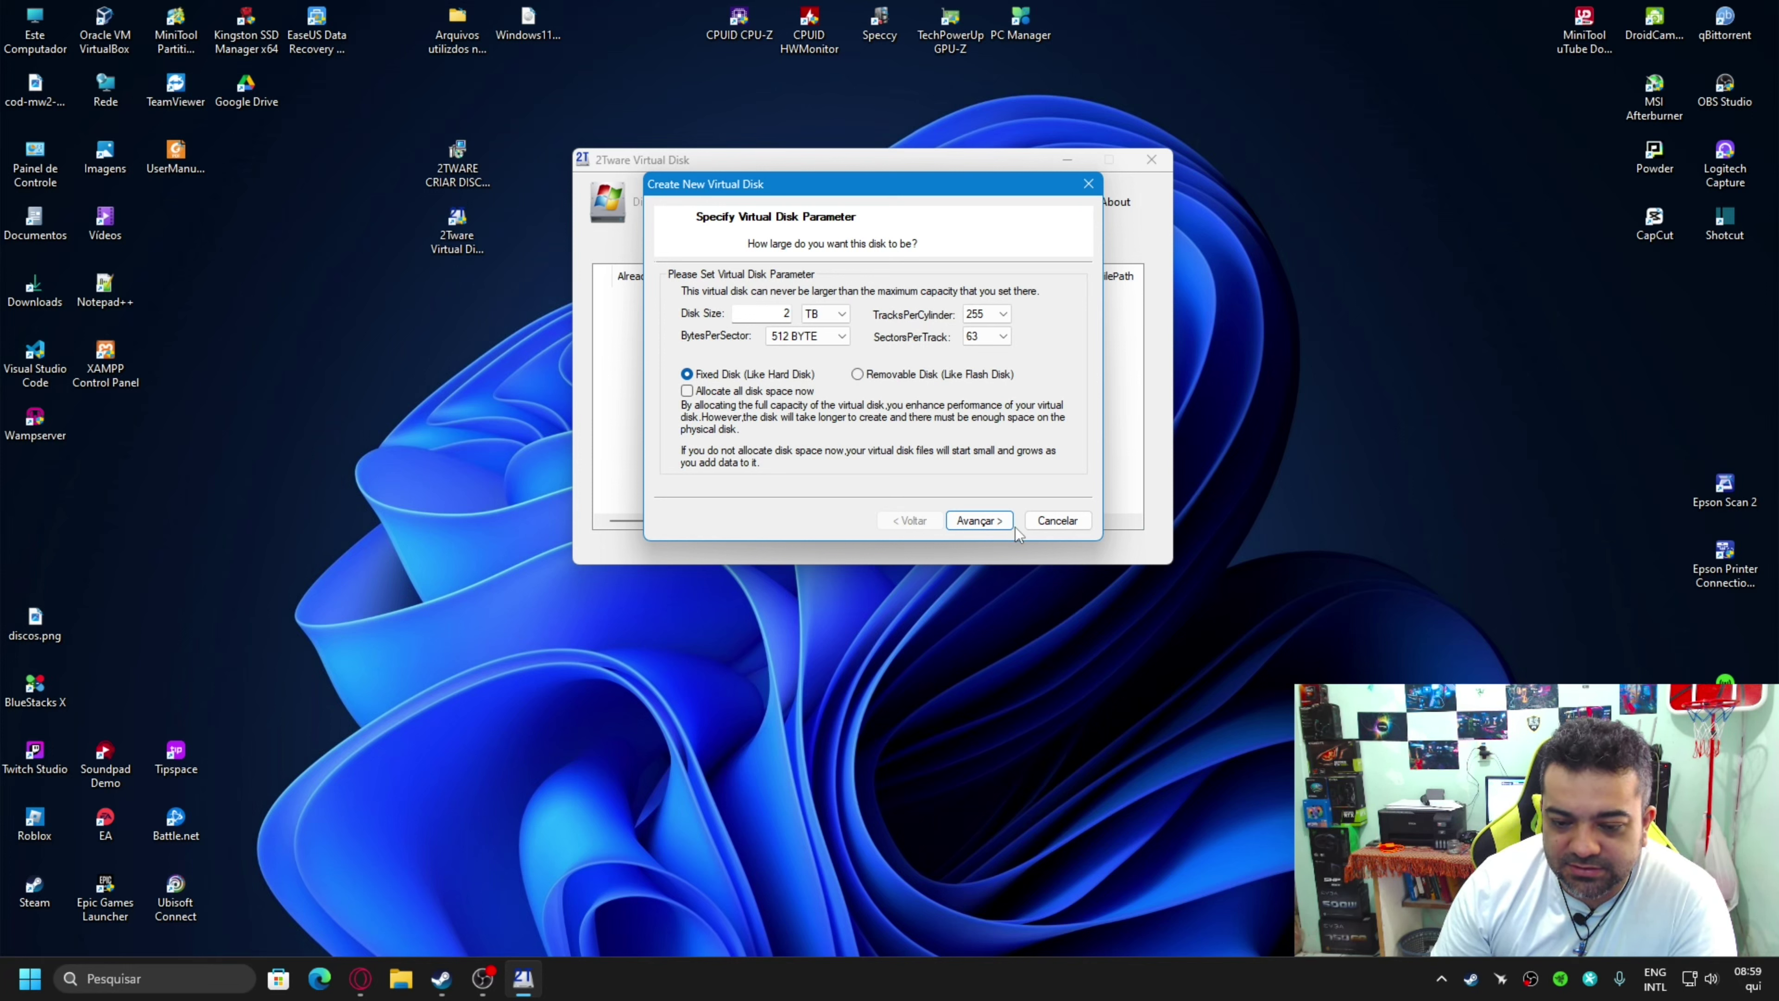
Accept the virtual disk parameters and browse to the GAMES-BACKUPS 2TB (E:) drive as the storage location for the disk file.
{"action": "left_click", "coordinate": [995, 520]}
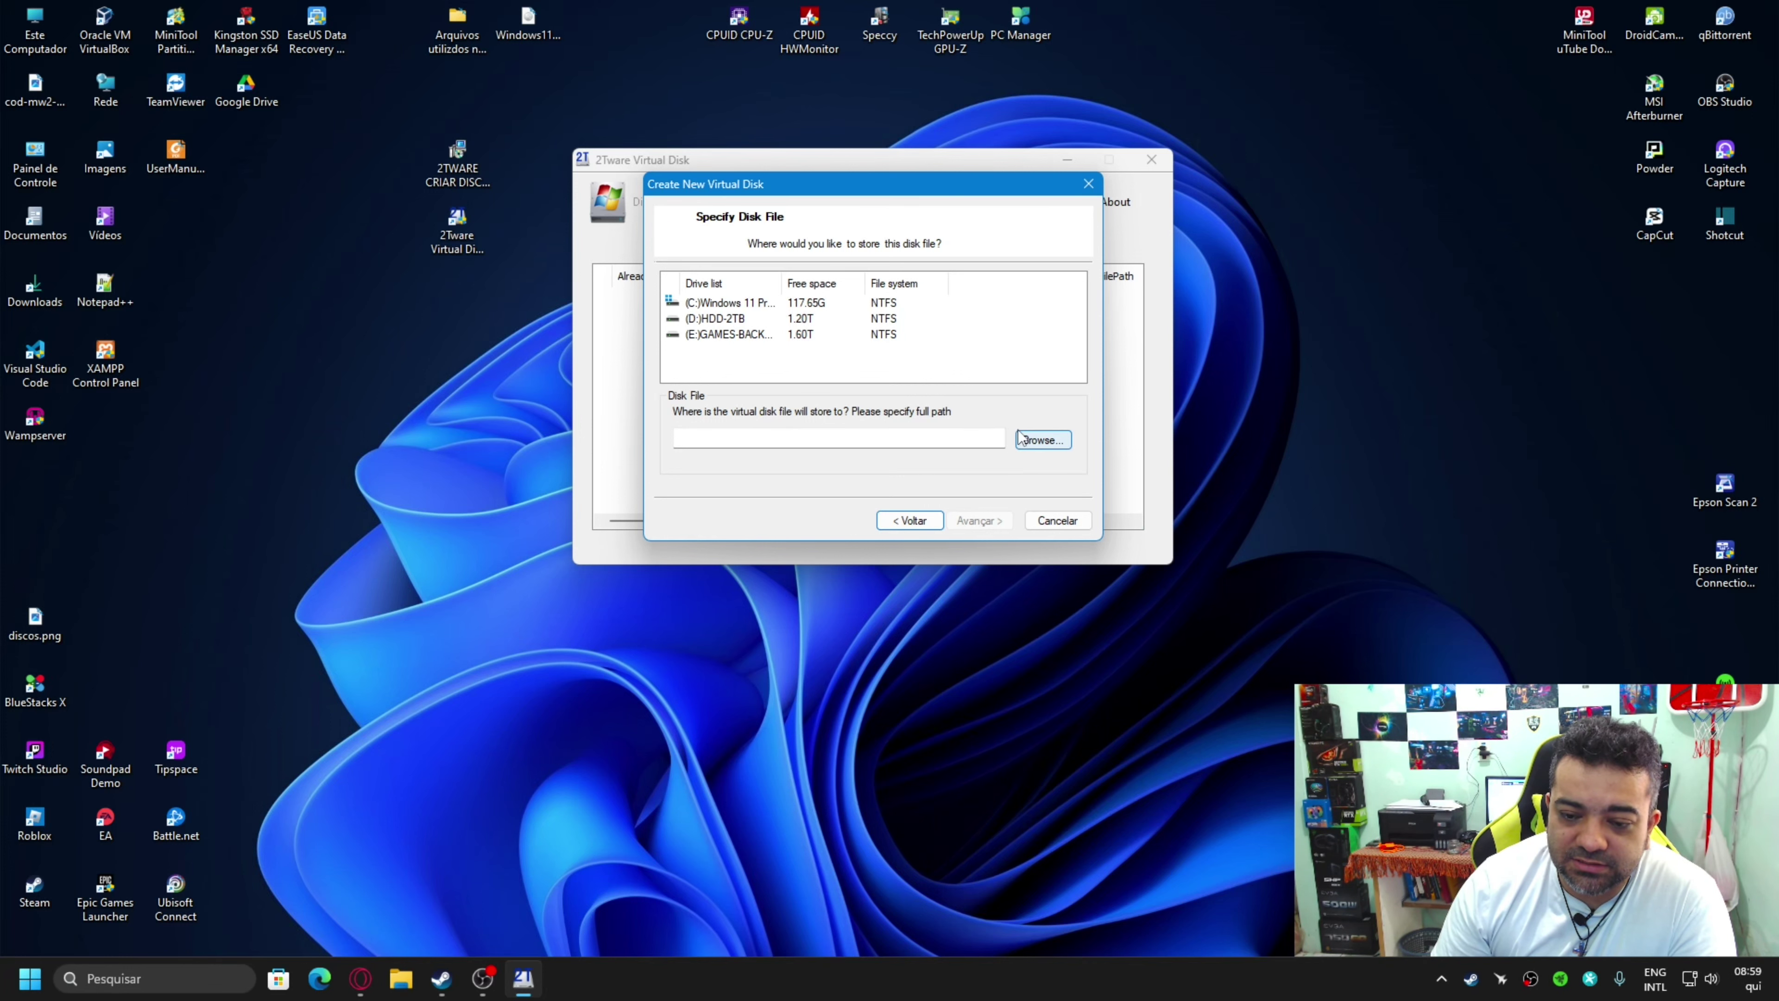
{"action": "left_click", "coordinate": [1042, 439]}
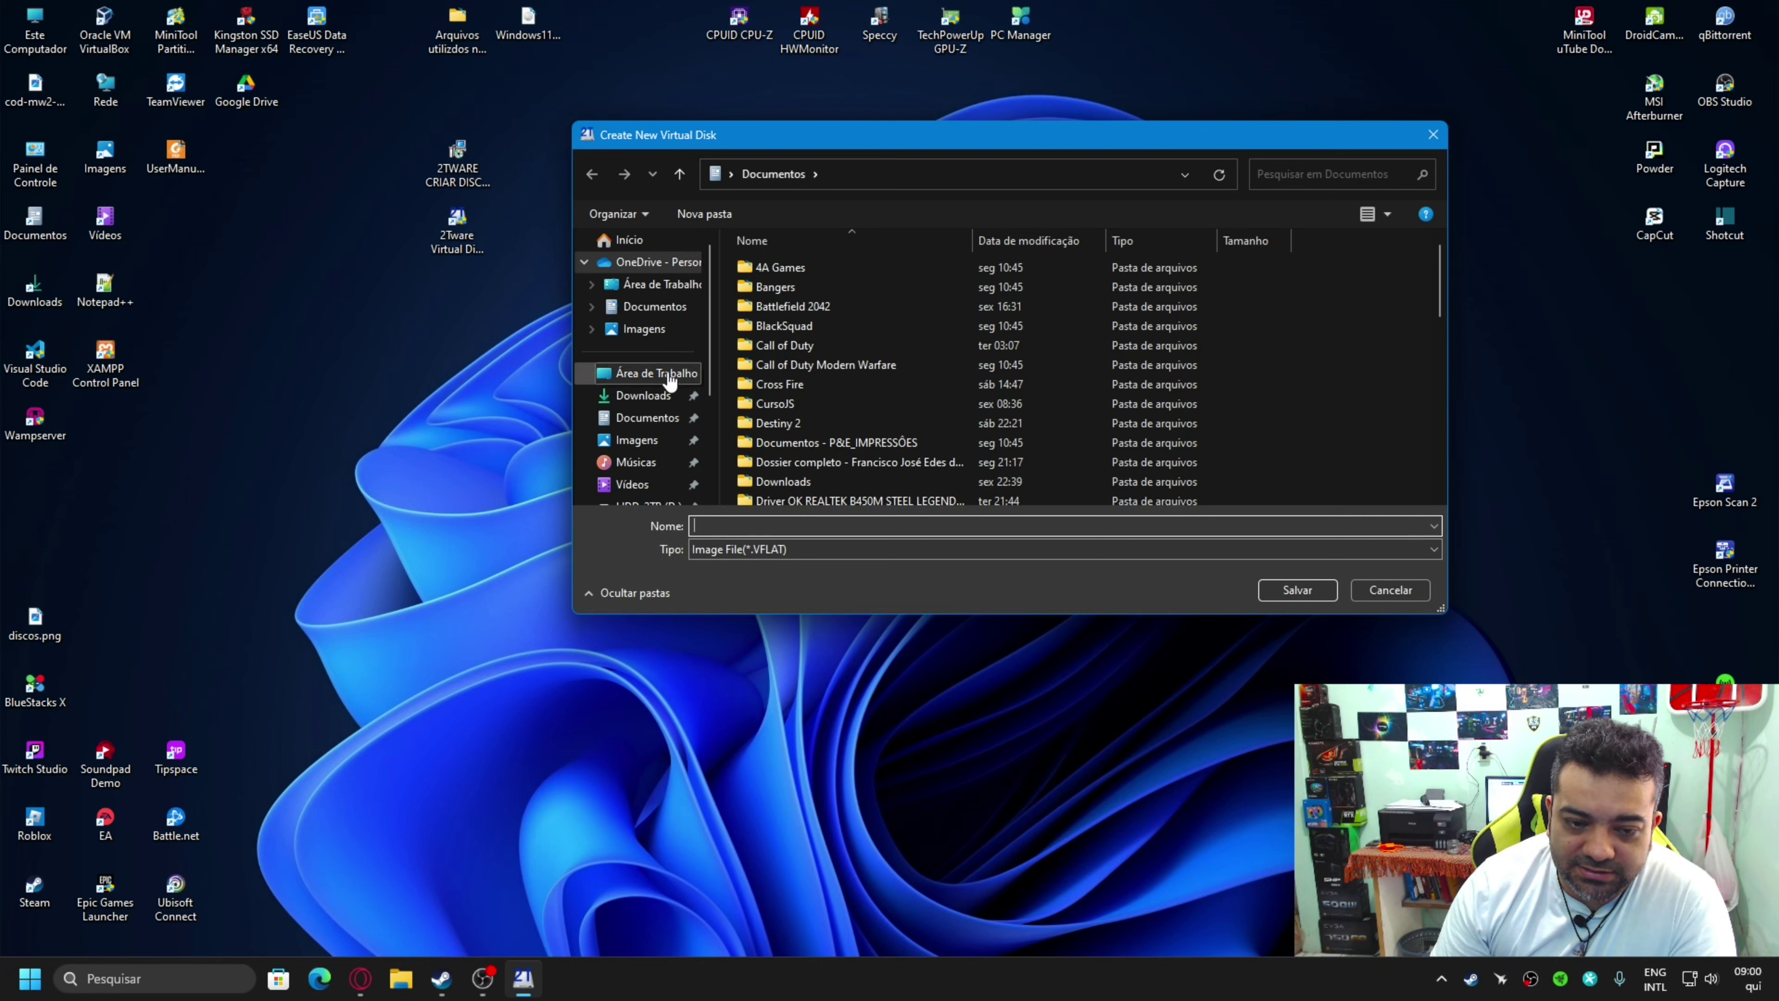
{"action": "scroll", "coordinate": [674, 392], "scroll_direction": "down", "scroll_amount": 1}
{"action": "scroll", "coordinate": [647, 421], "scroll_direction": "down", "scroll_amount": 1}
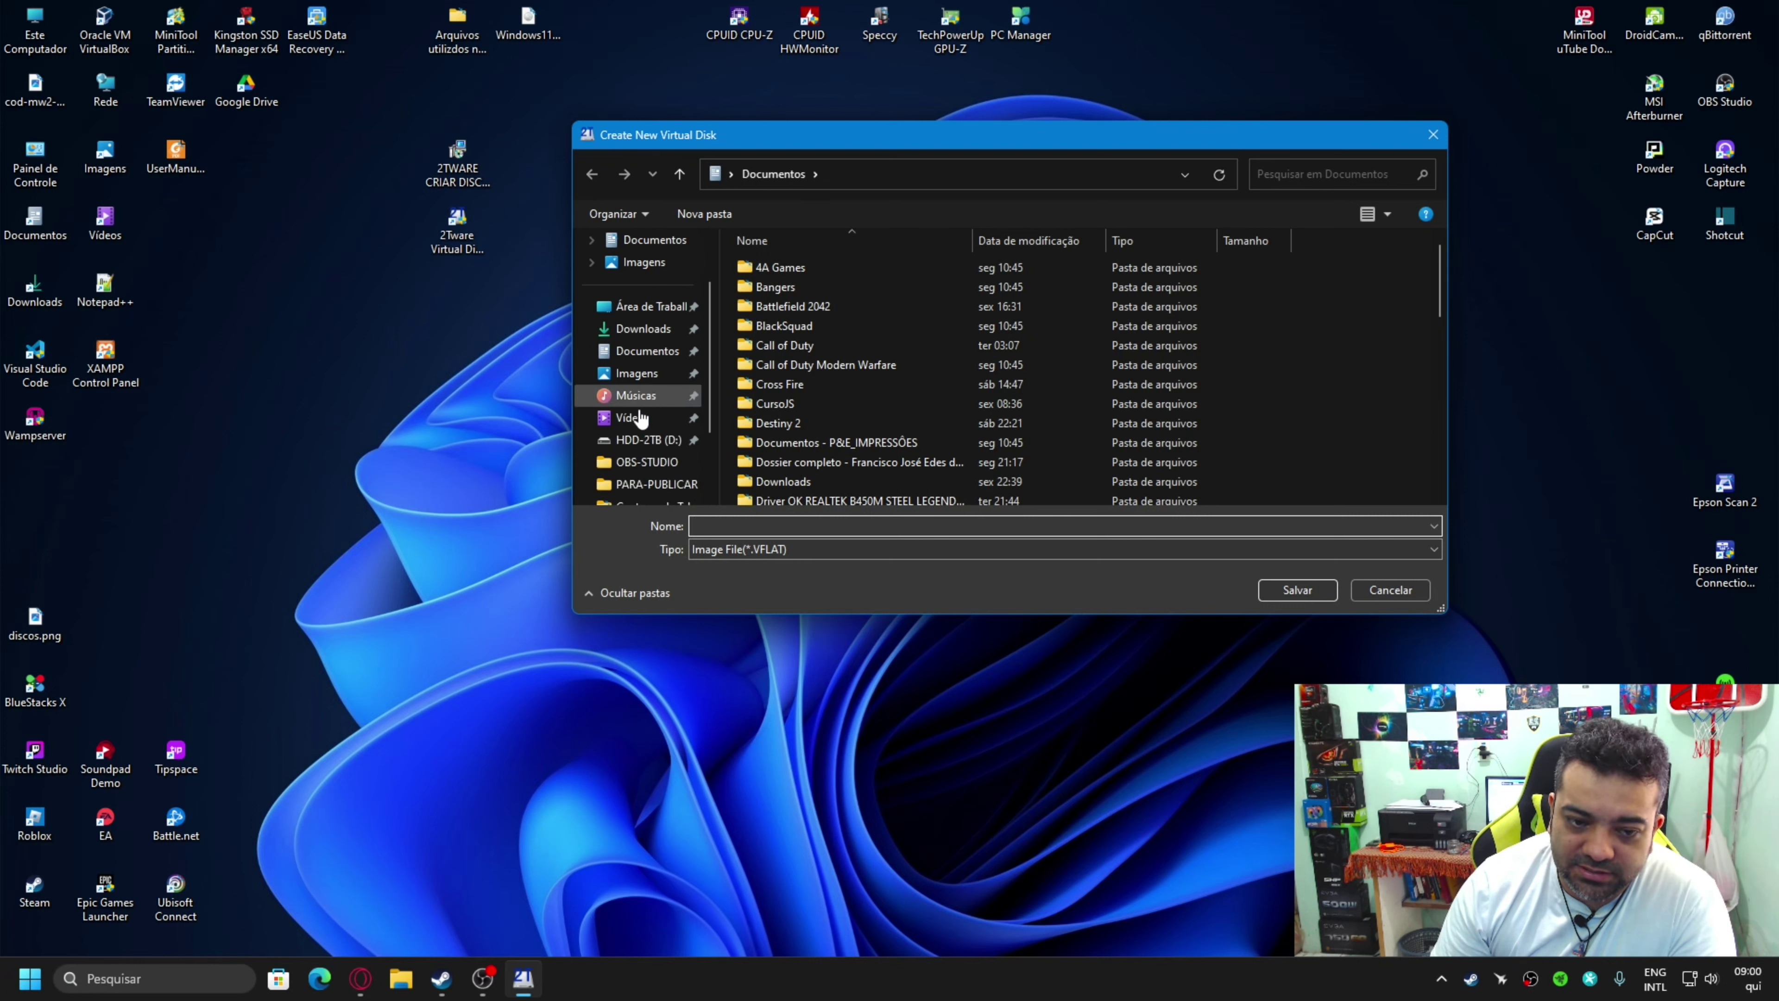
{"action": "scroll", "coordinate": [640, 424], "scroll_direction": "down", "scroll_amount": 2}
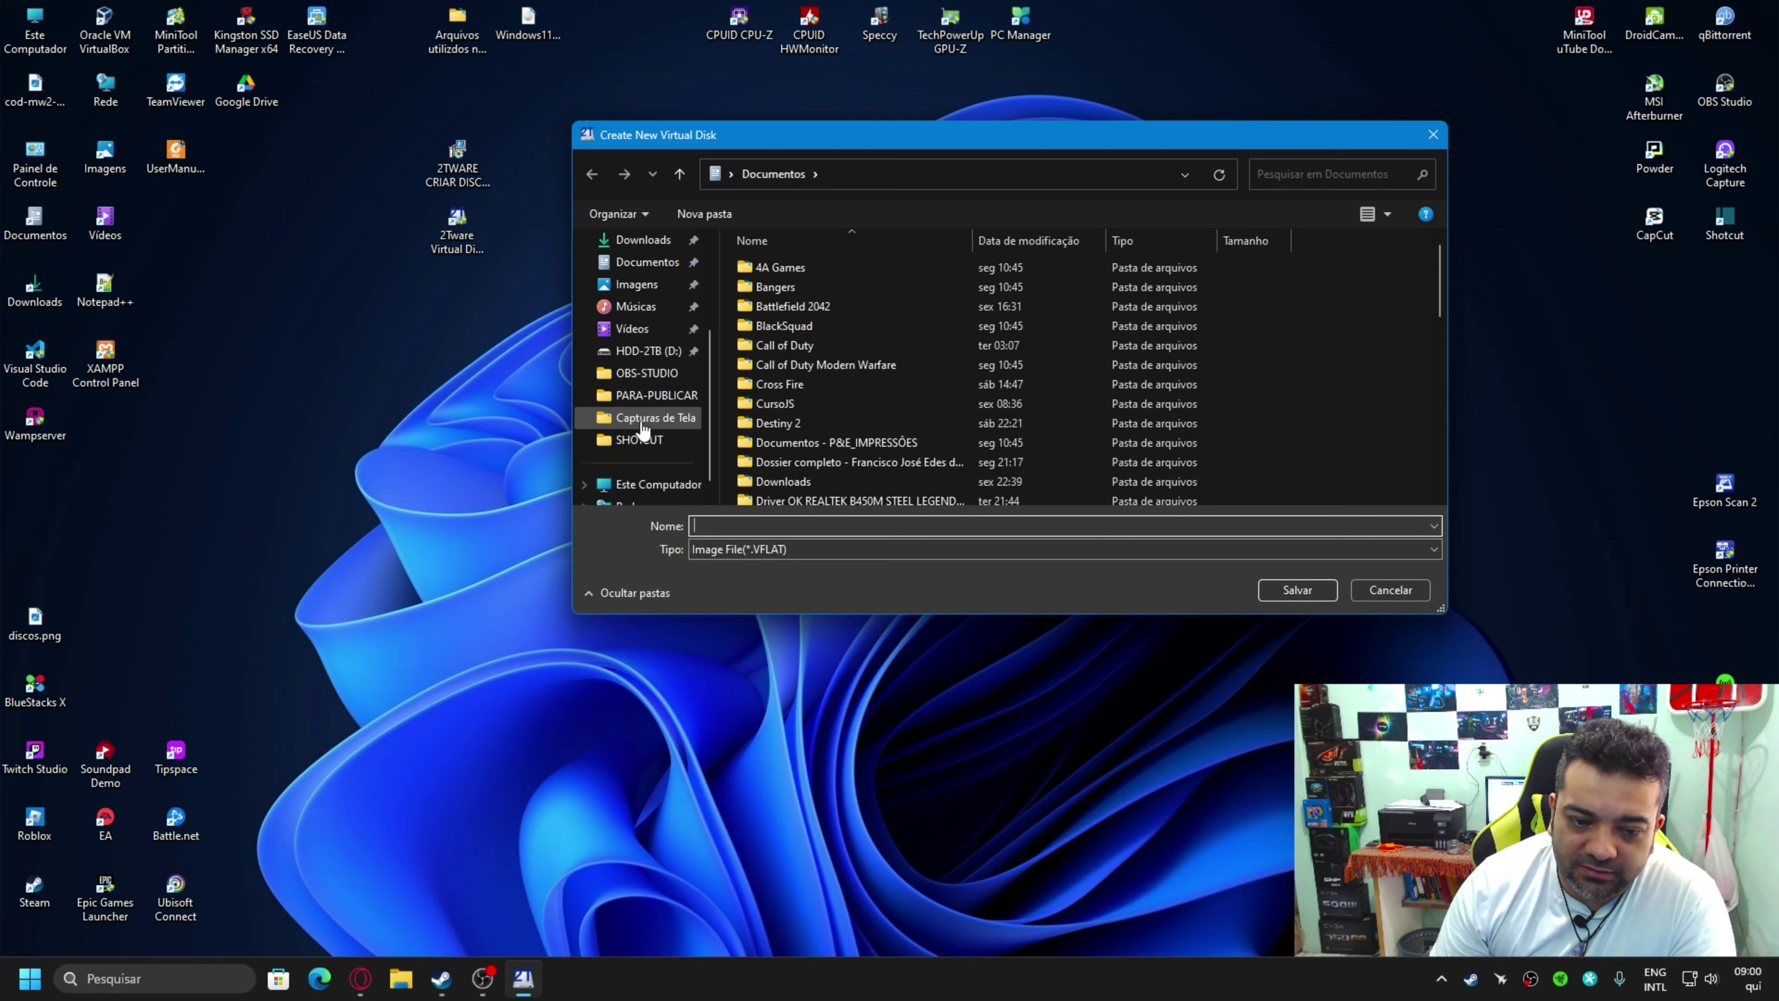
{"action": "left_click", "coordinate": [650, 484]}
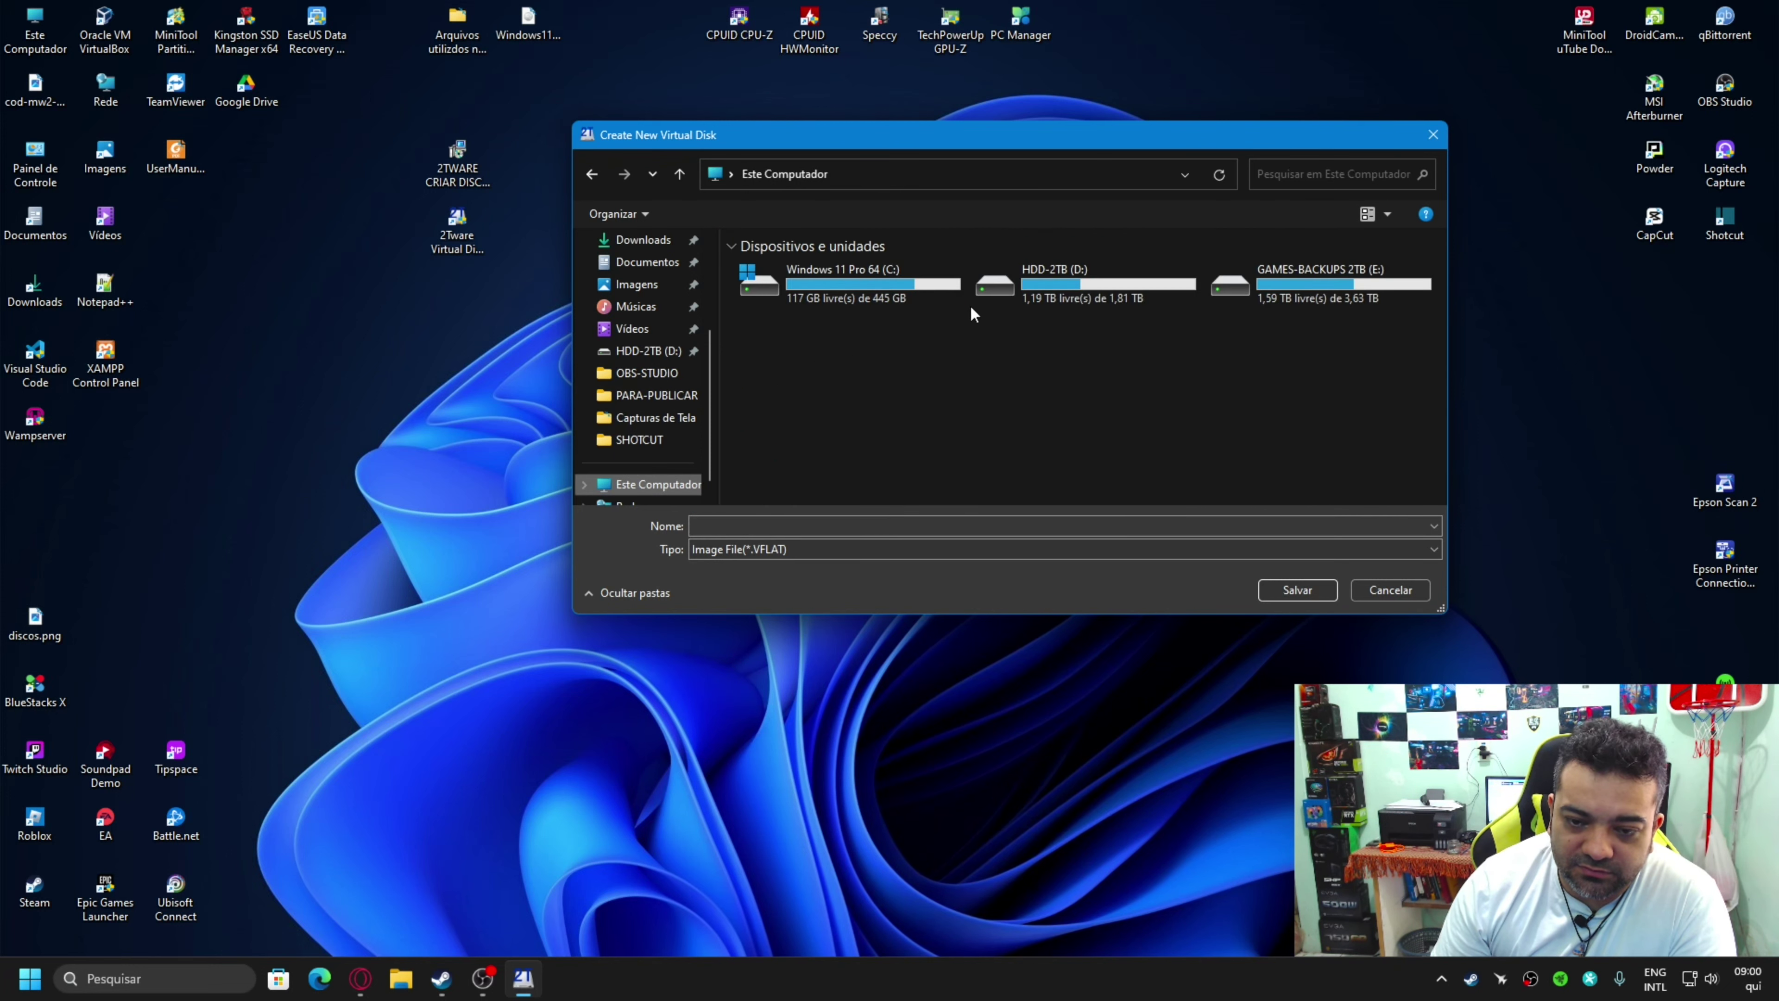
{"action": "left_click", "coordinate": [1323, 281]}
{"action": "double_click", "coordinate": [1323, 280]}
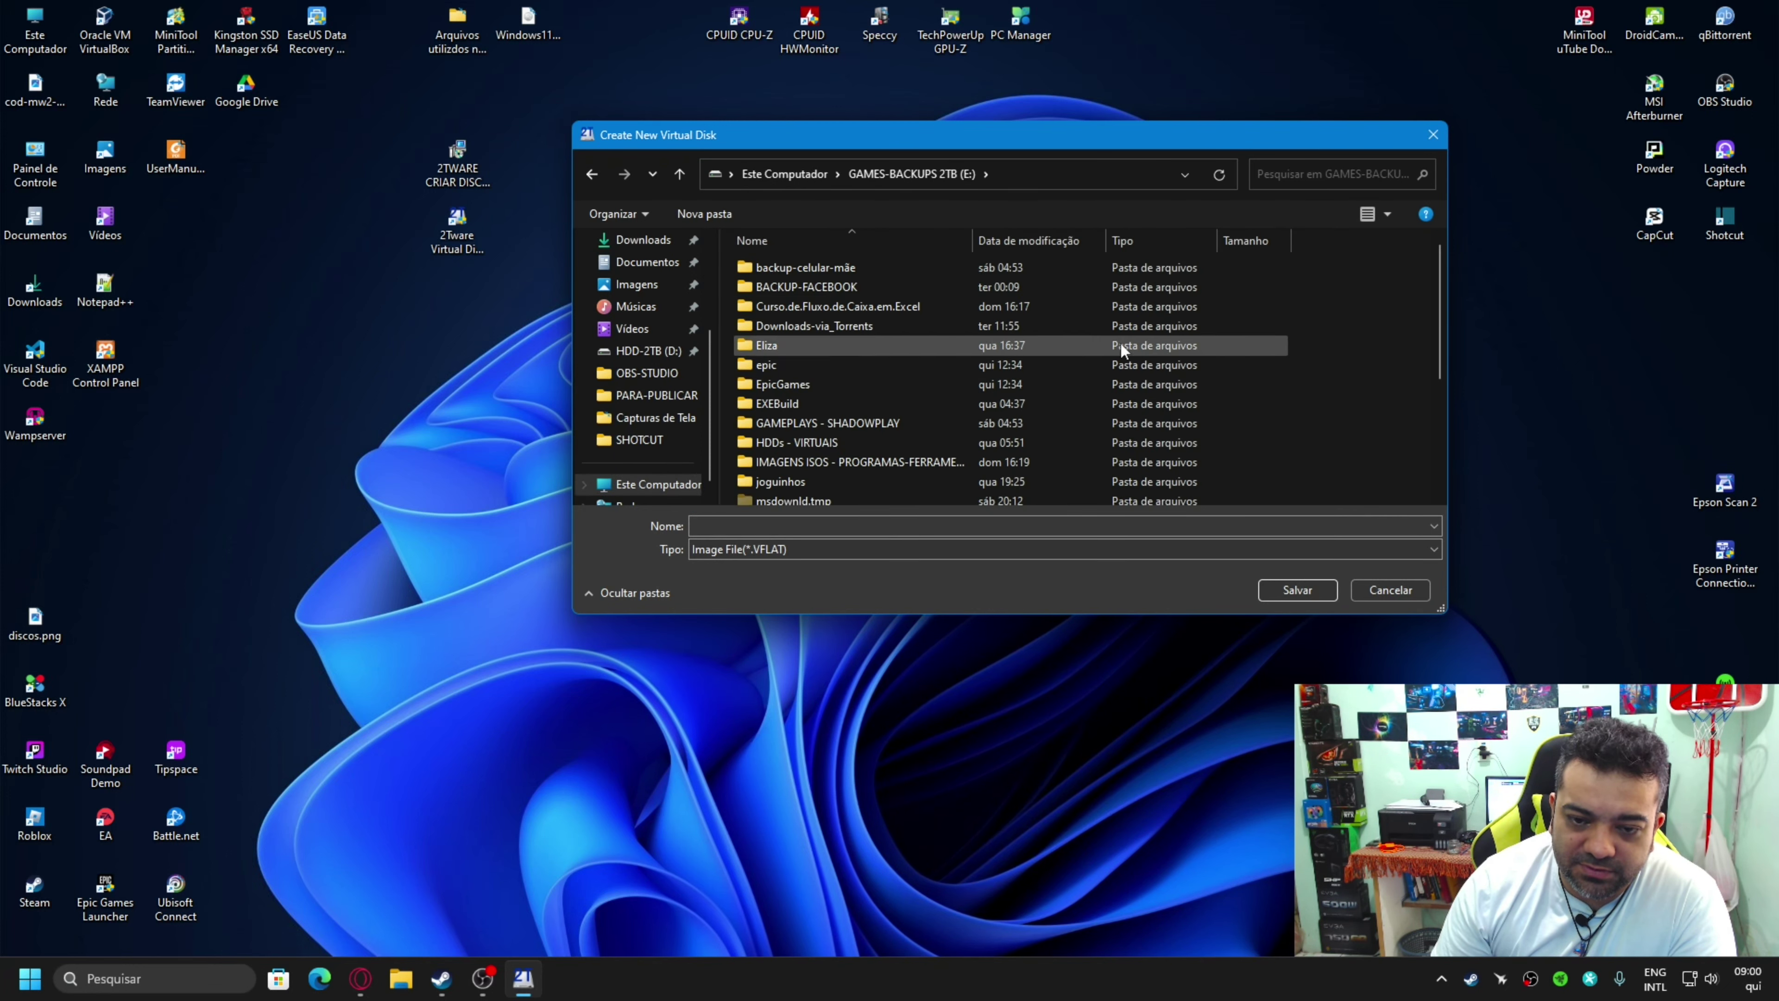
Create a folder named disco-virtual-2T on the E: drive.
{"action": "left_click", "coordinate": [715, 213]}
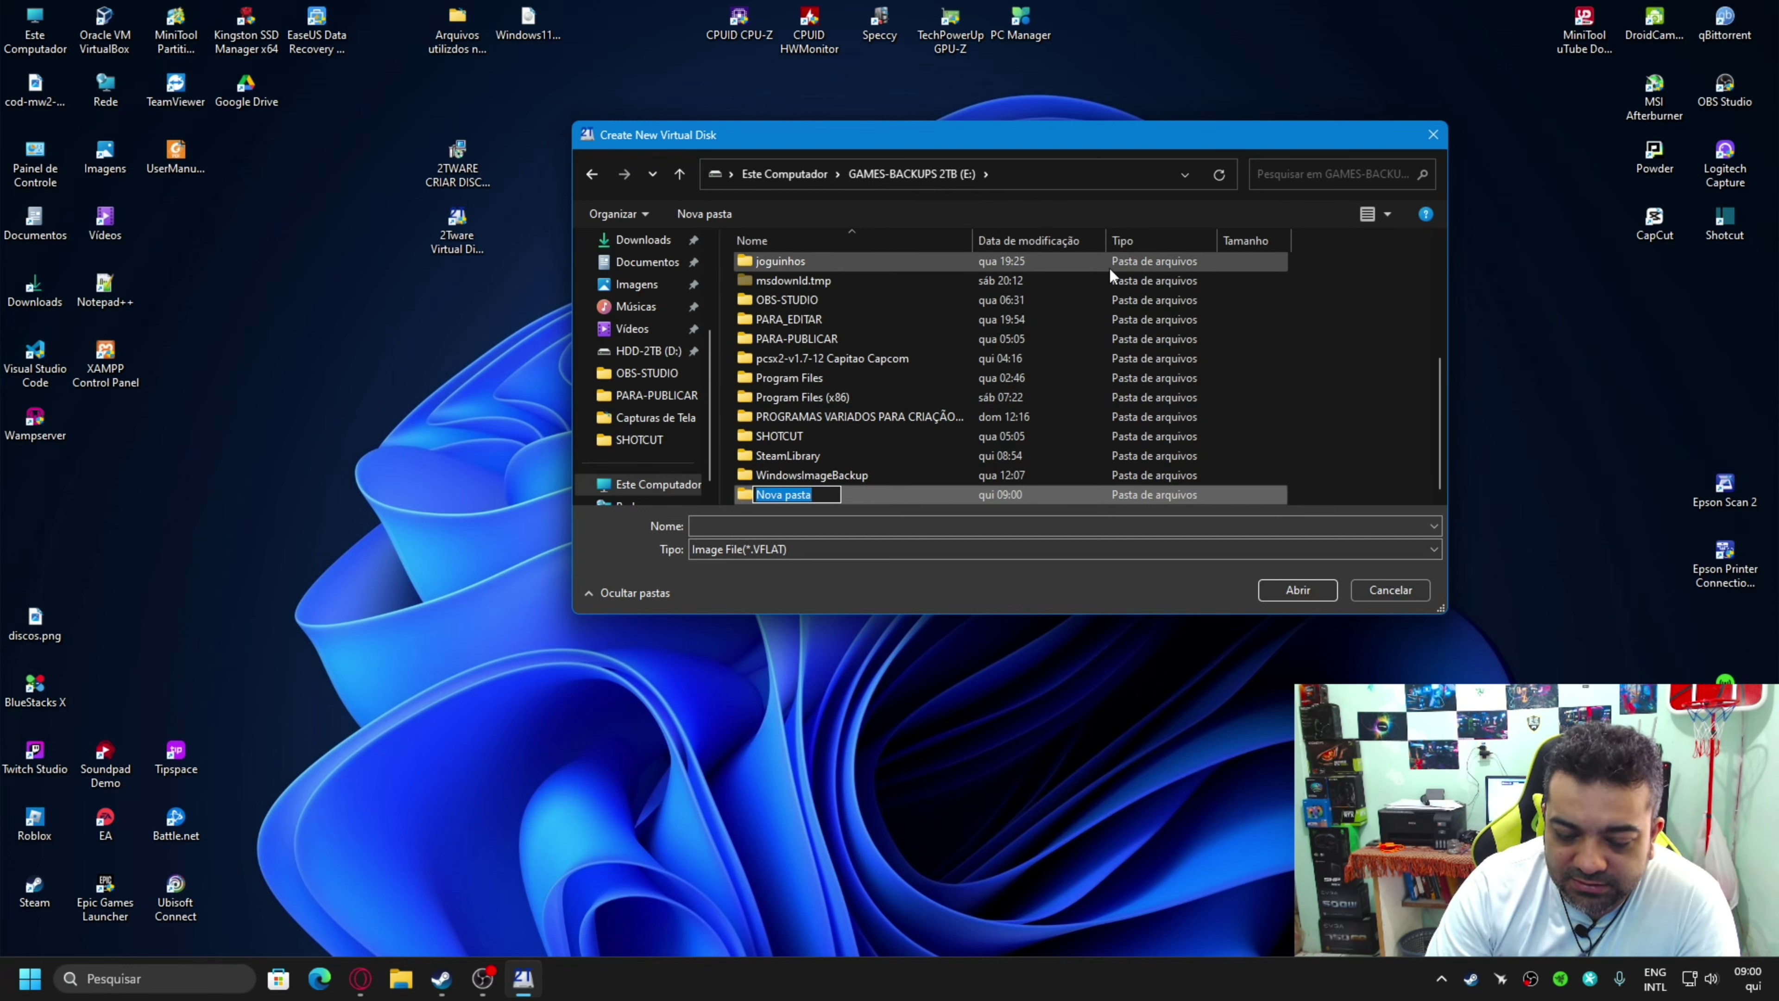
{"action": "key", "text": "BackSpace"}
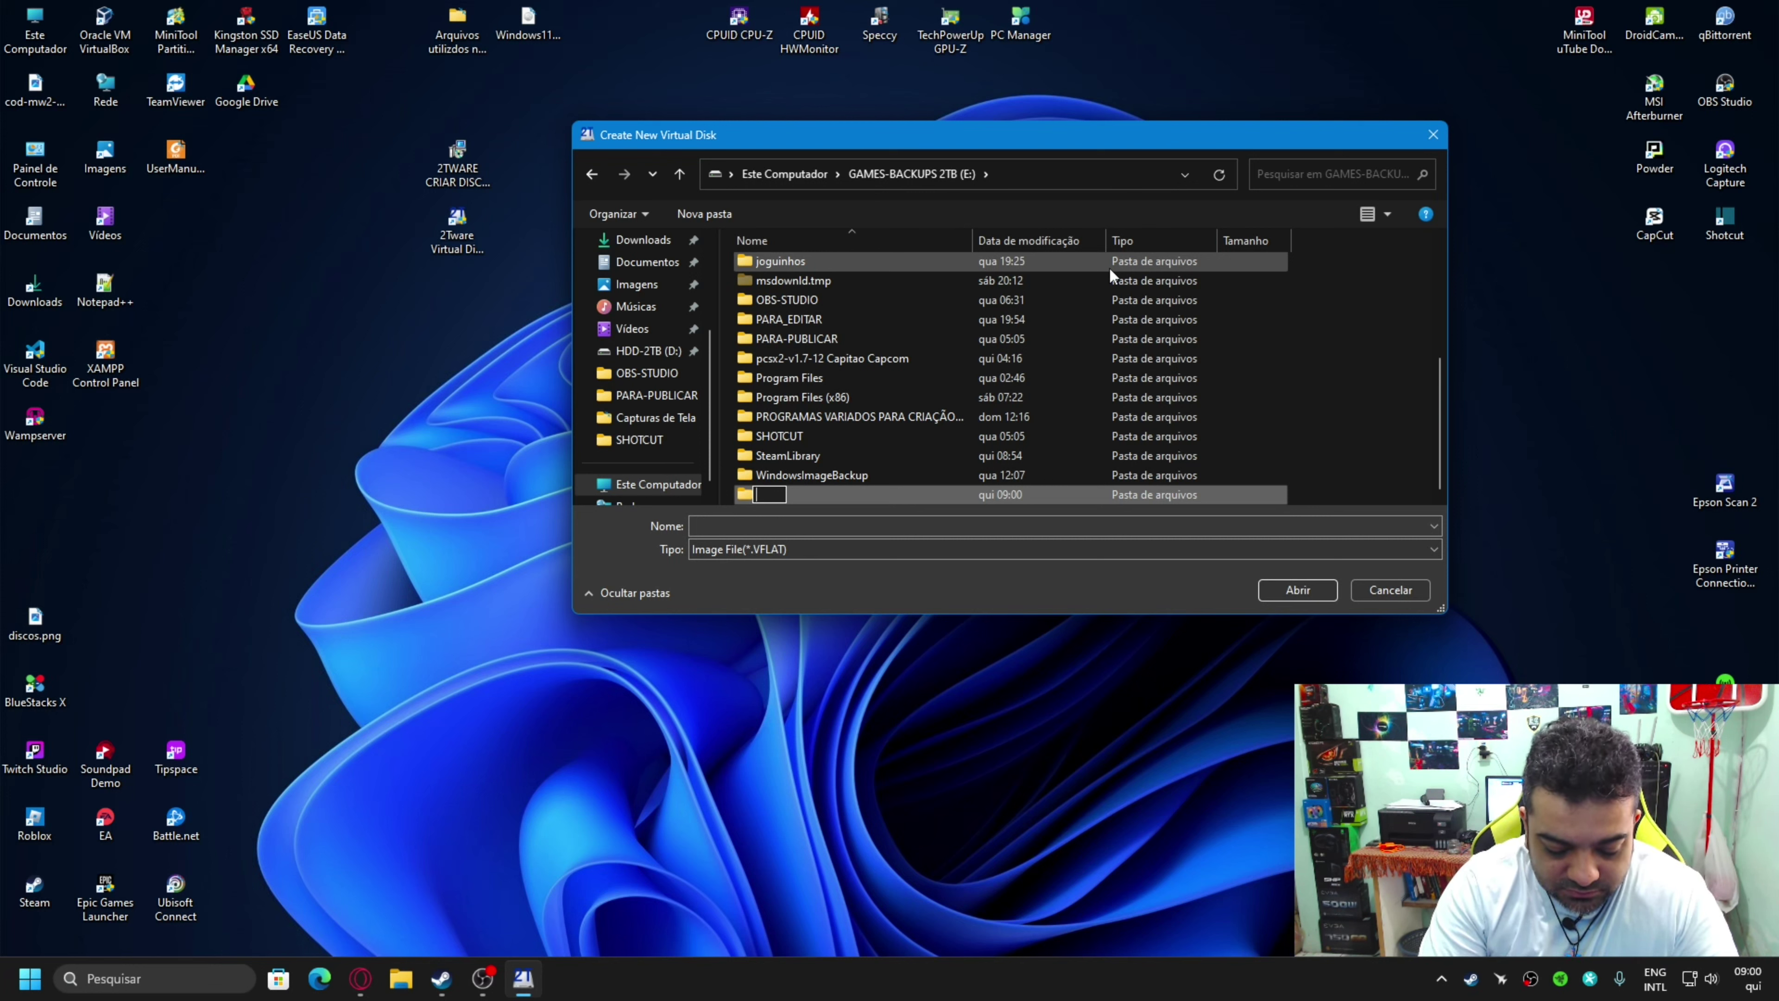
{"action": "type", "text": "disco"}
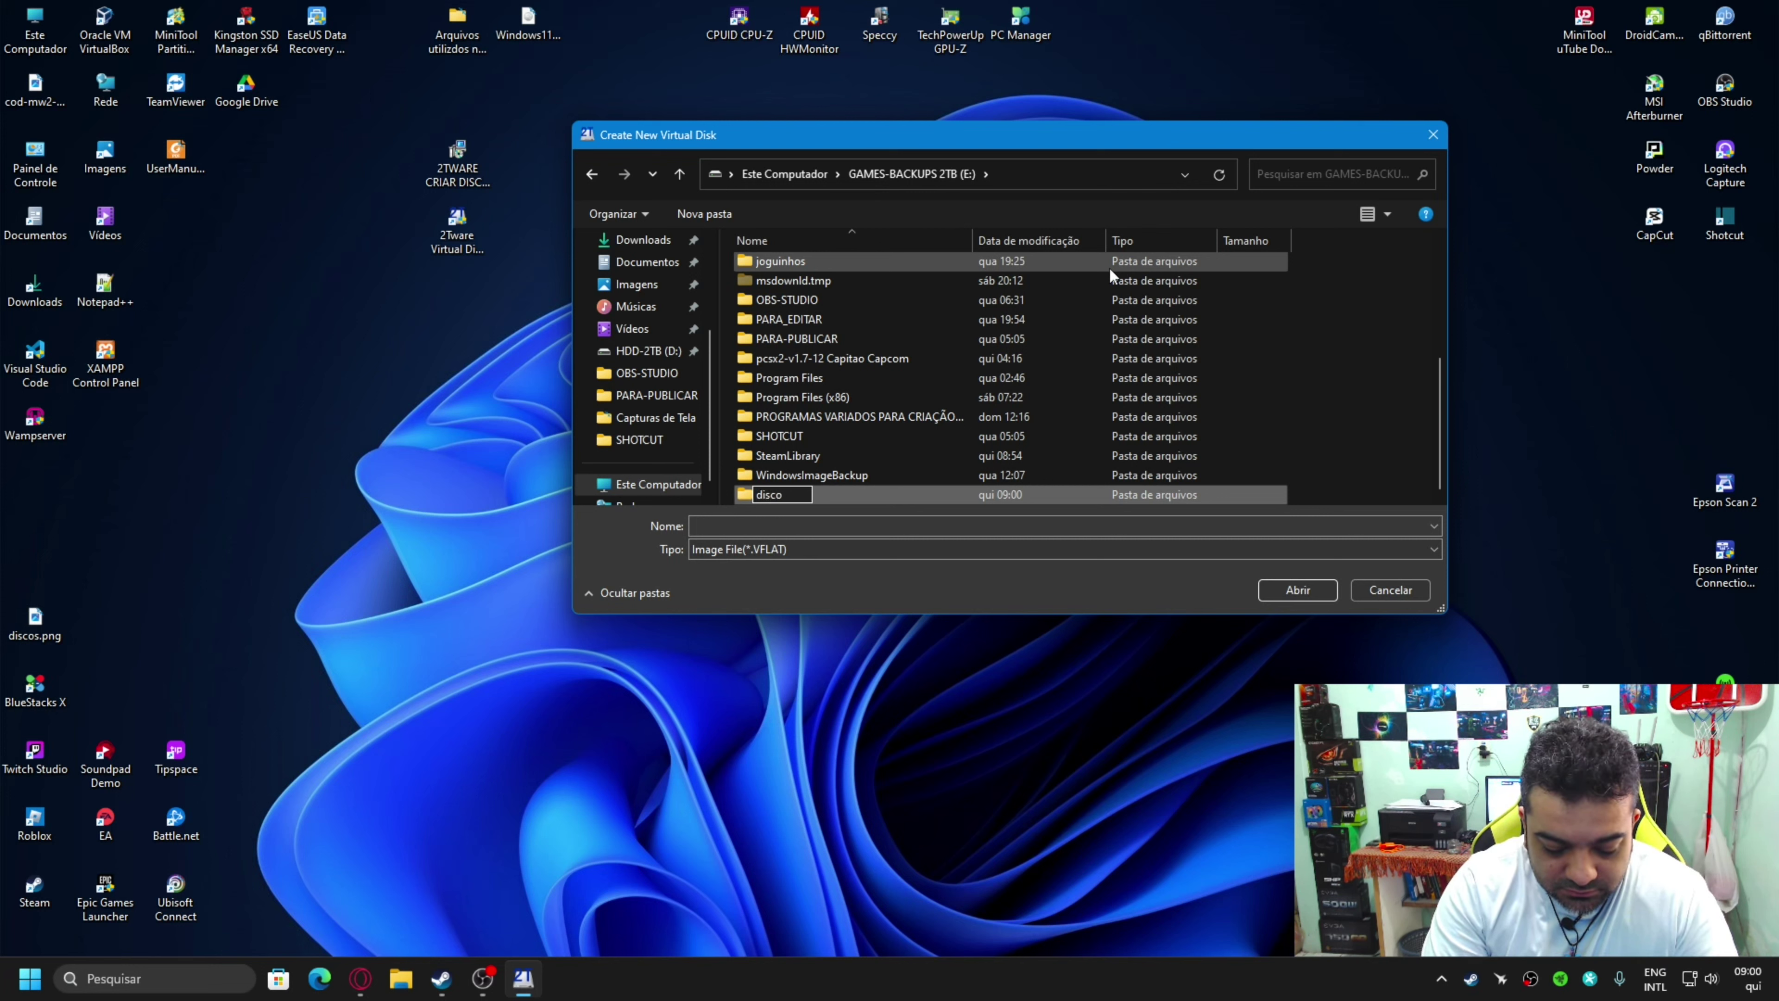
{"action": "type", "text": "-virtu"}
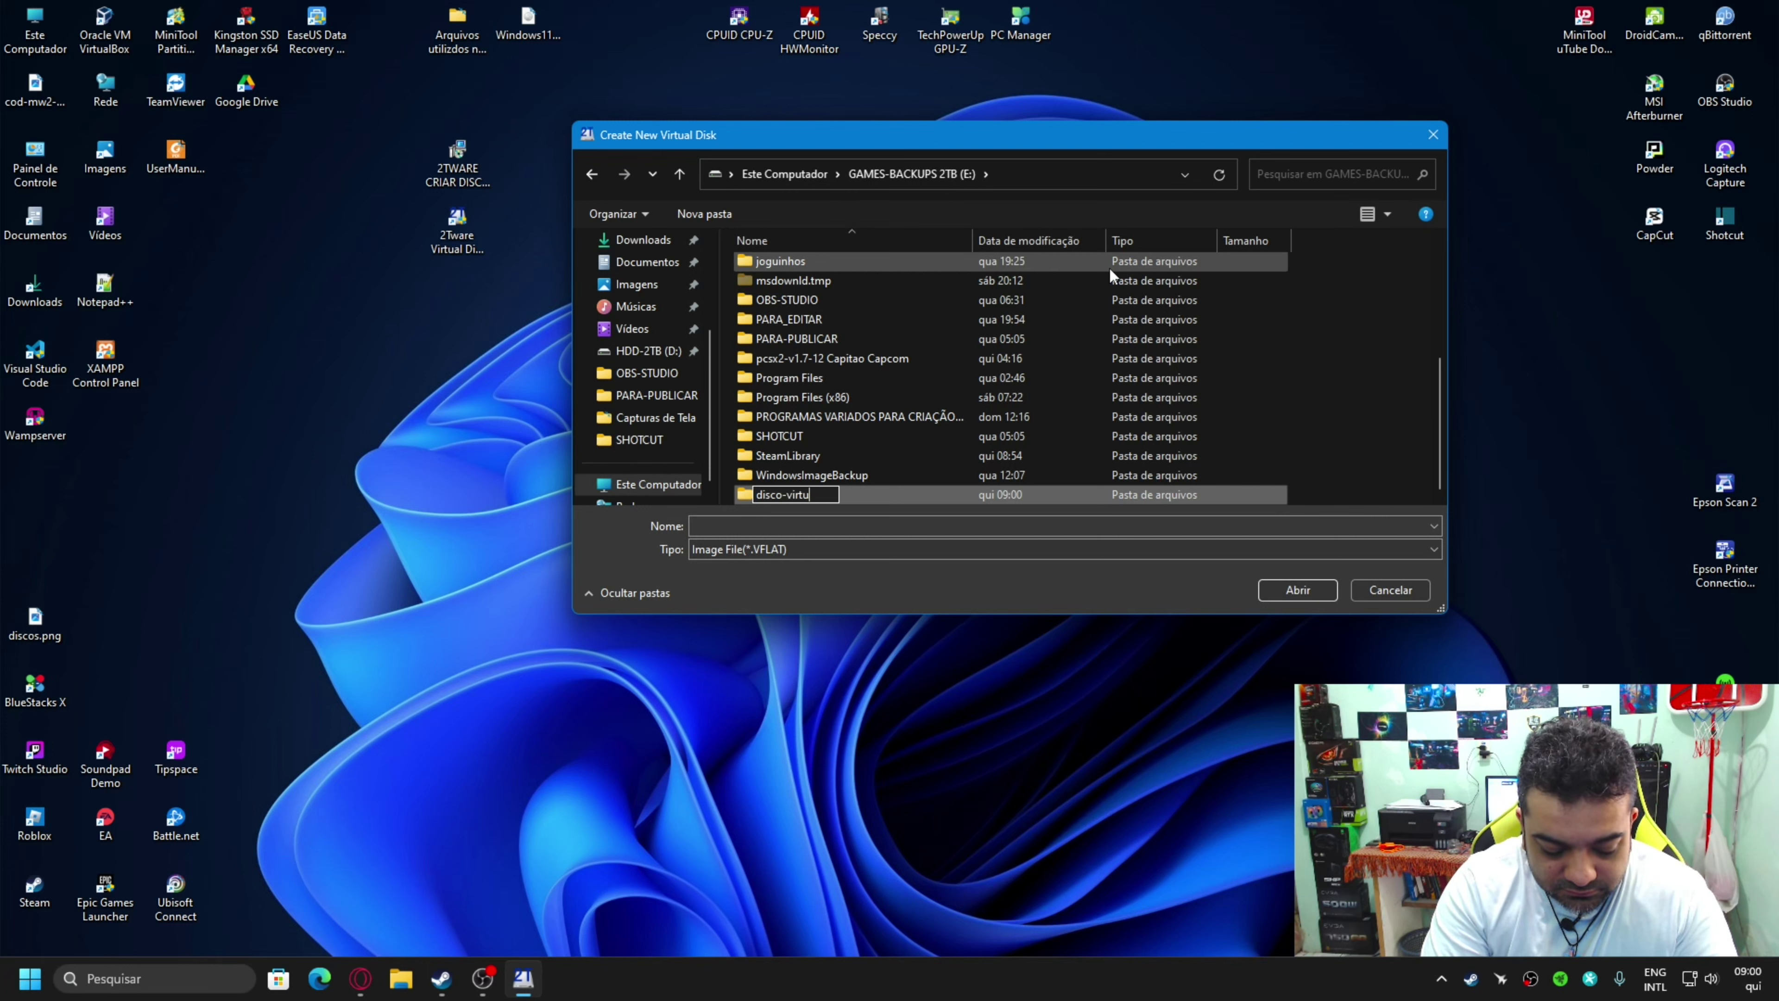
{"action": "type", "text": "al-"}
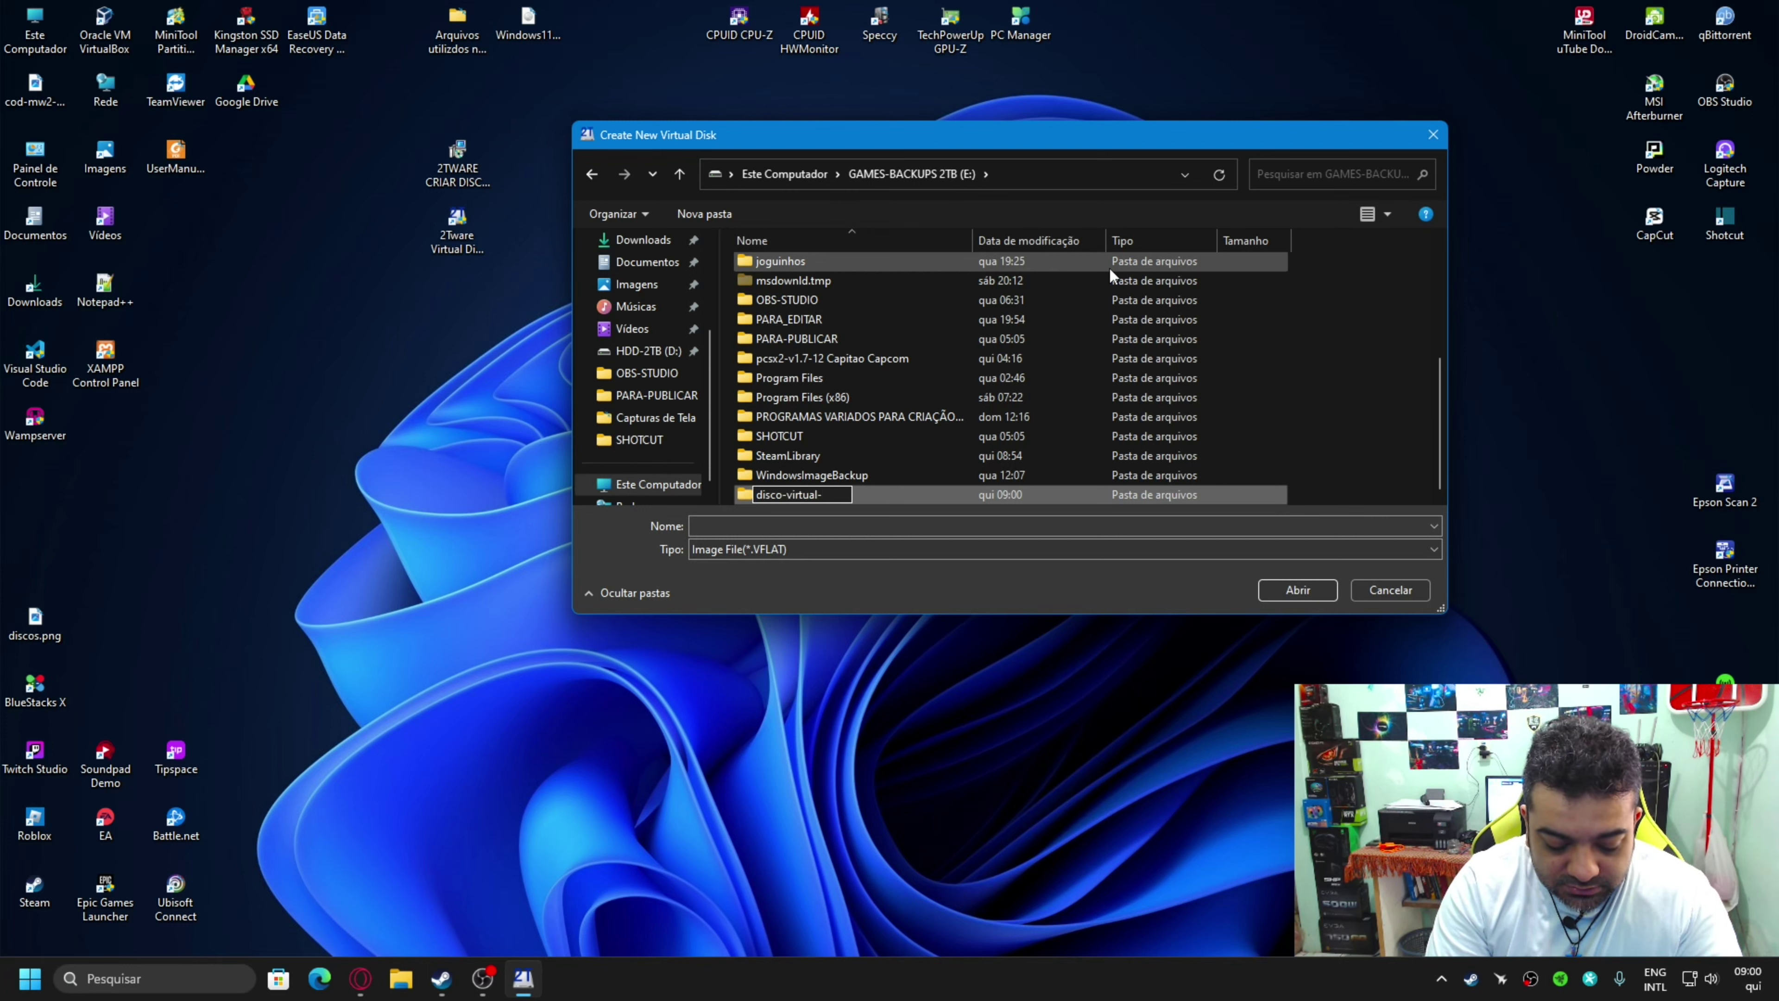
{"action": "type", "text": "2"}
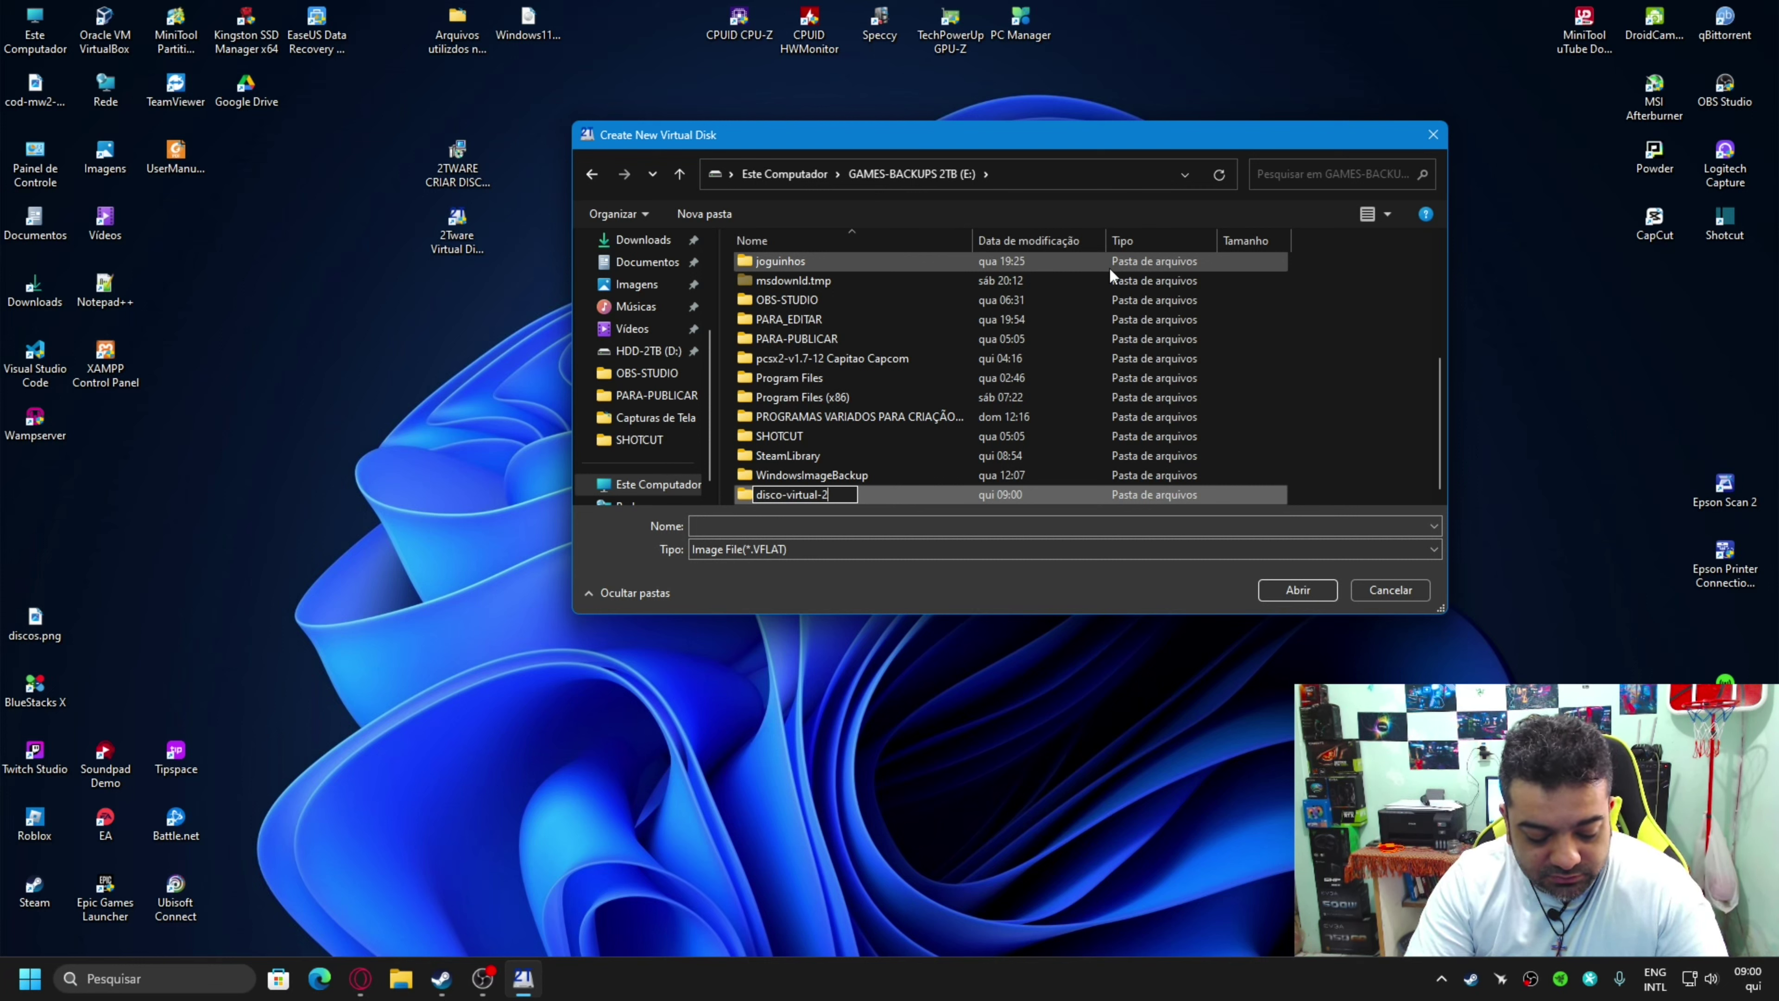
{"action": "type", "text": "tT"}
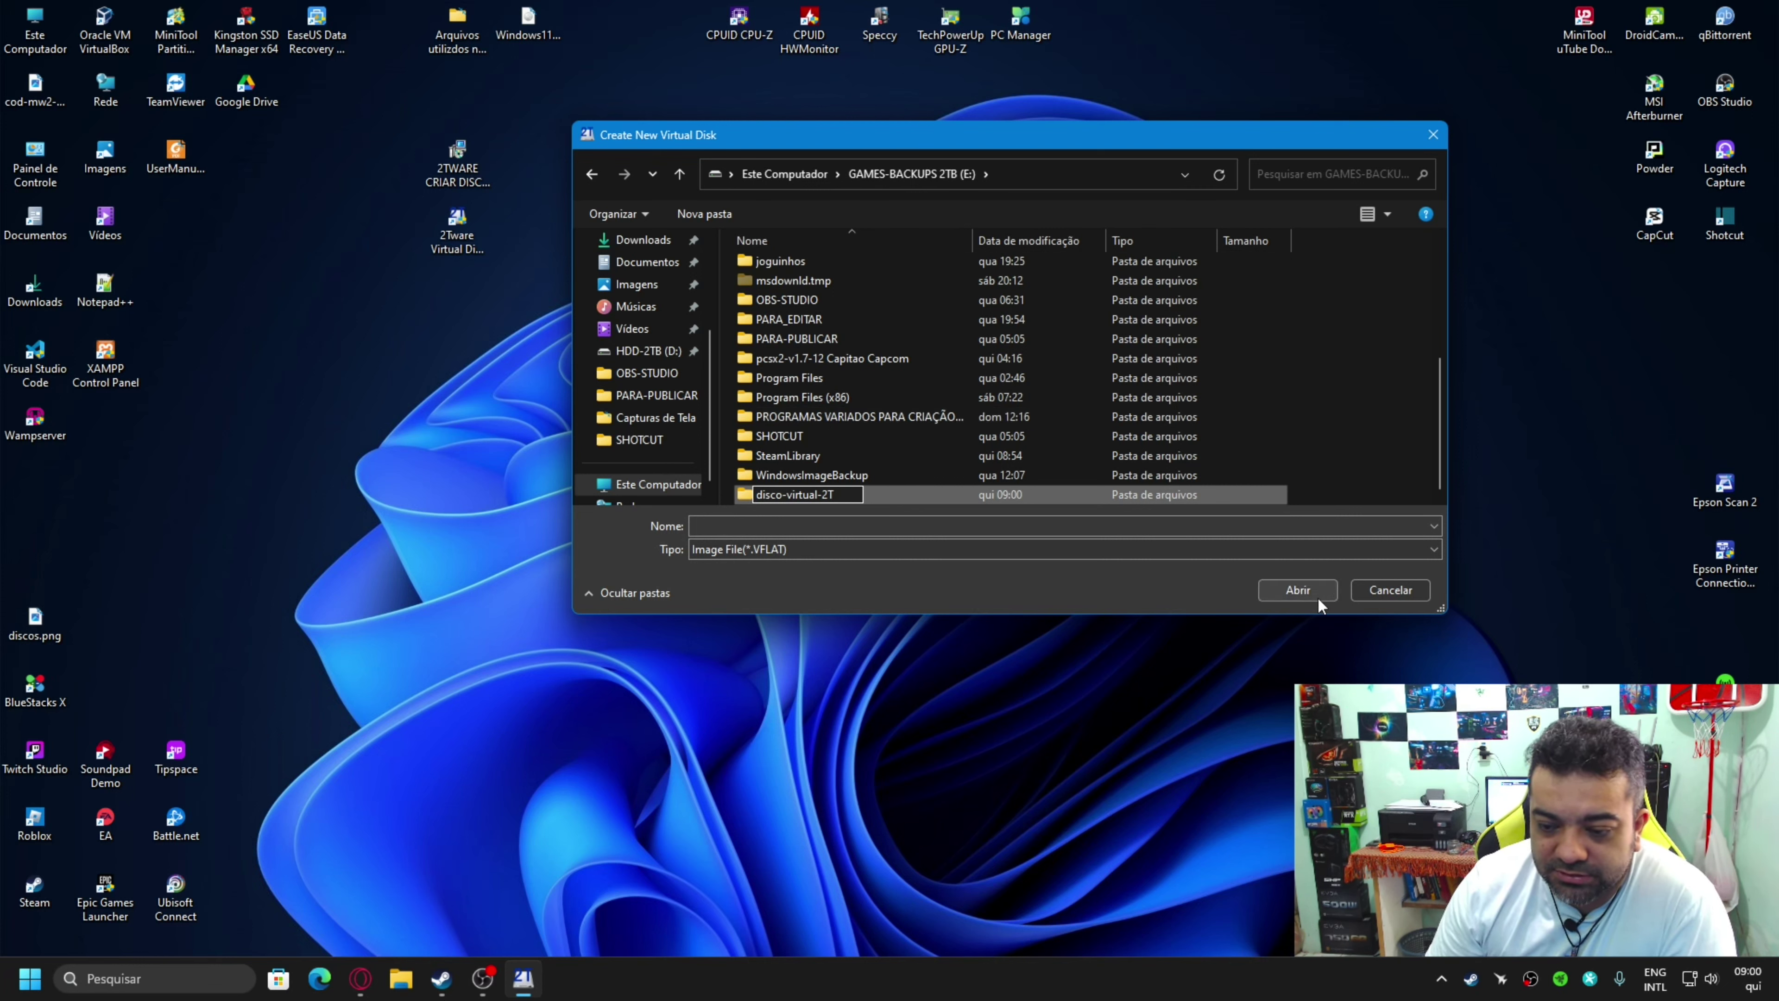
{"action": "key", "text": "Return"}
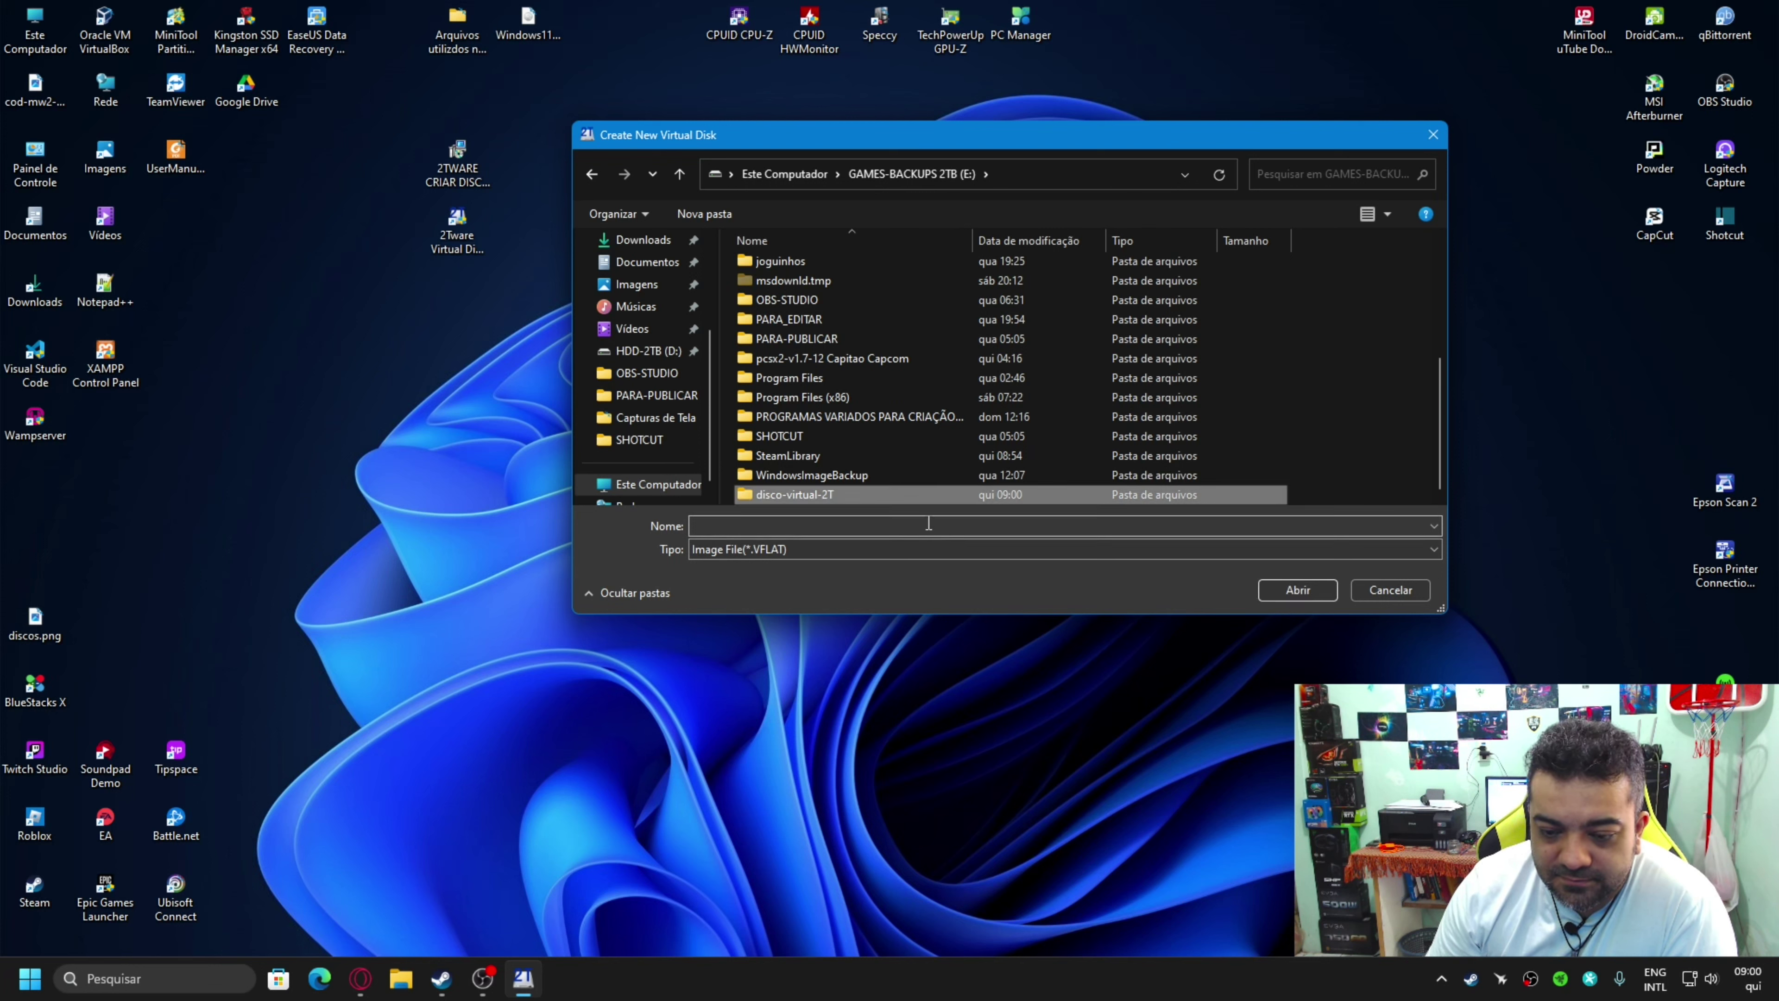
Save the virtual disk file as hd-virtual-de-2TB inside the disco-virtual-2T folder and continue to the additional options.
{"action": "double_click", "coordinate": [787, 494]}
{"action": "left_click", "coordinate": [755, 526]}
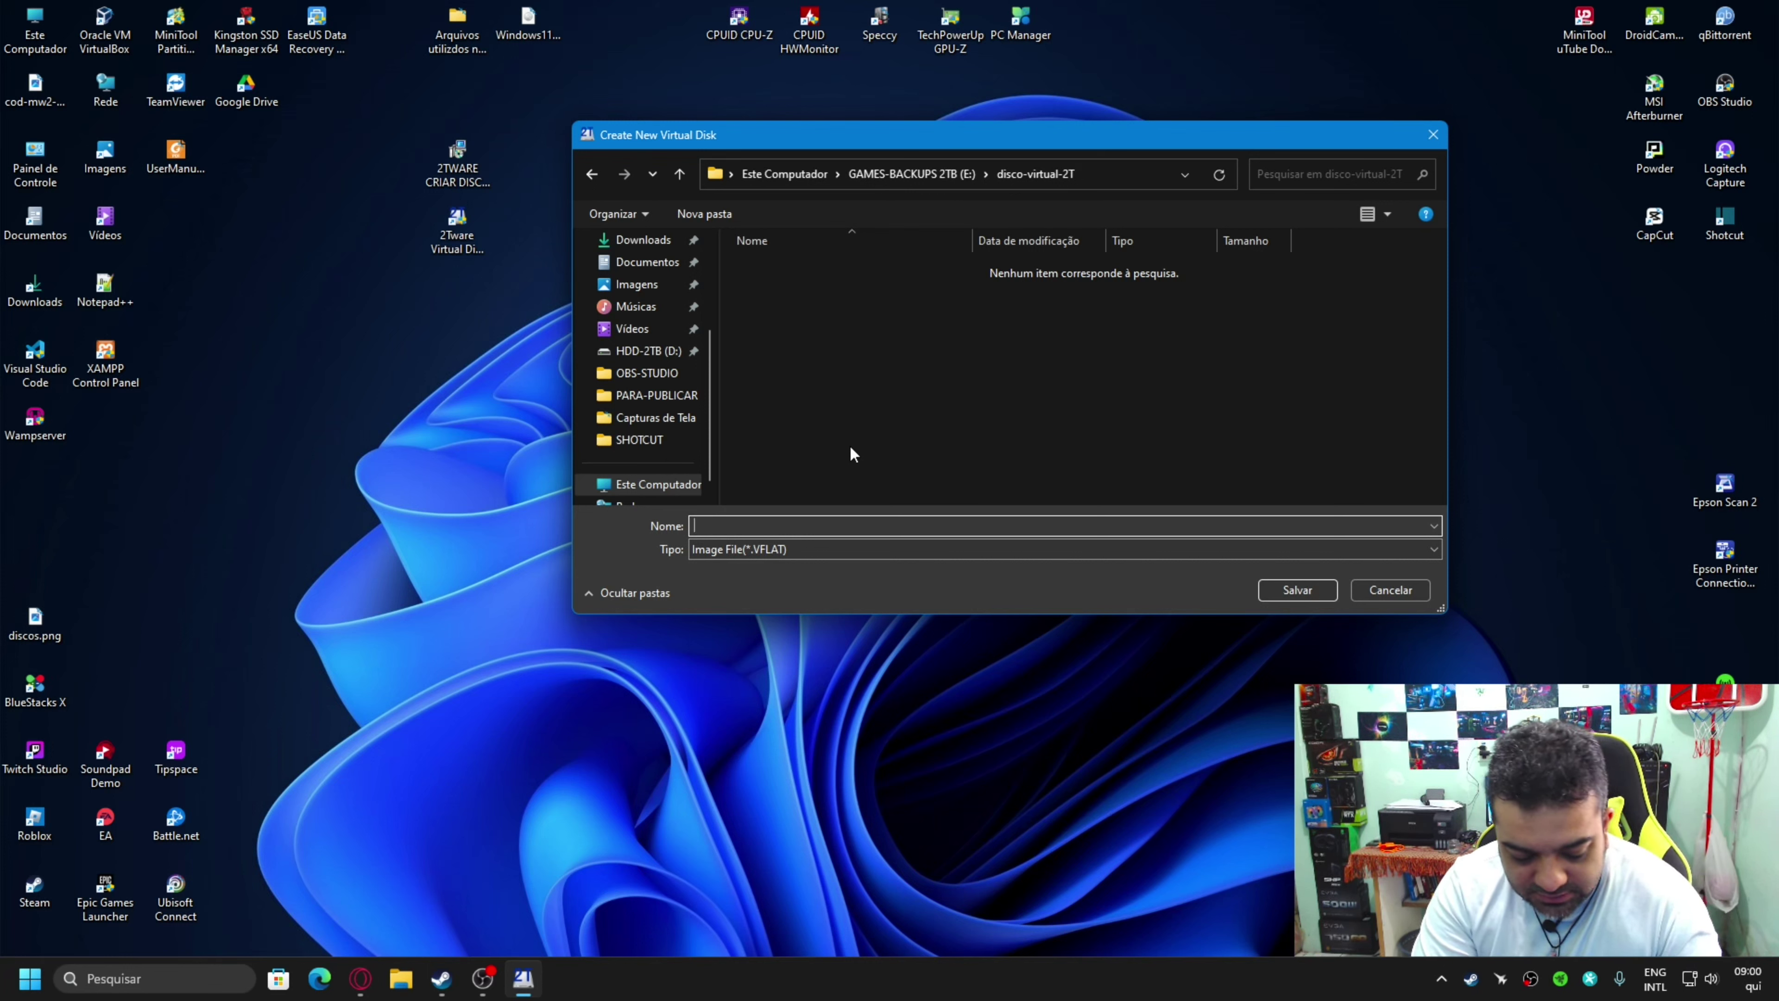
{"action": "type", "text": "h"}
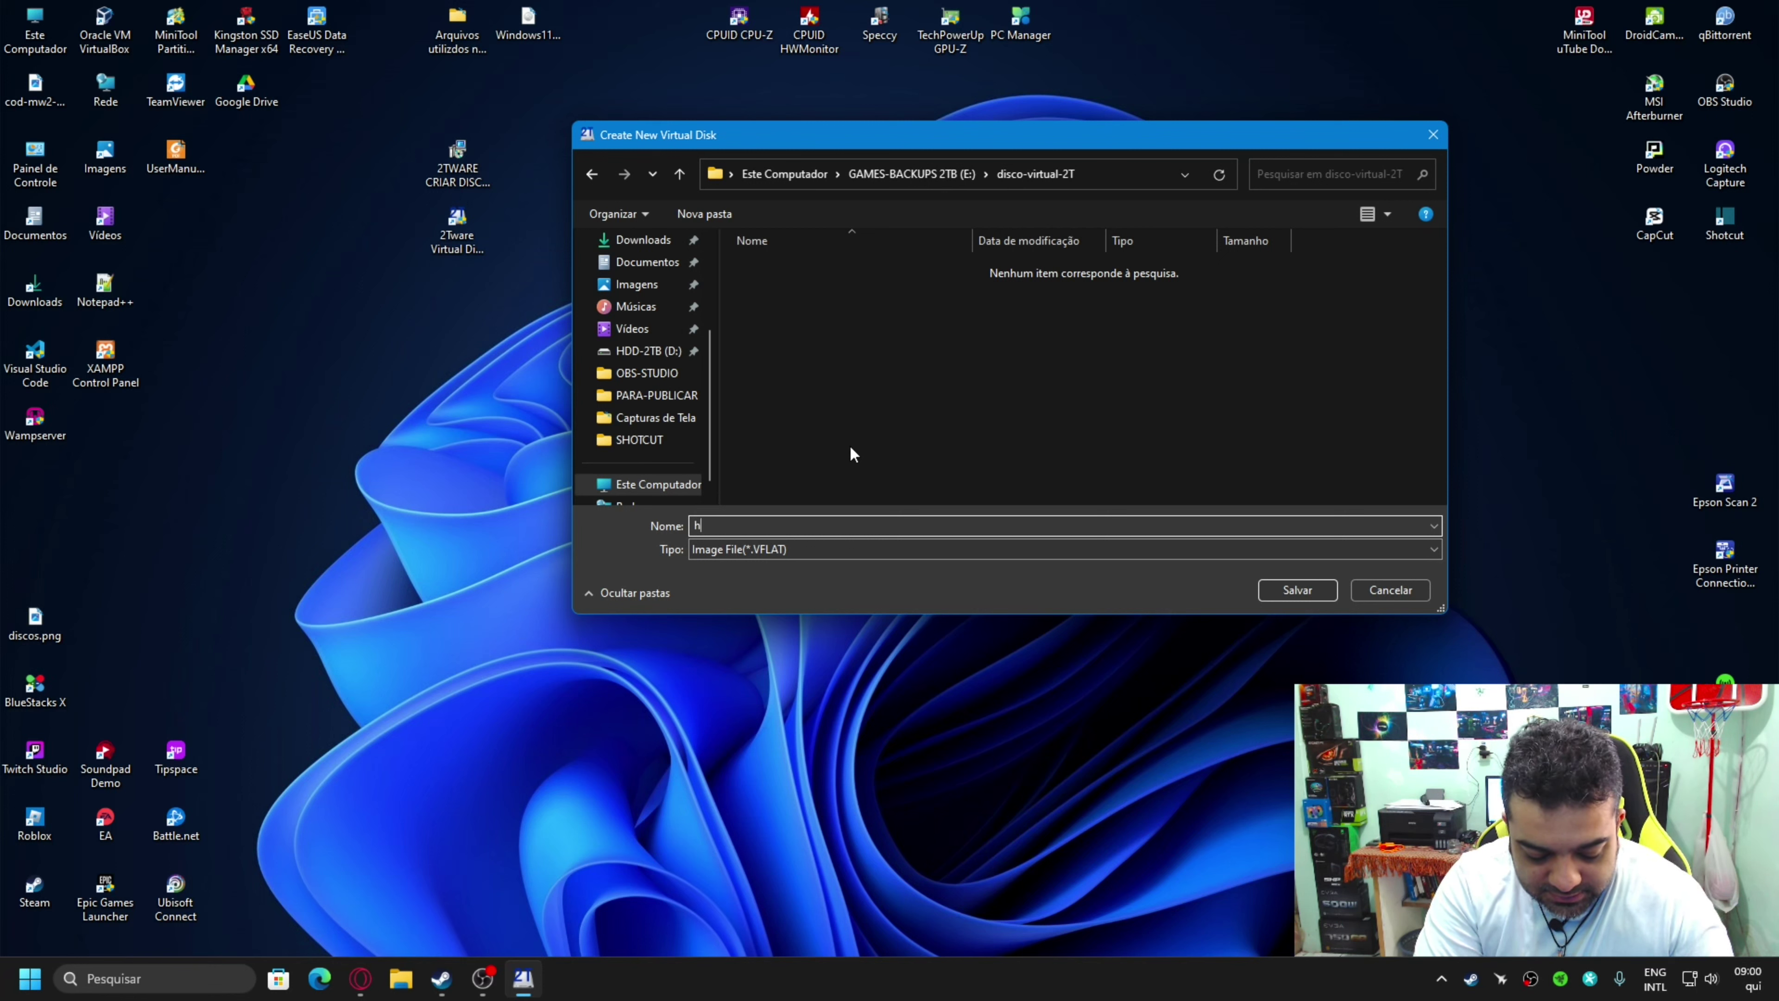
{"action": "type", "text": "d-virtu"}
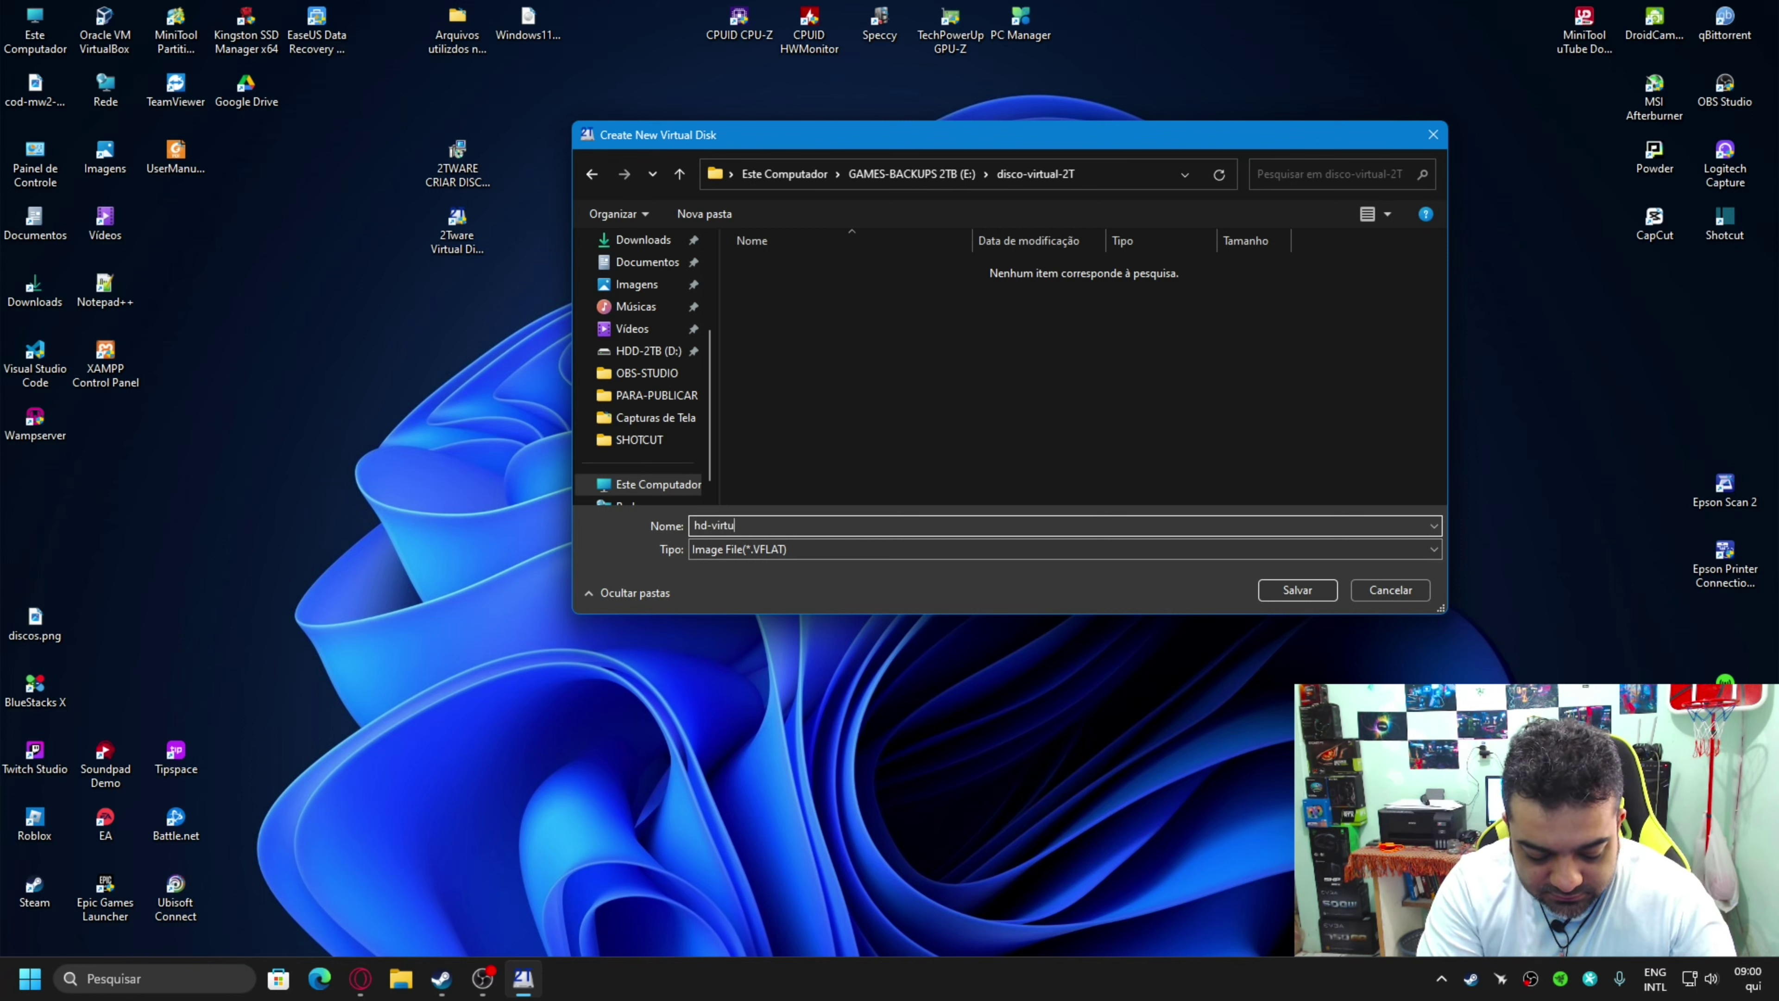
{"action": "type", "text": "al"}
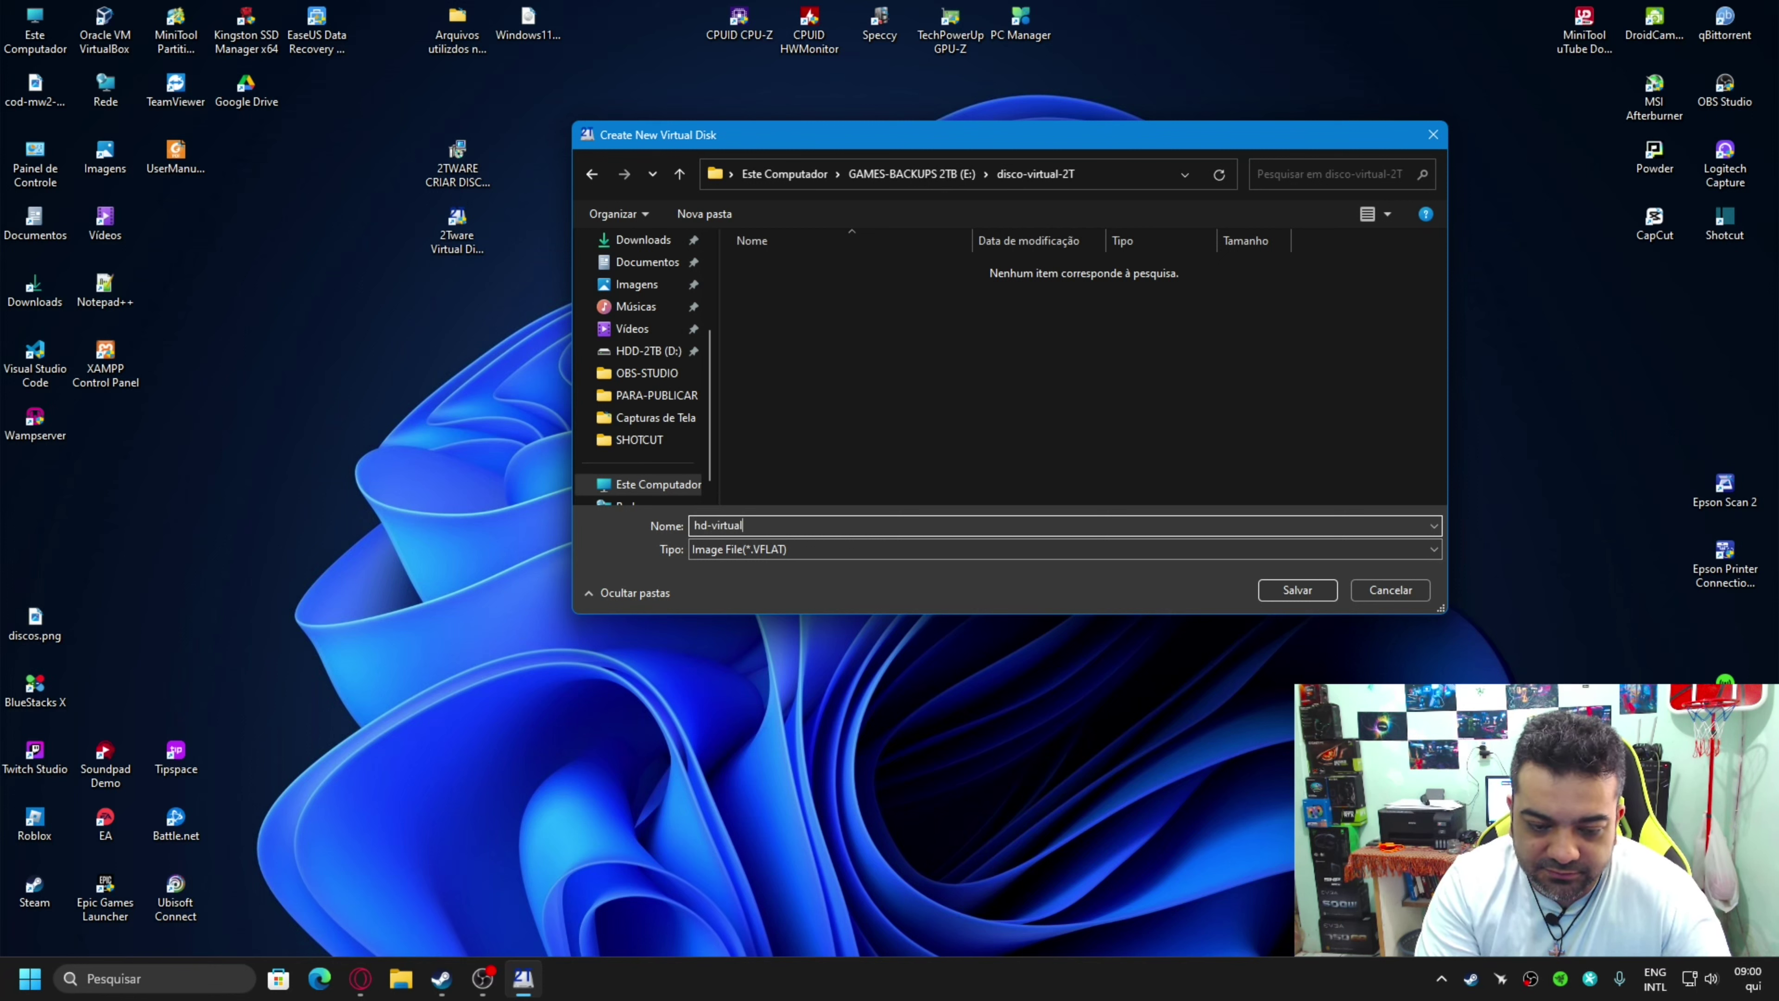
{"action": "type", "text": "-de"}
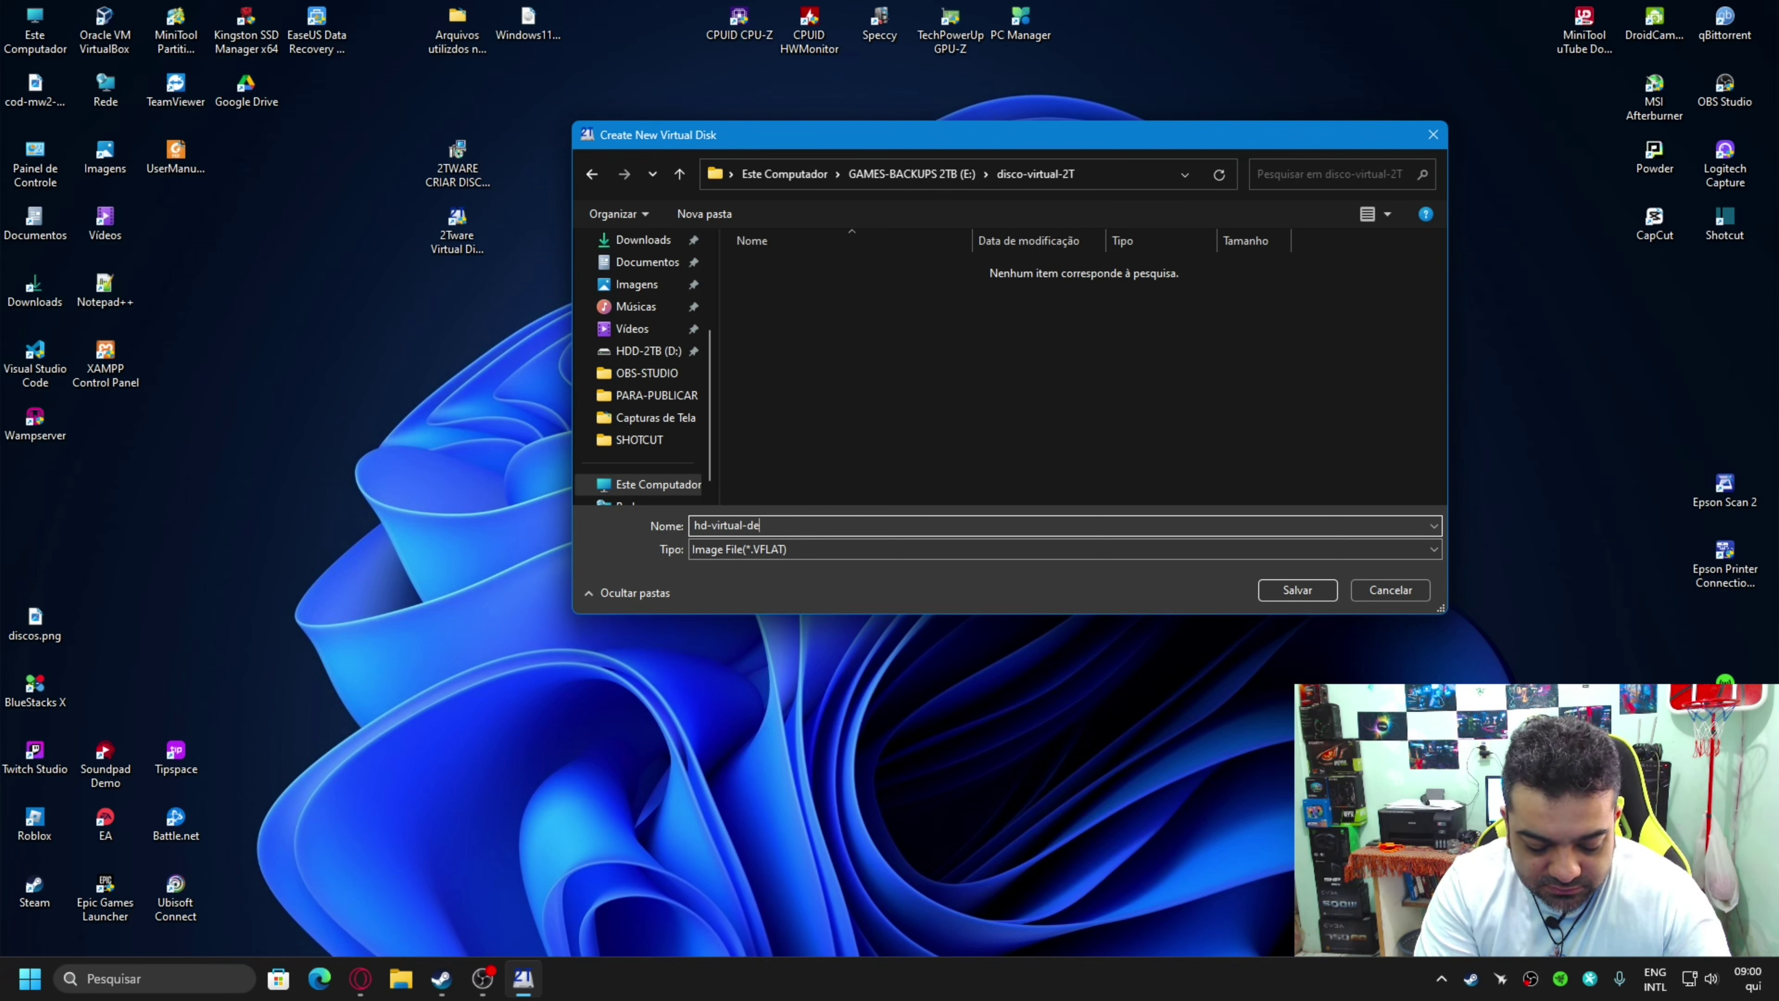
{"action": "type", "text": "-"}
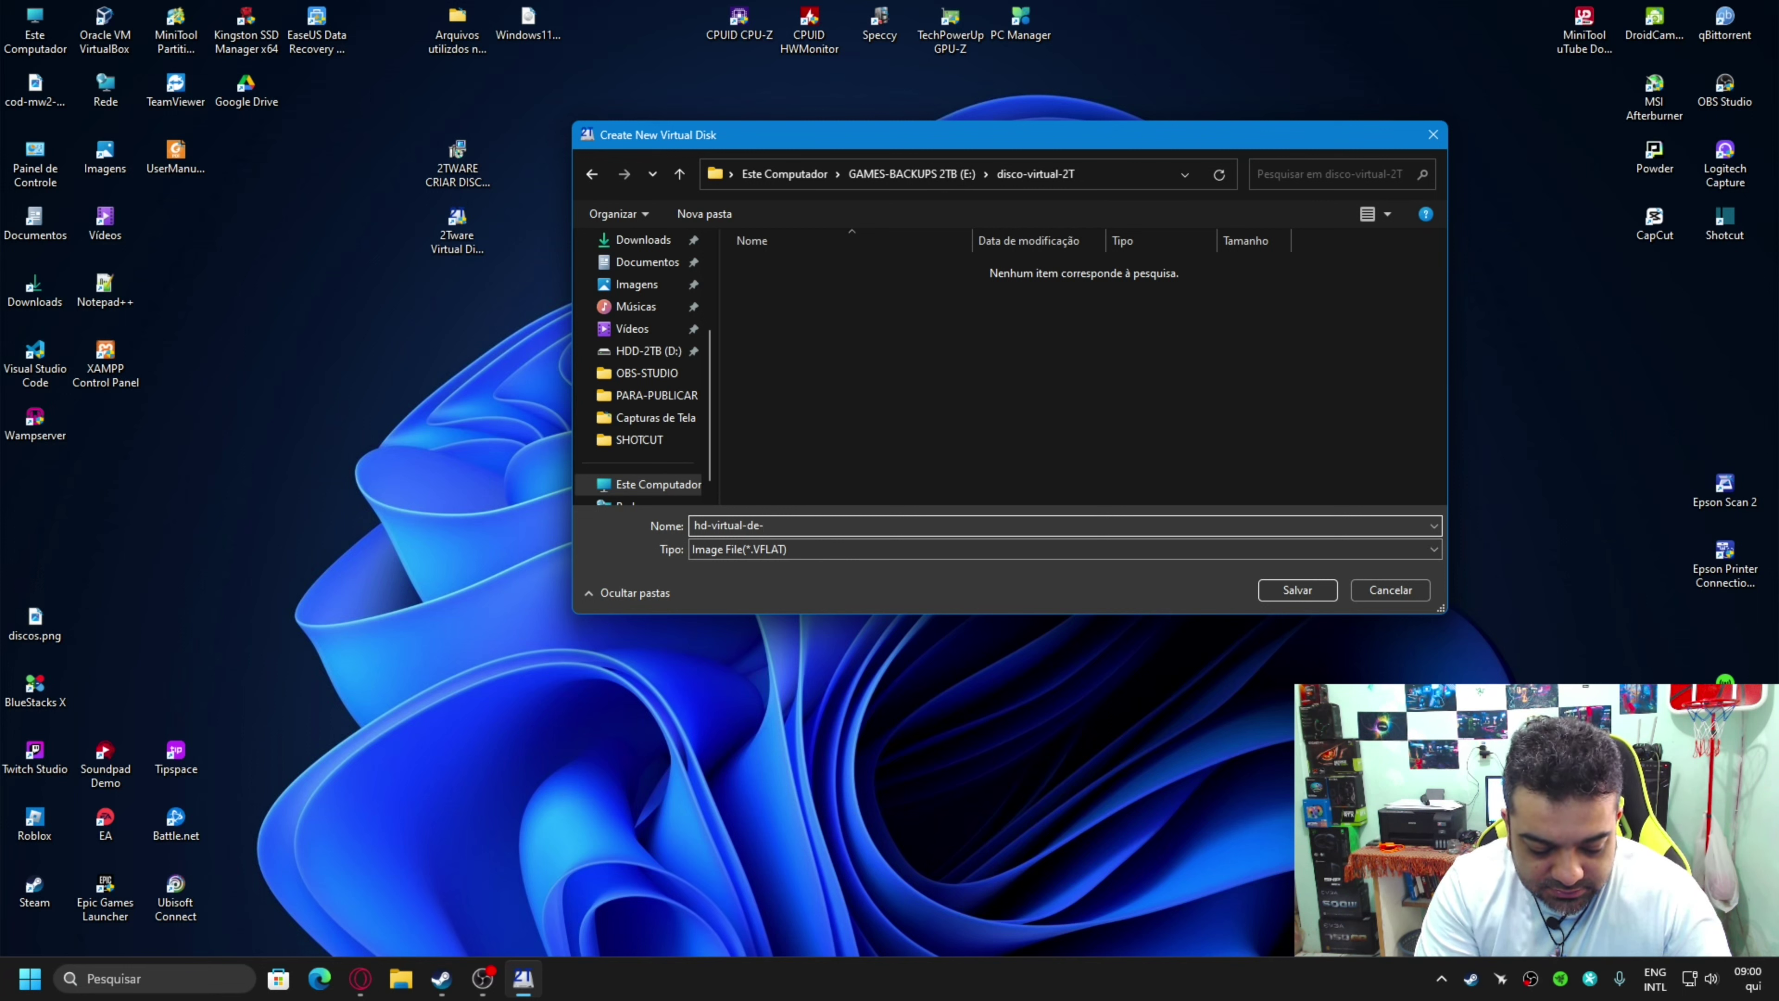
{"action": "type", "text": "2TB"}
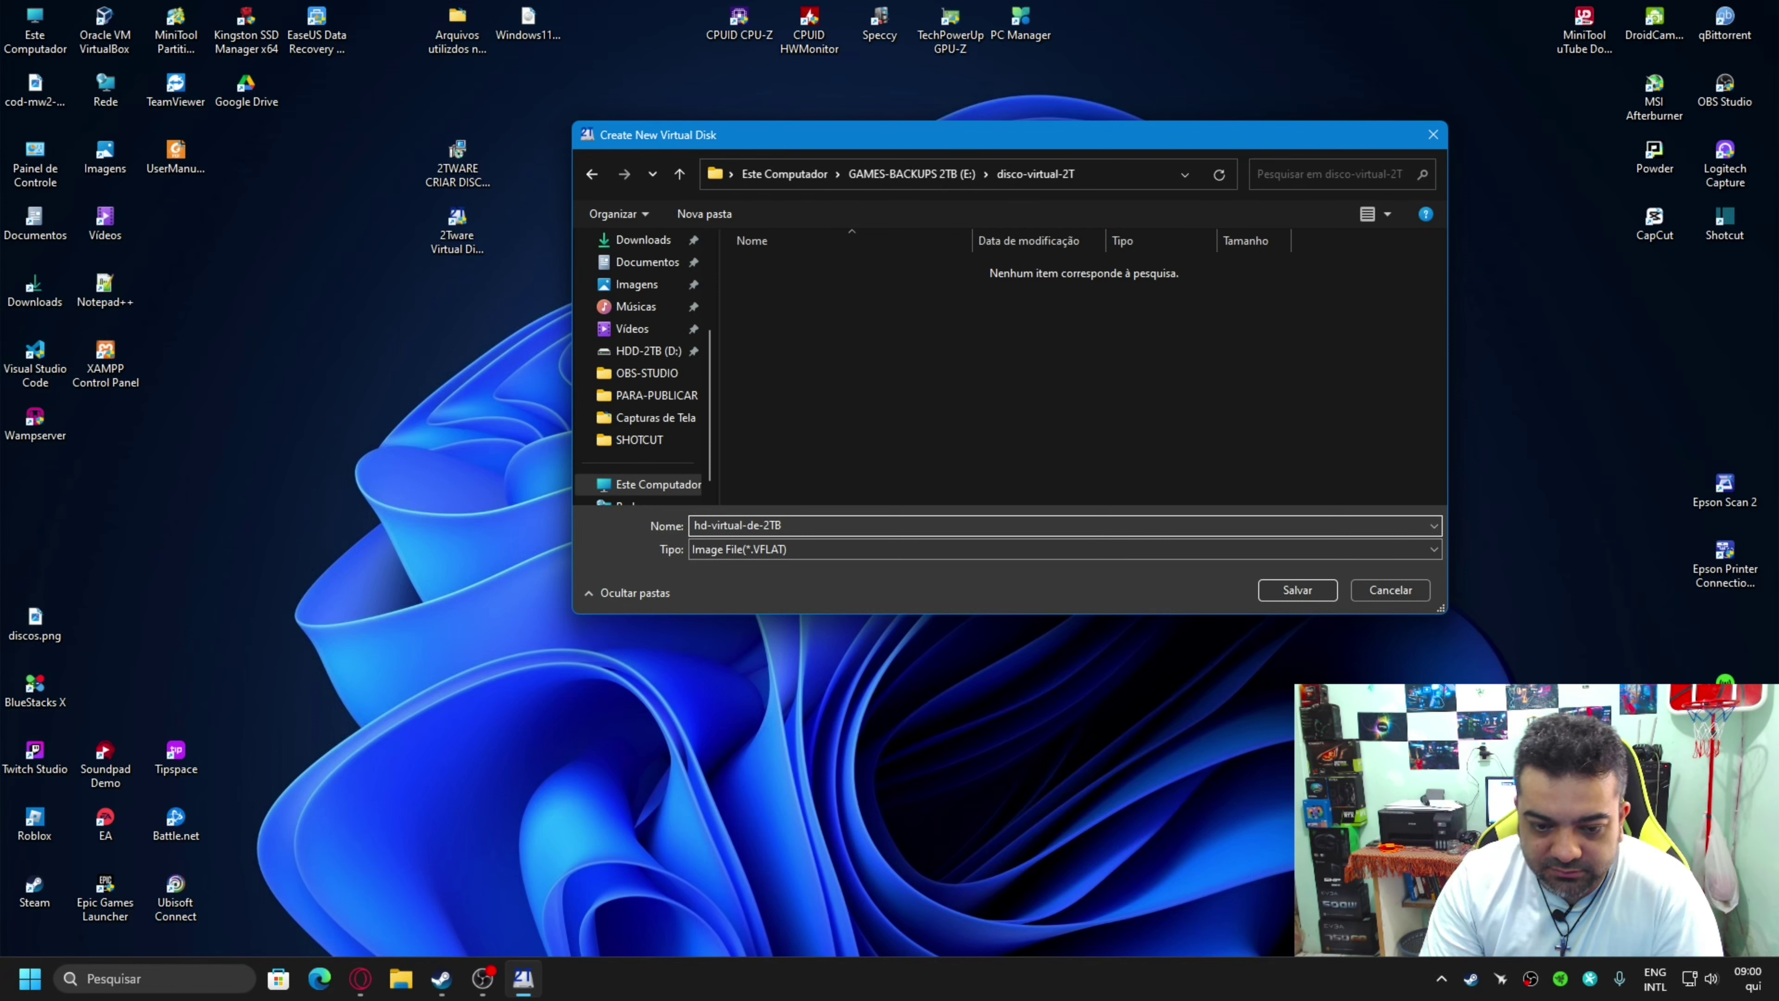
{"action": "left_click", "coordinate": [1296, 589]}
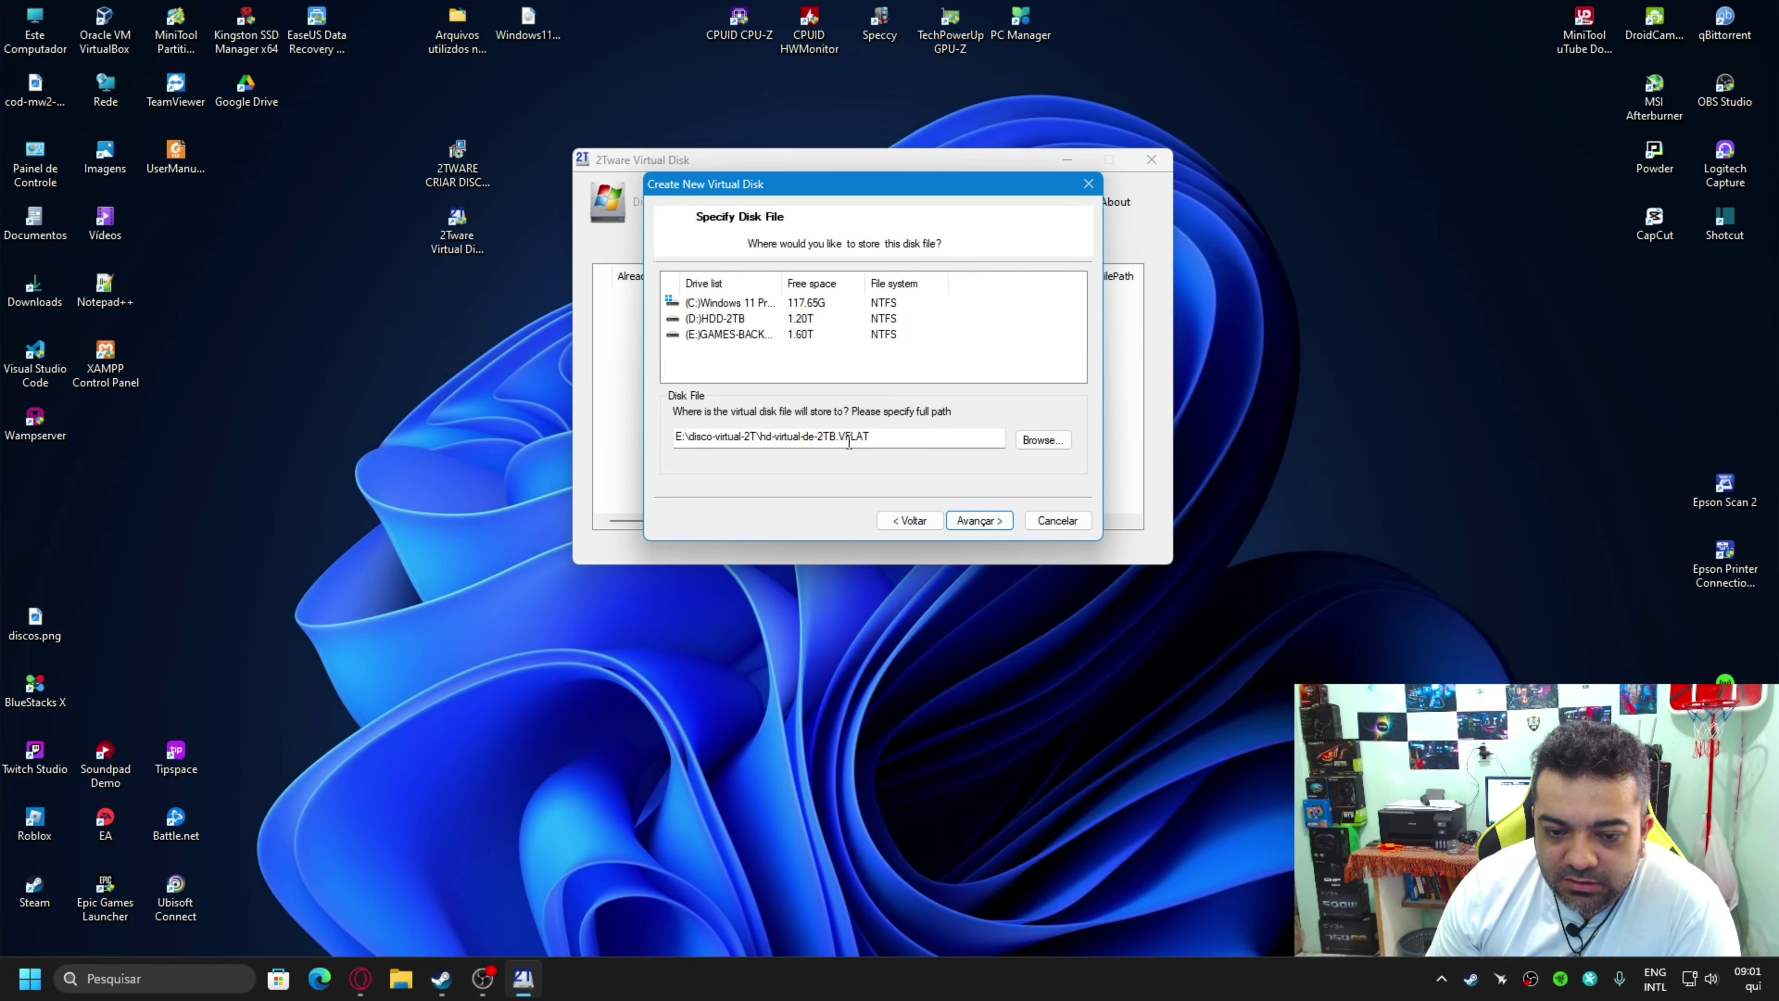
{"action": "left_click", "coordinate": [987, 517]}
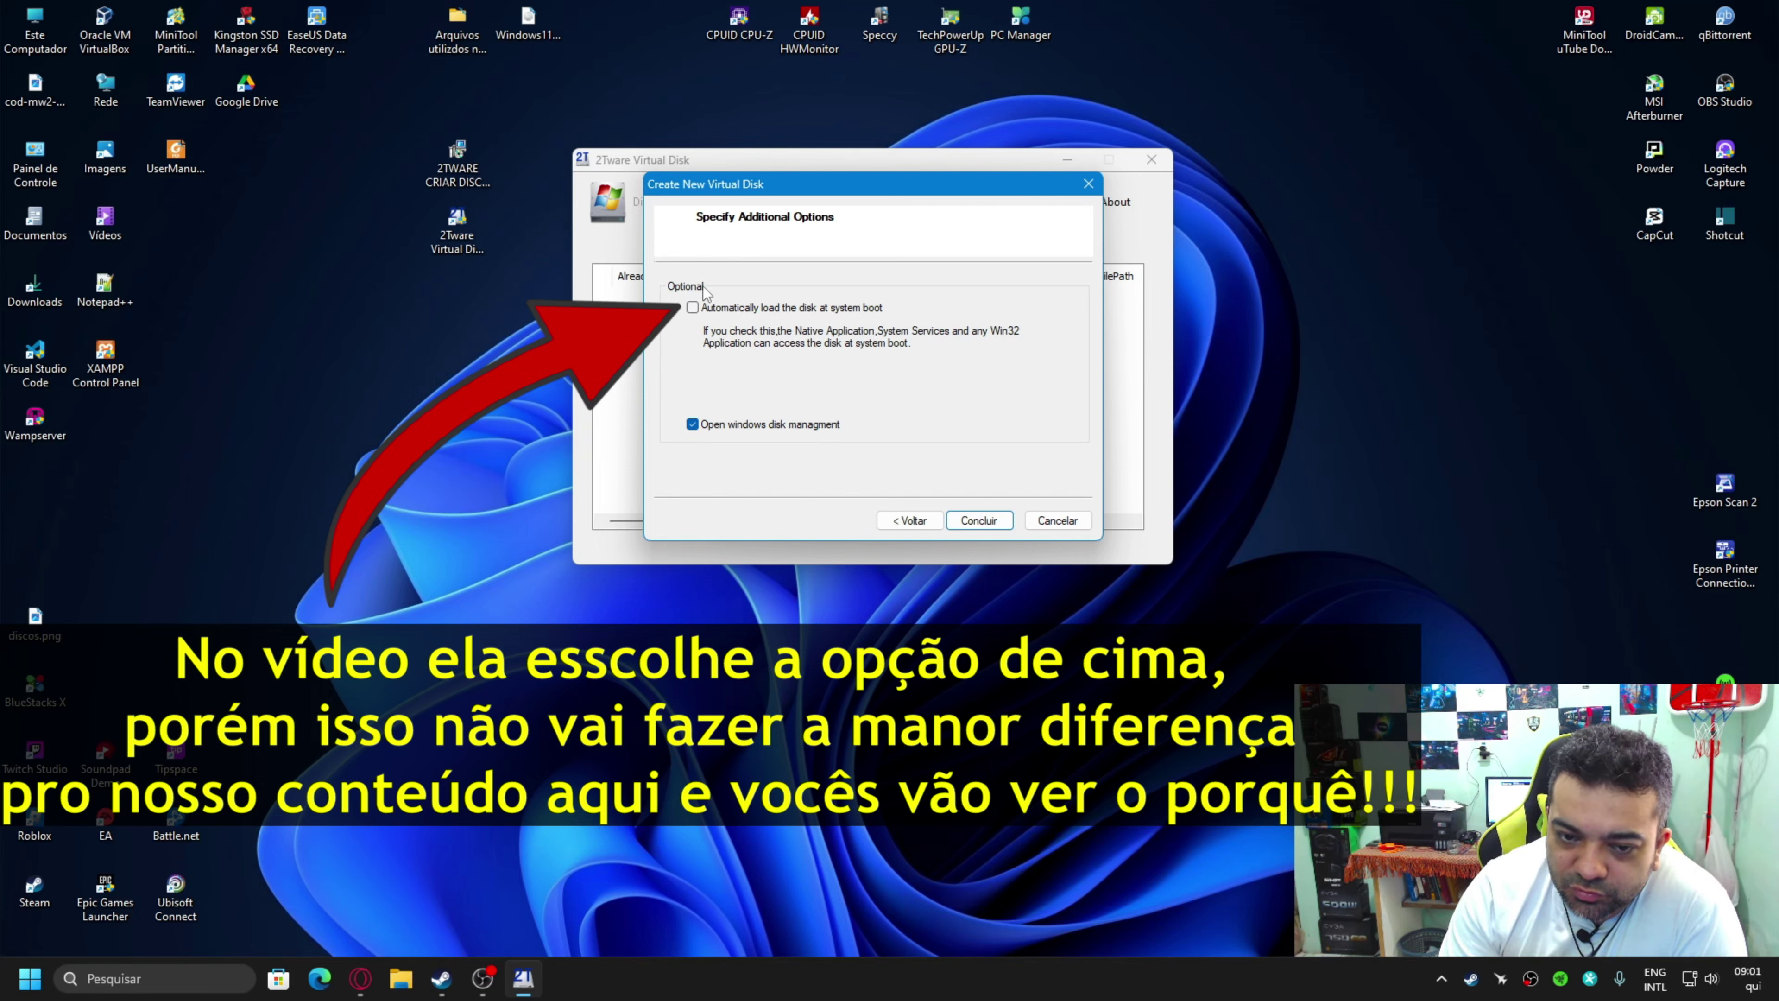
Try automatic loading at system boot, turn it off again, and finish creating the disk with Windows disk management set to open.
{"action": "left_click", "coordinate": [692, 307]}
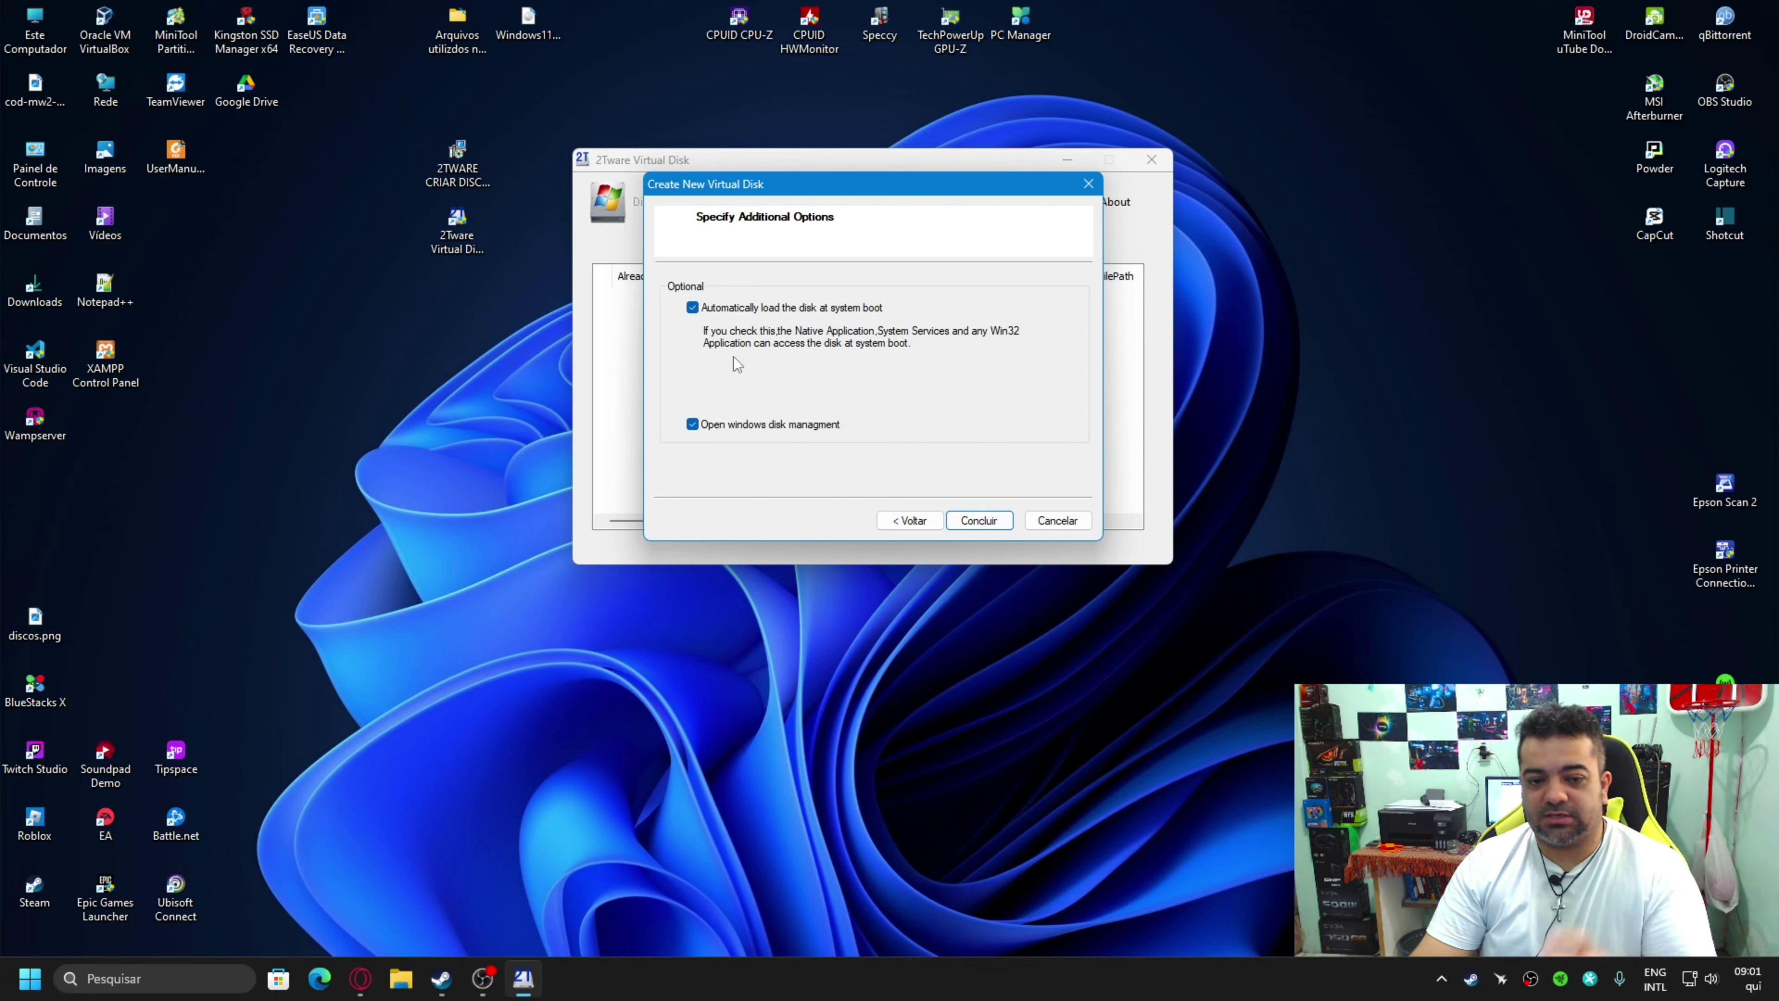
{"action": "left_click", "coordinate": [692, 309]}
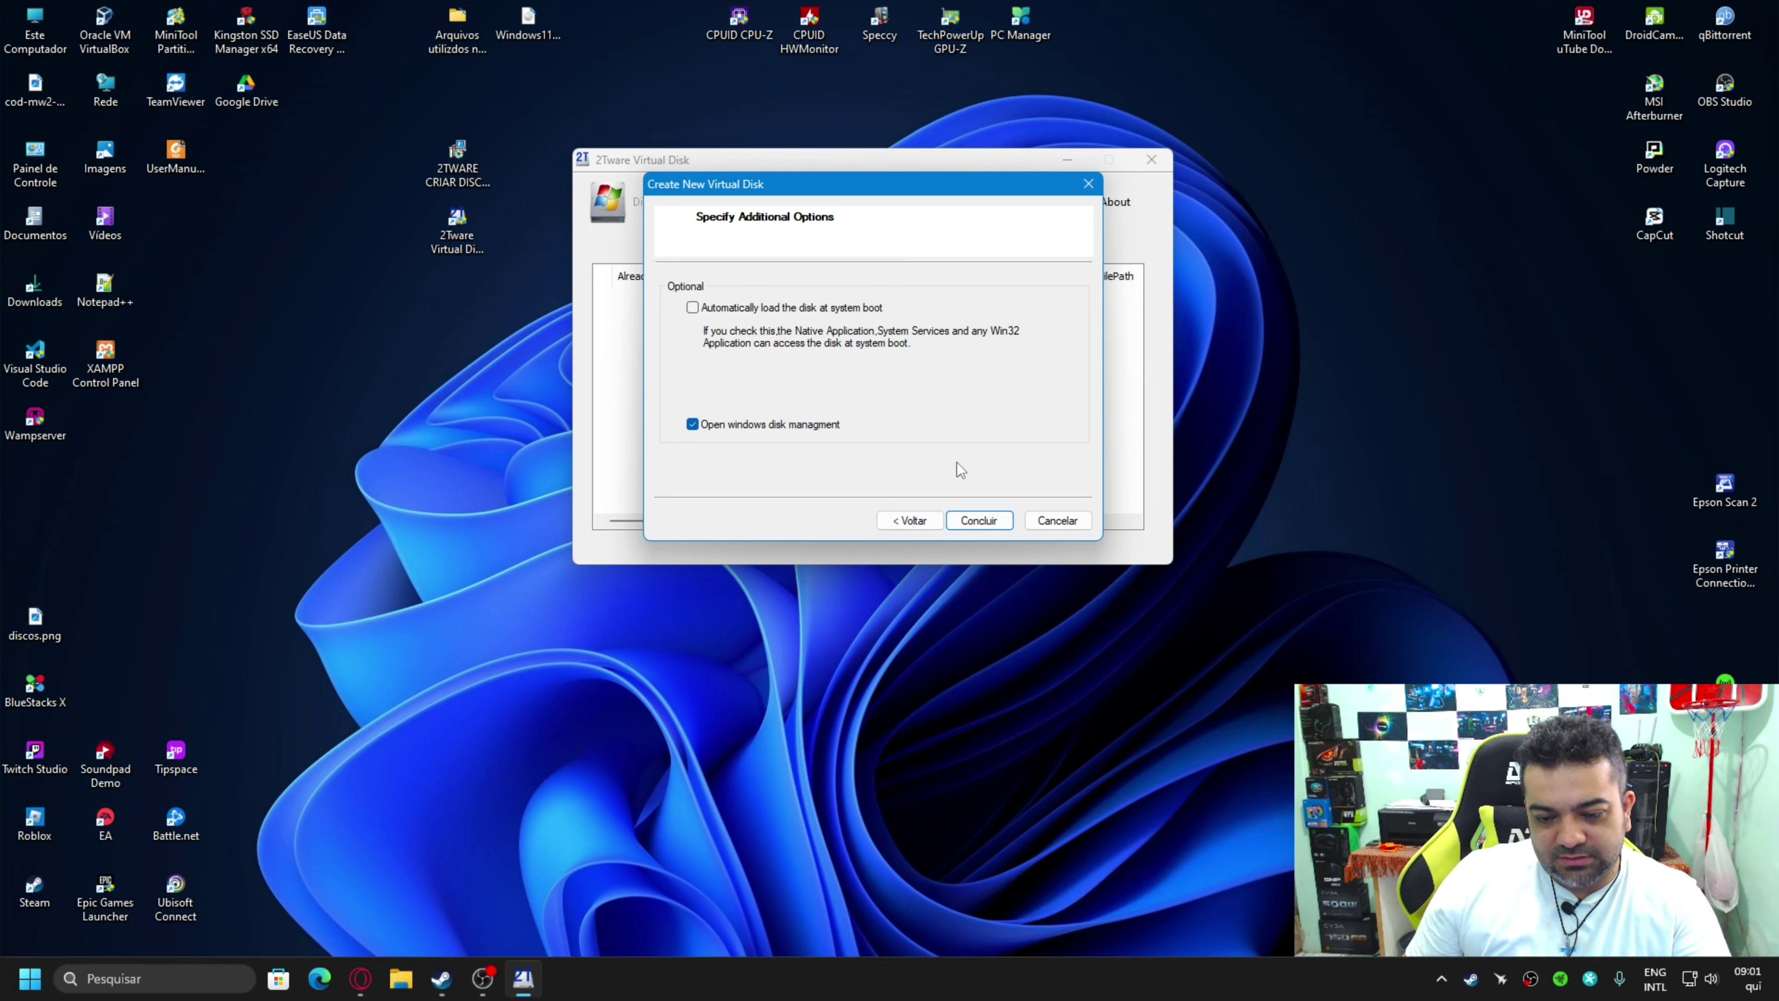
{"action": "left_click", "coordinate": [978, 519]}
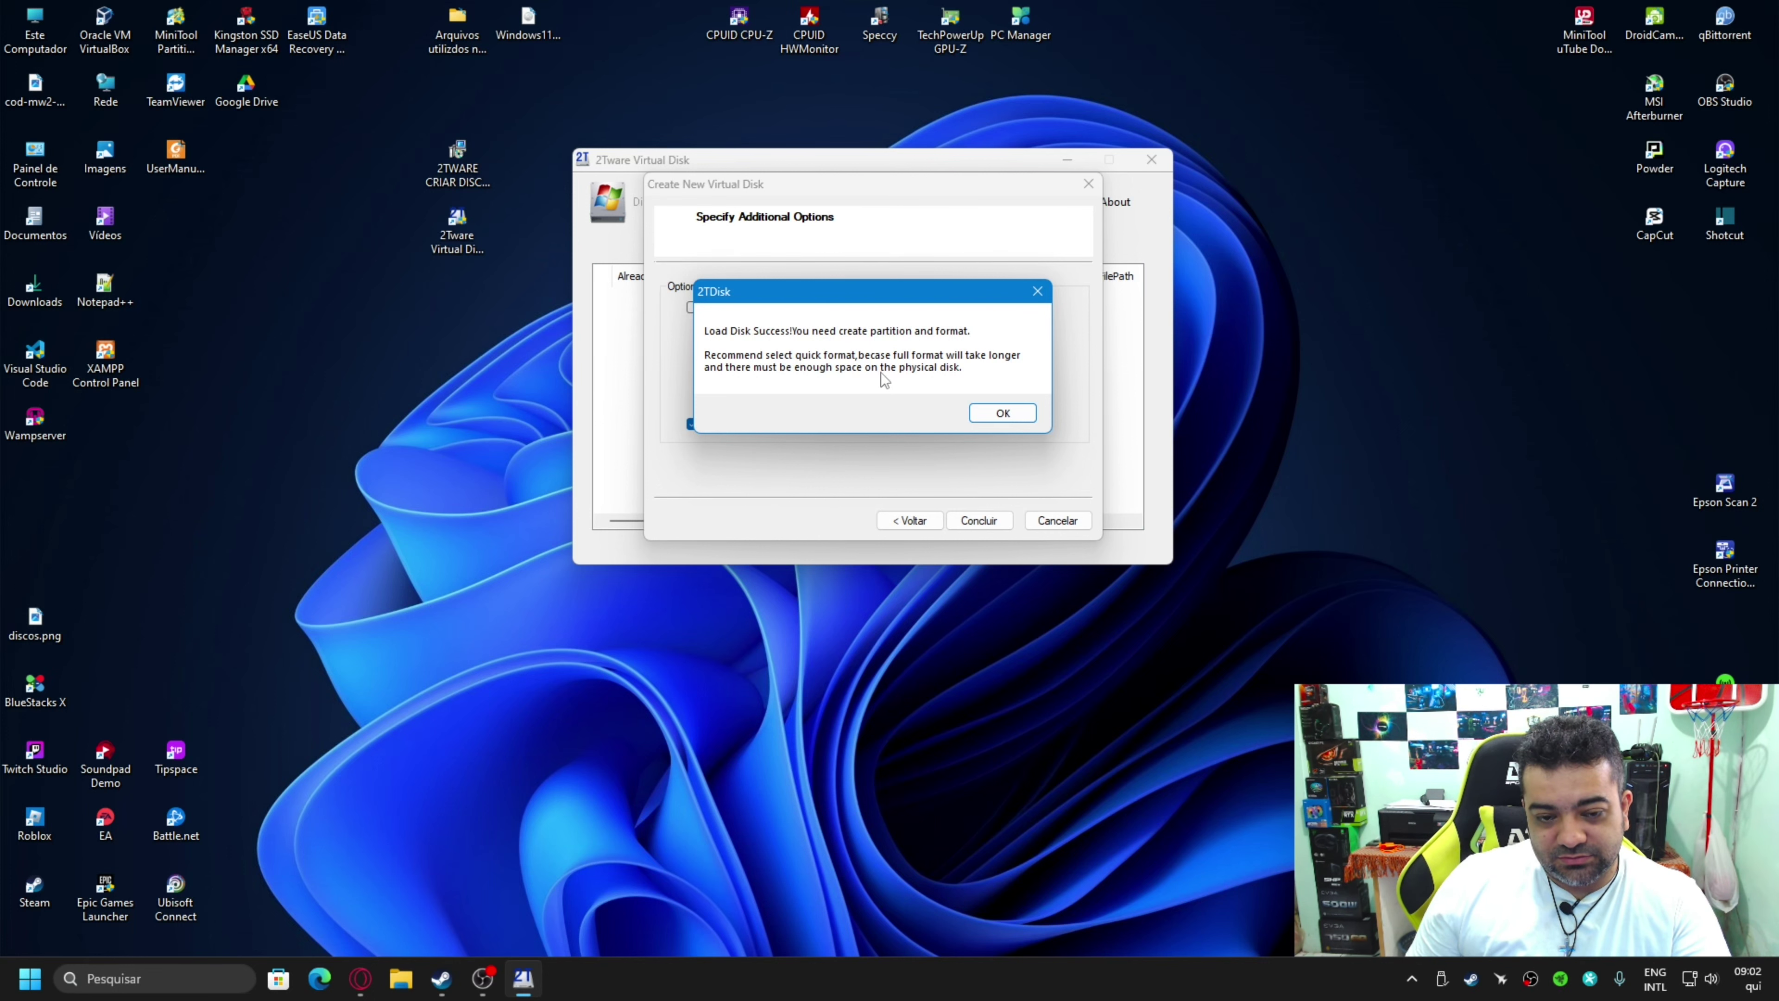
{"action": "left_click", "coordinate": [1013, 420]}
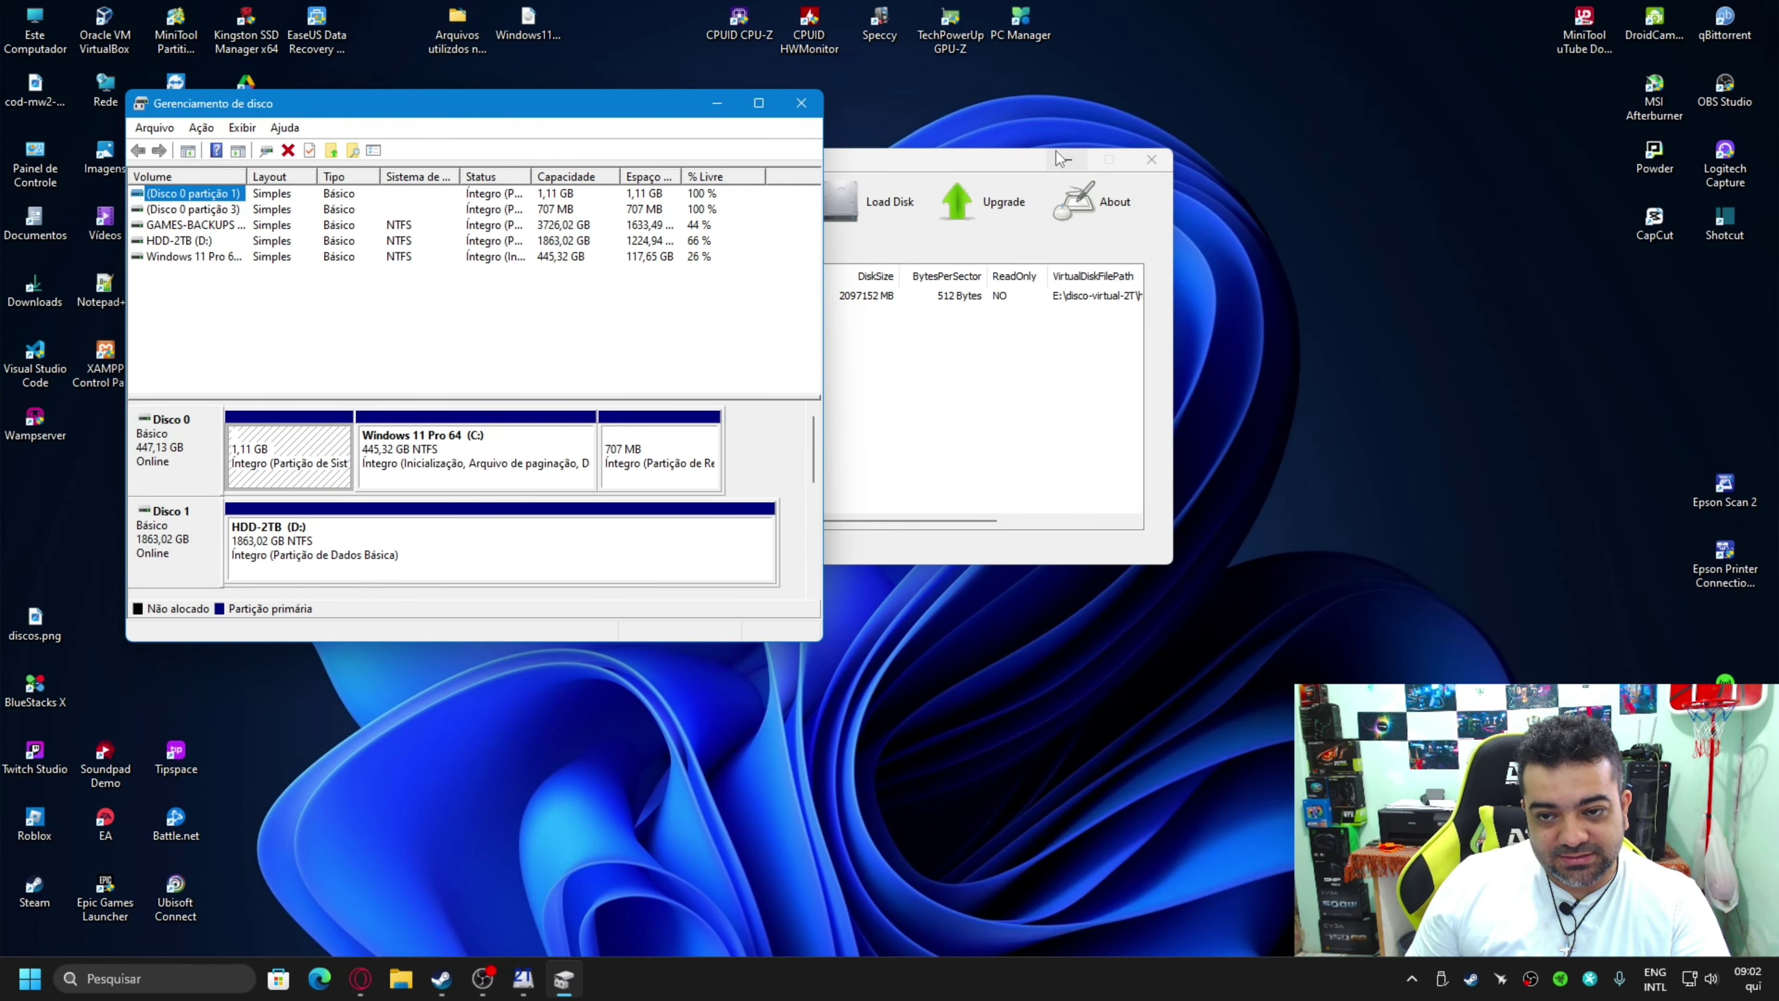
Place the 2Tware and Gerenciamento de disco windows side by side, and enlarge the latter downward to show all the disks.
{"action": "left_click", "coordinate": [995, 163]}
{"action": "left_click_drag", "start_coordinate": [998, 167], "coordinate": [1432, 83]}
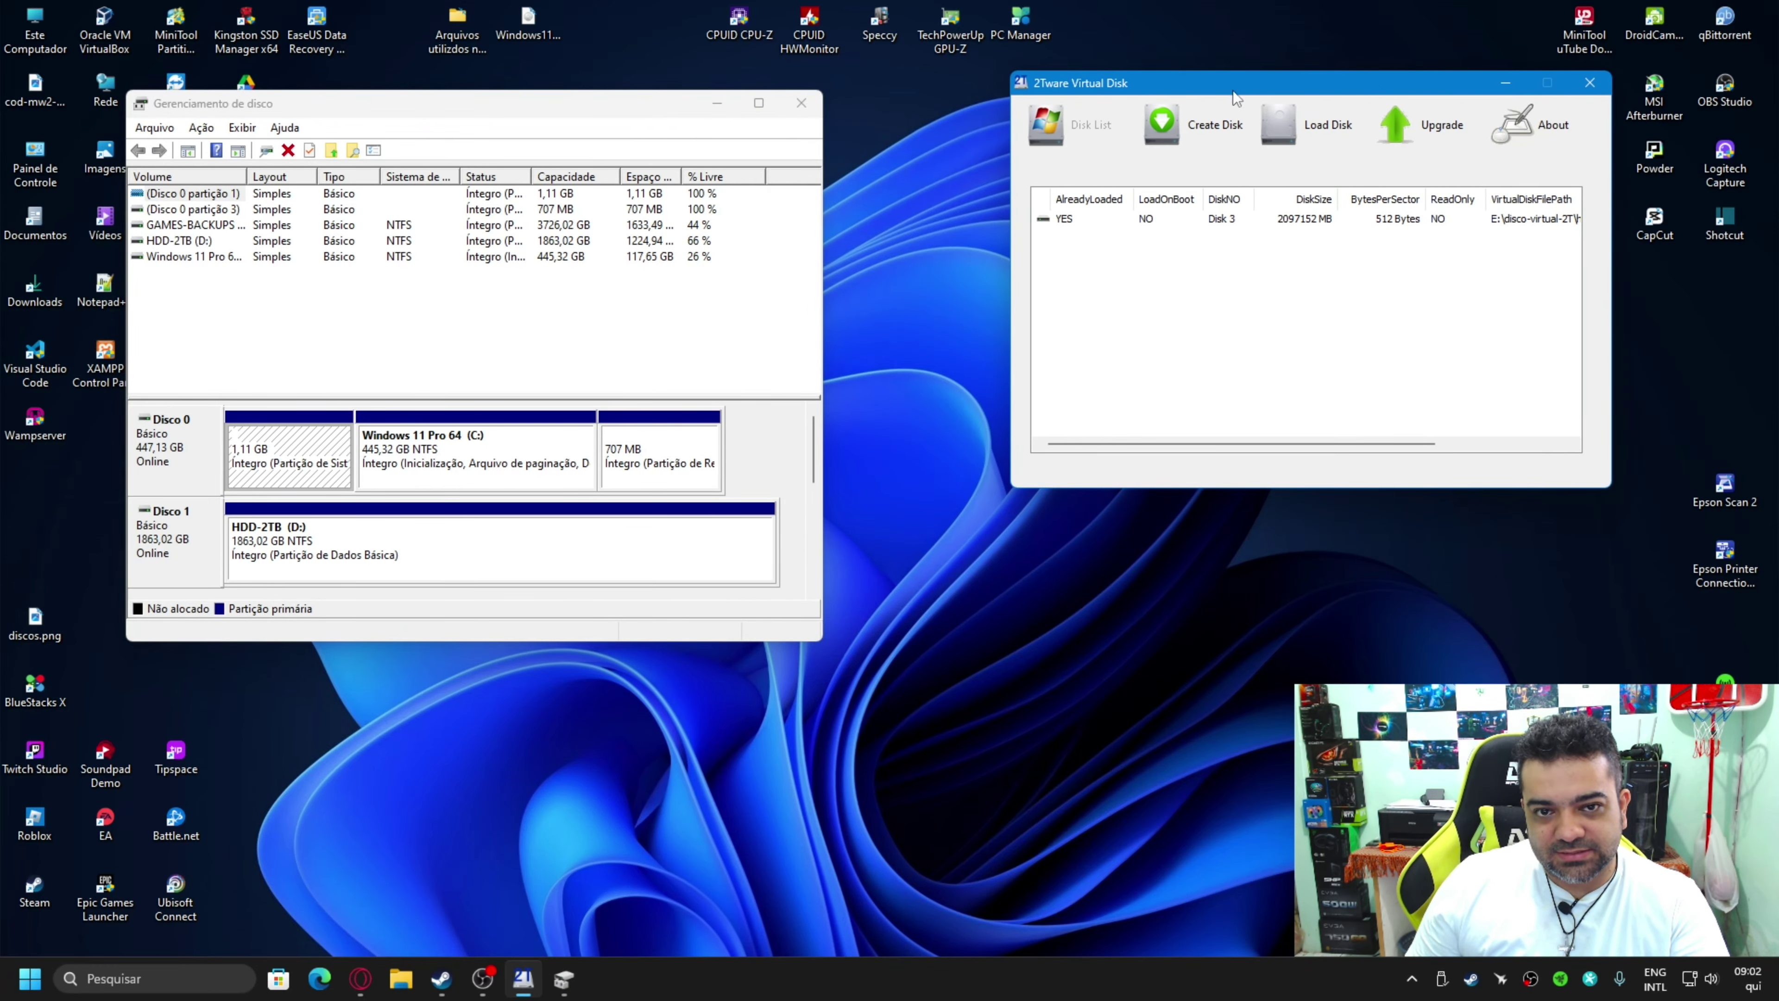
{"action": "left_click_drag", "start_coordinate": [606, 109], "coordinate": [786, 88]}
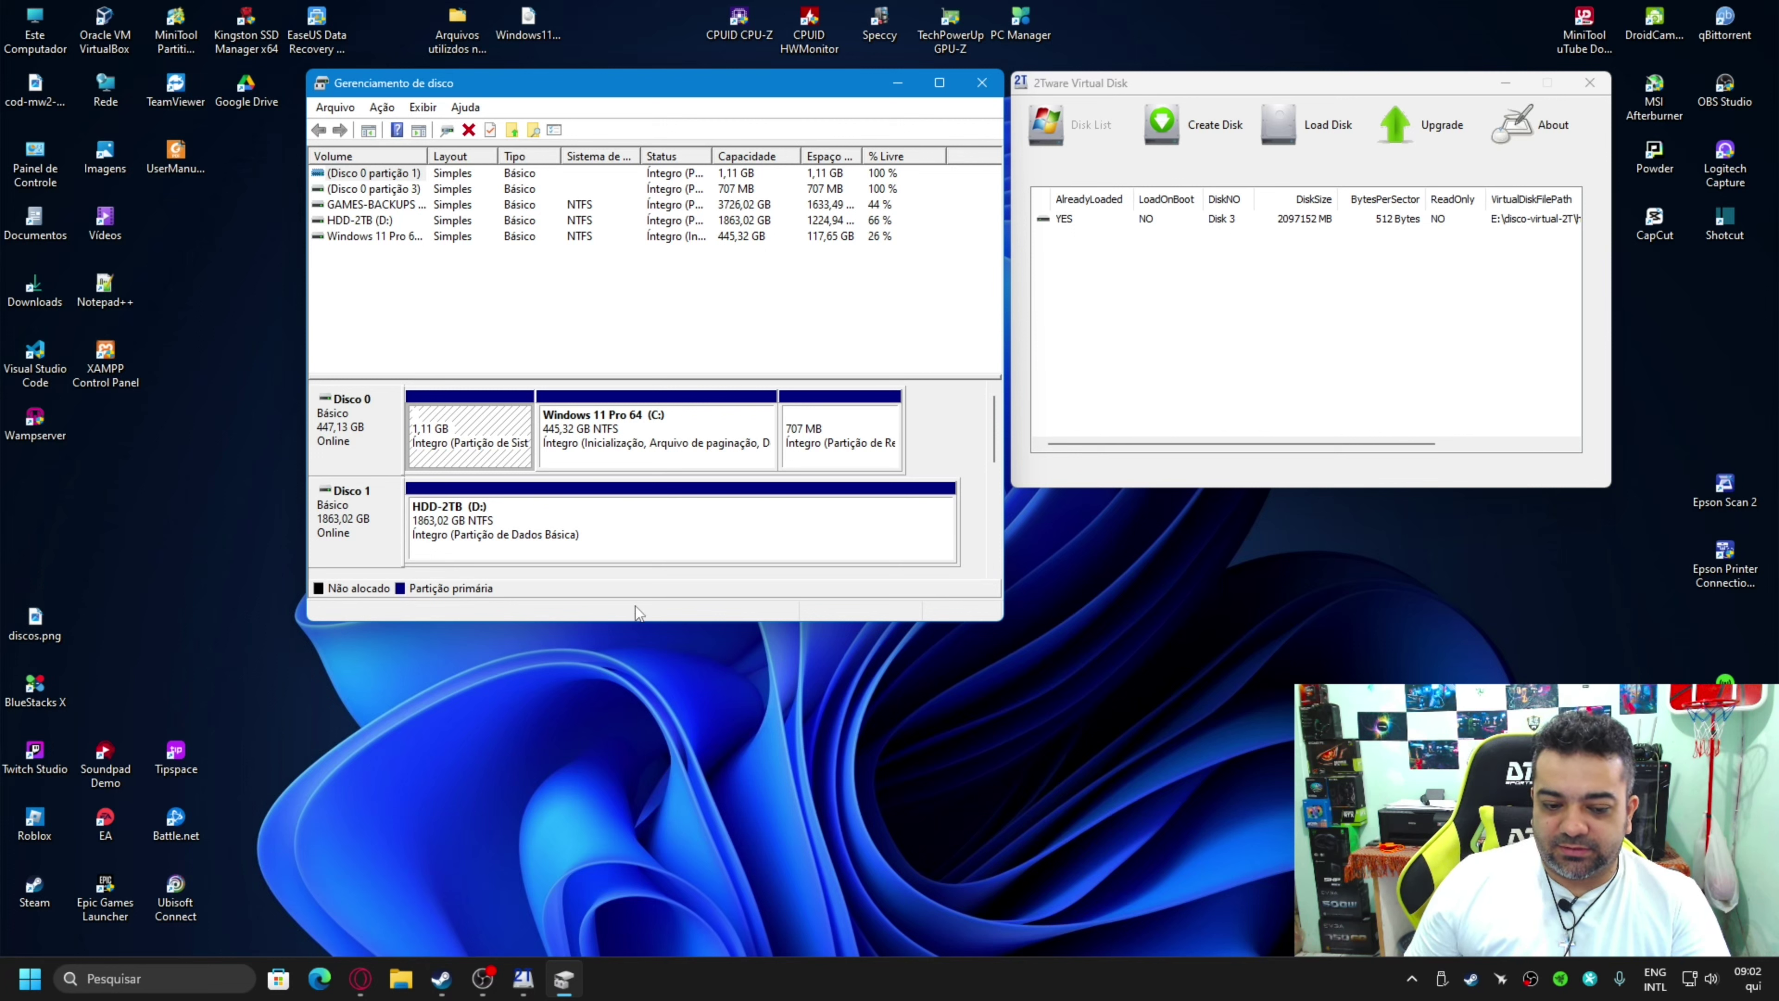
{"action": "left_click_drag", "start_coordinate": [629, 620], "coordinate": [609, 856]}
Start a new simple volume on Disco 3's unallocated space, keeping the maximum size and assigning drive letter P.
{"action": "left_click", "coordinate": [464, 724]}
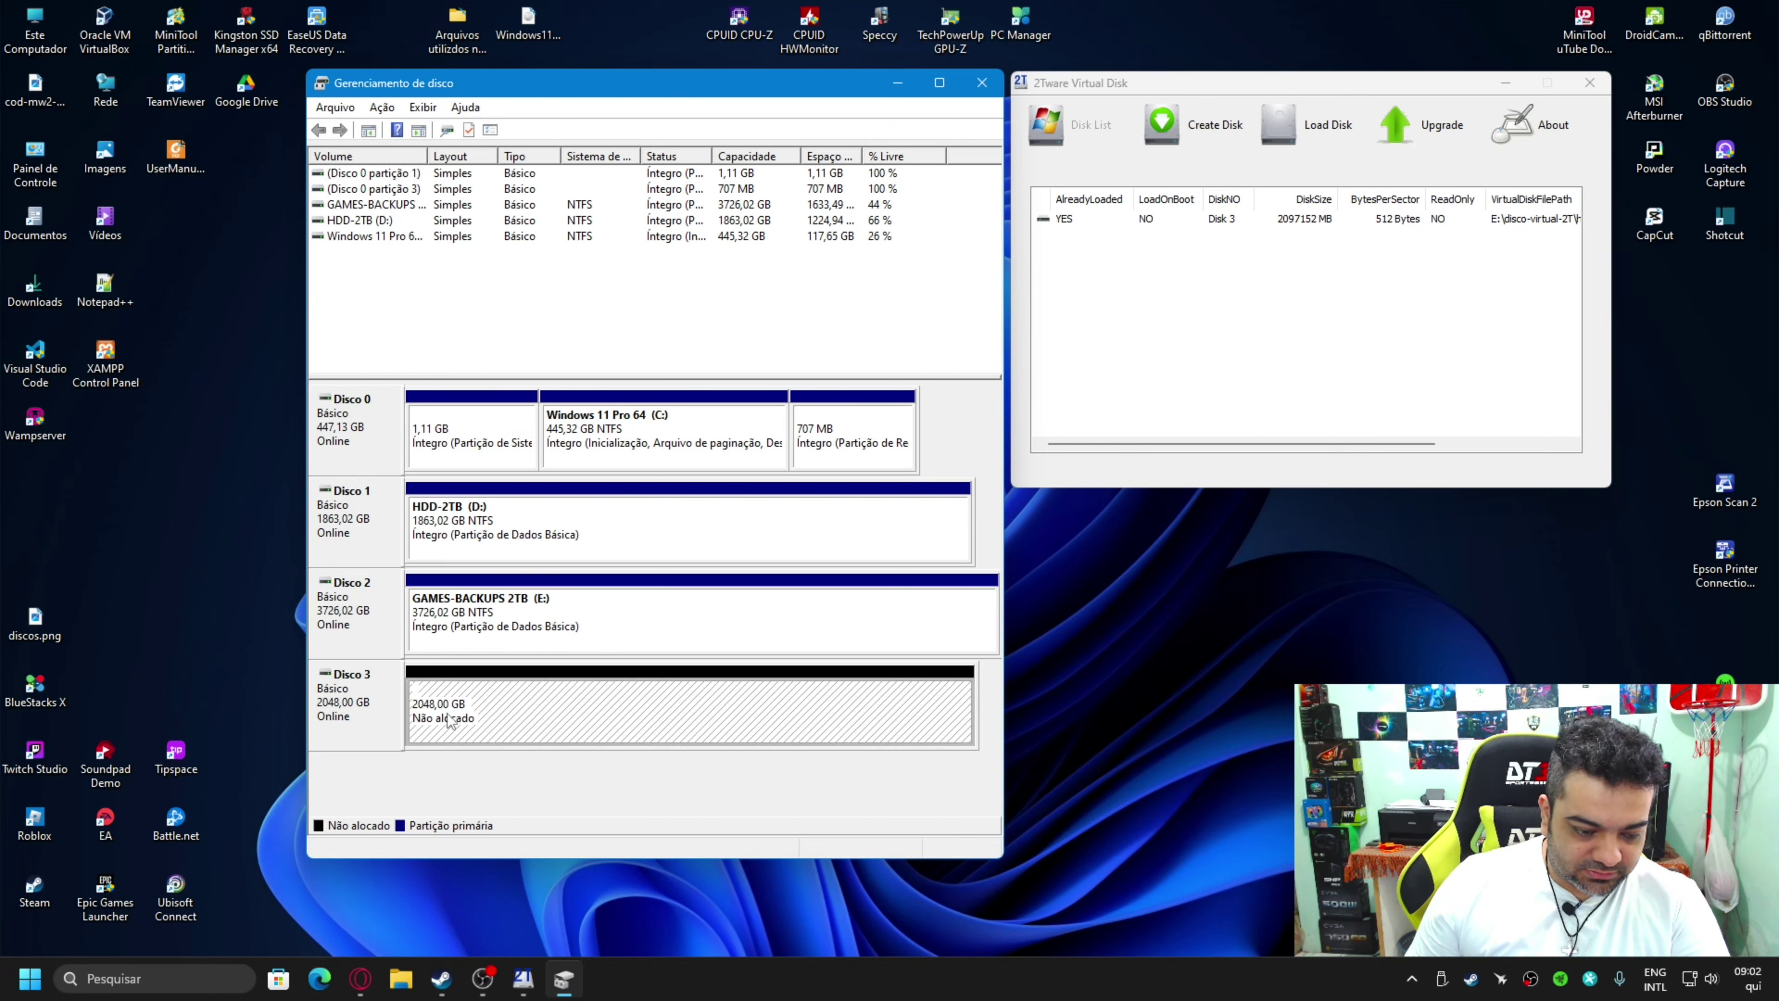
{"action": "right_click", "coordinate": [484, 702]}
{"action": "left_click", "coordinate": [553, 715]}
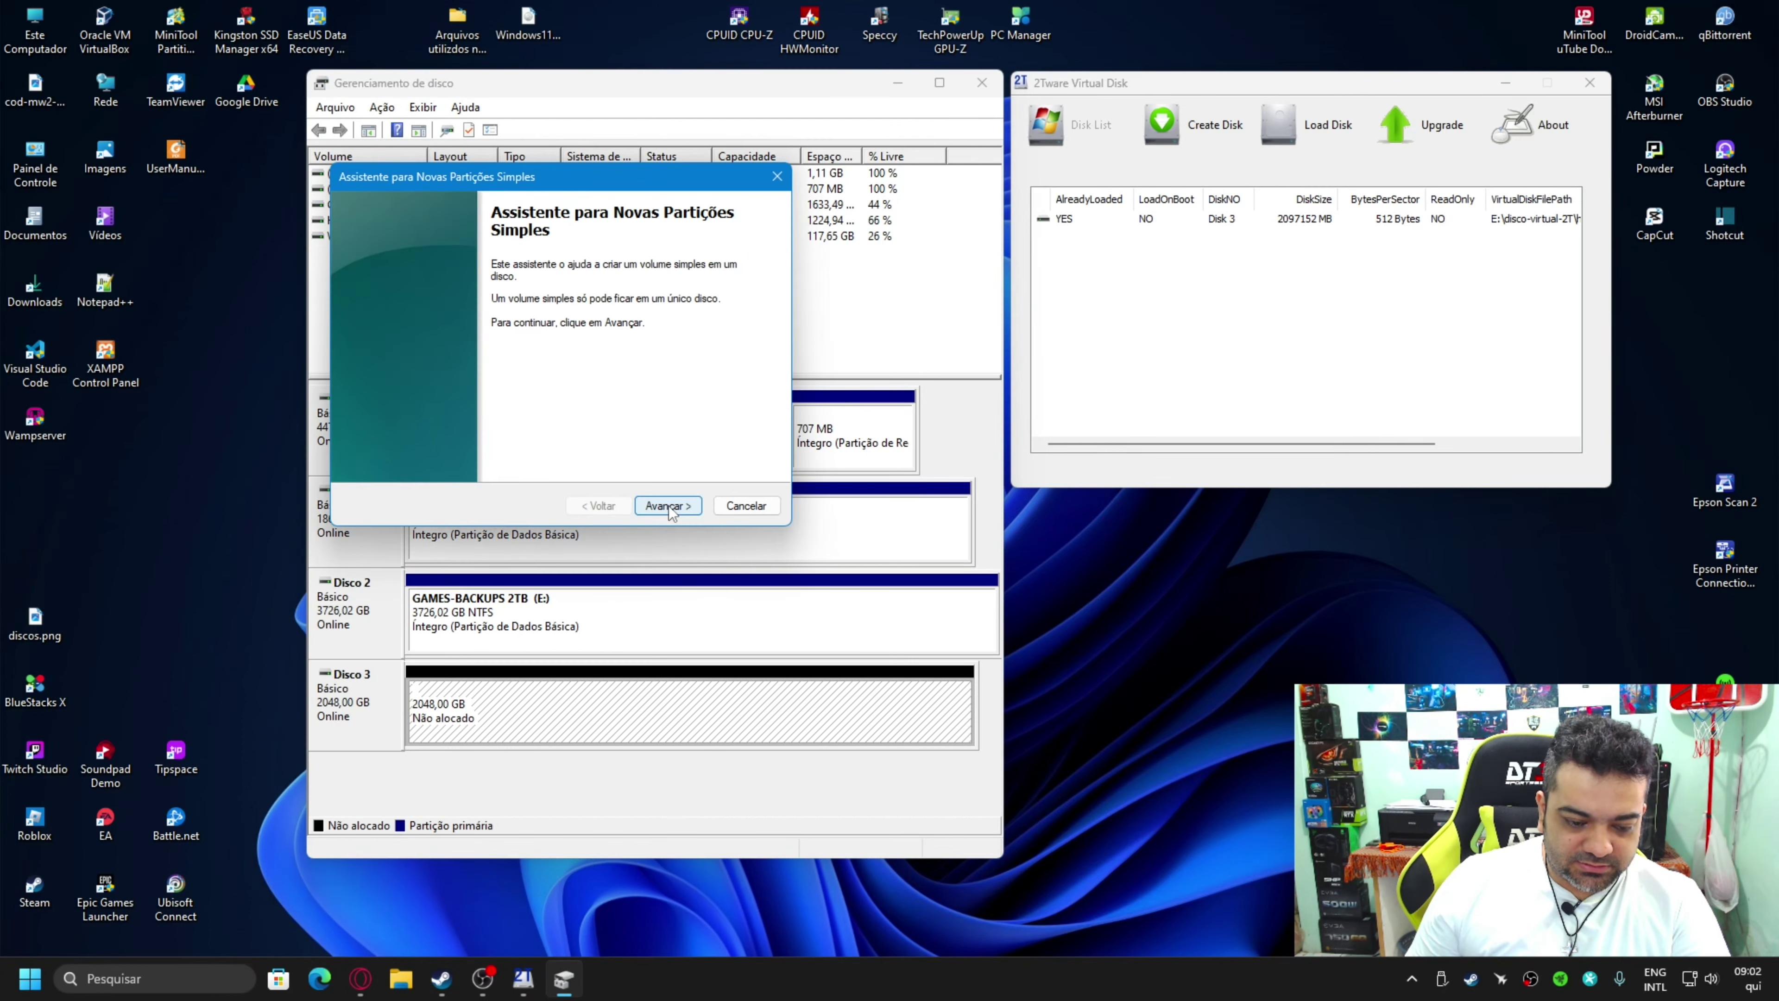
{"action": "left_click", "coordinate": [655, 503]}
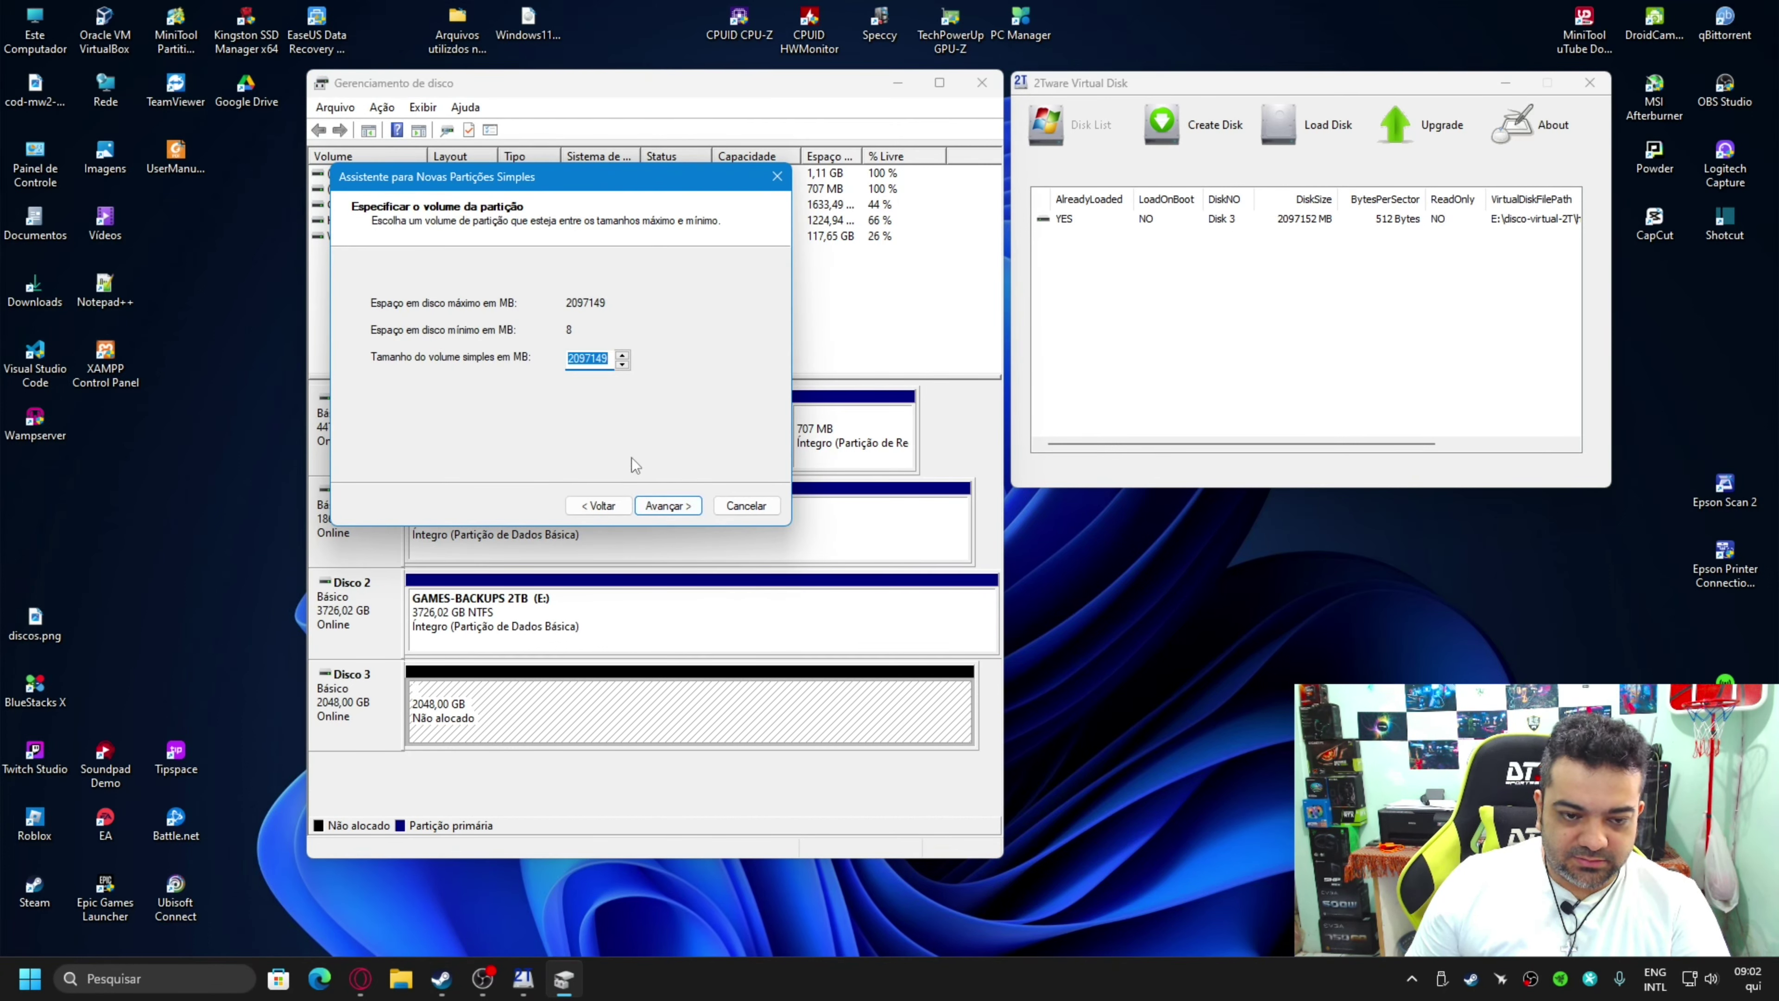
{"action": "left_click", "coordinate": [661, 508]}
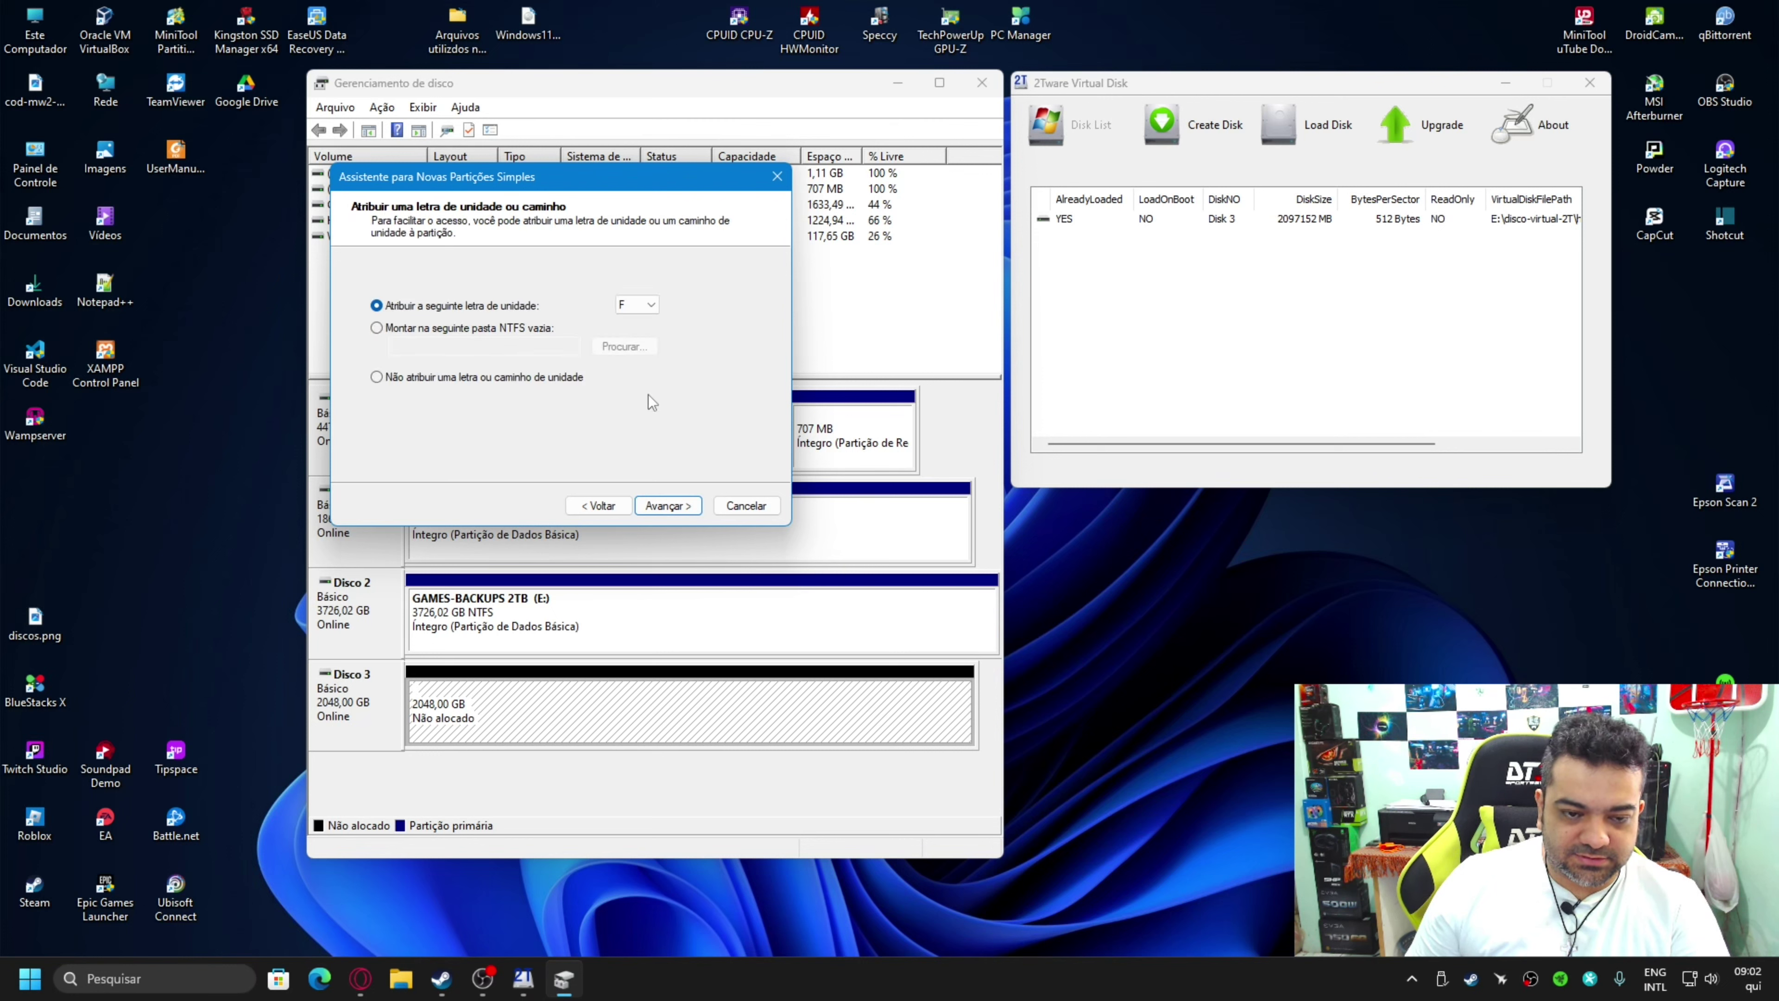
{"action": "left_click", "coordinate": [656, 305]}
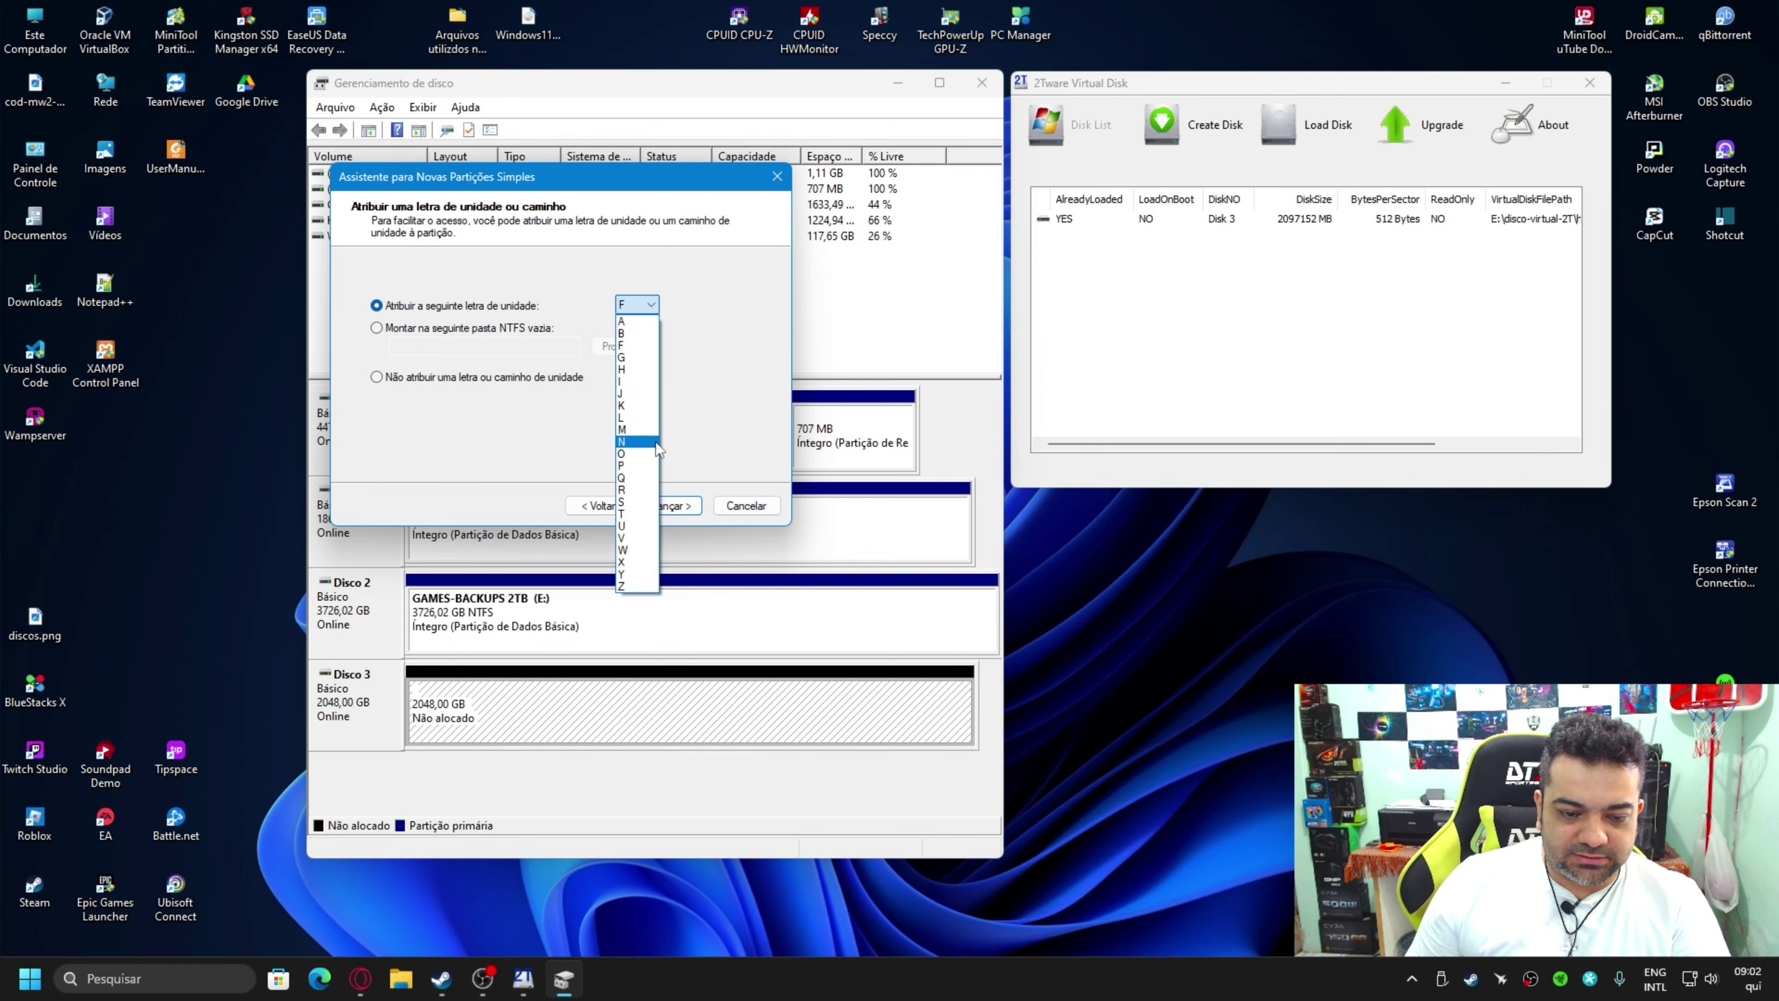
{"action": "left_click", "coordinate": [630, 468]}
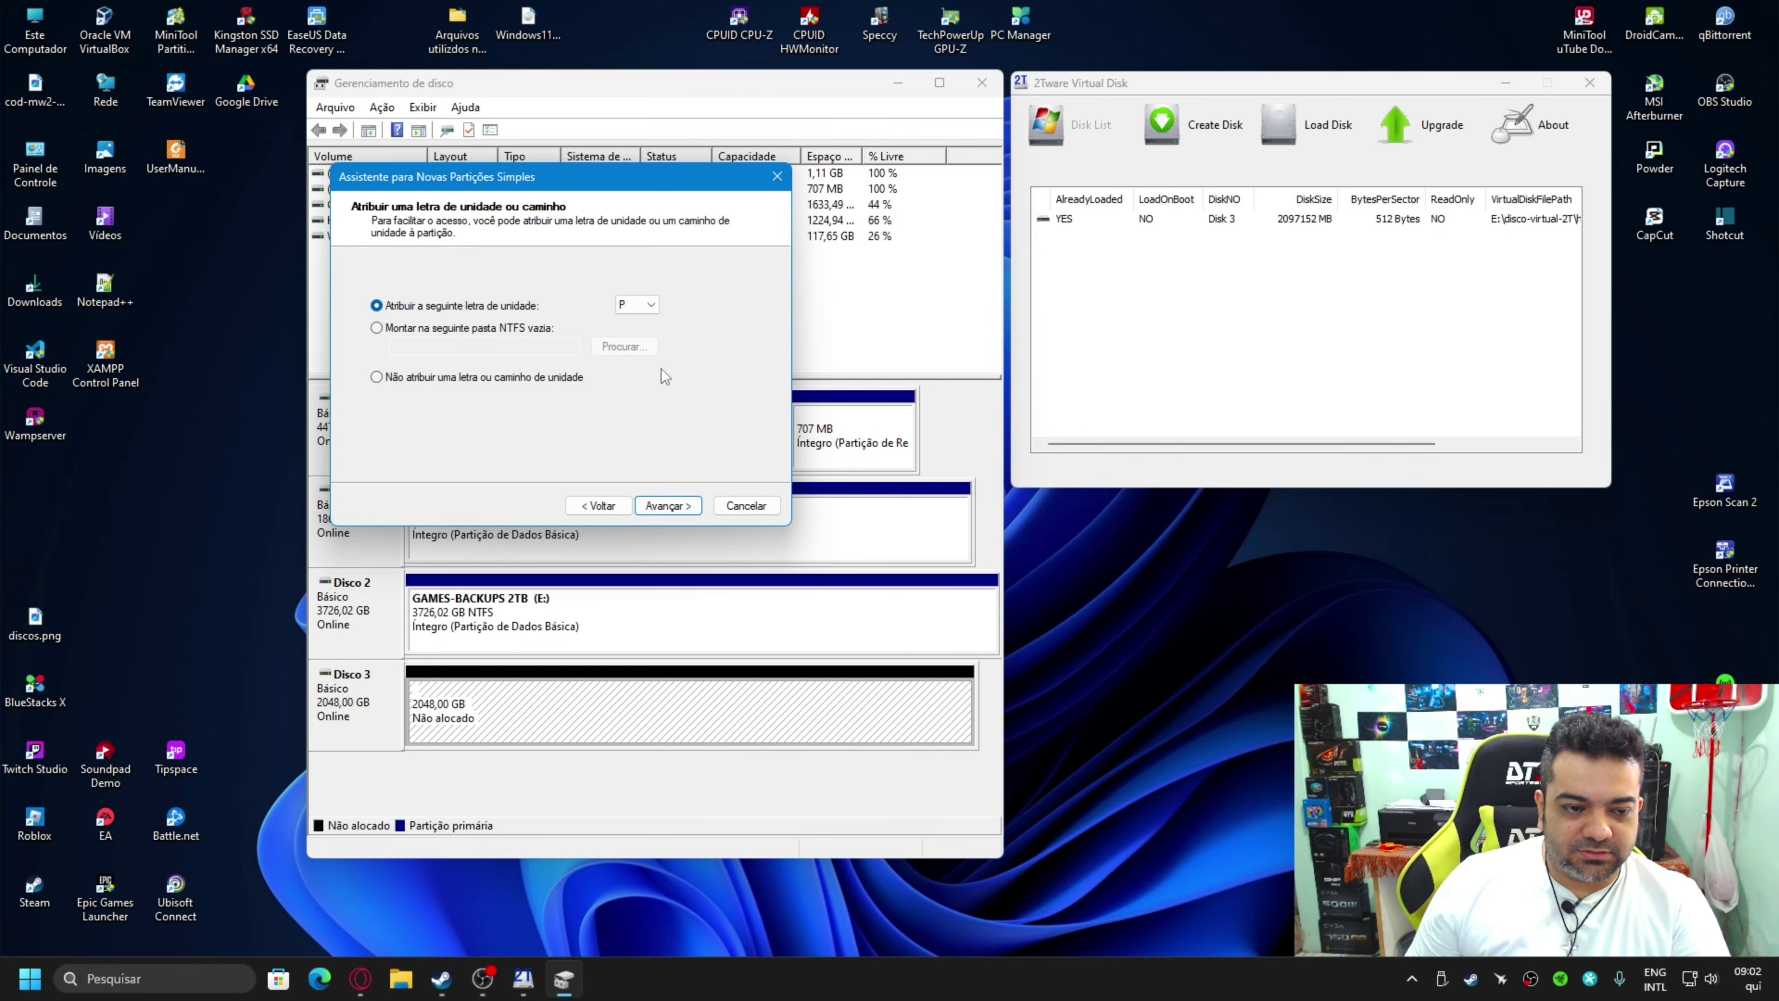
Label the new volume disco-virtual-2t, keep NTFS with default allocation size and quick formatting, and finish creating the partition.
{"action": "left_click", "coordinate": [658, 501]}
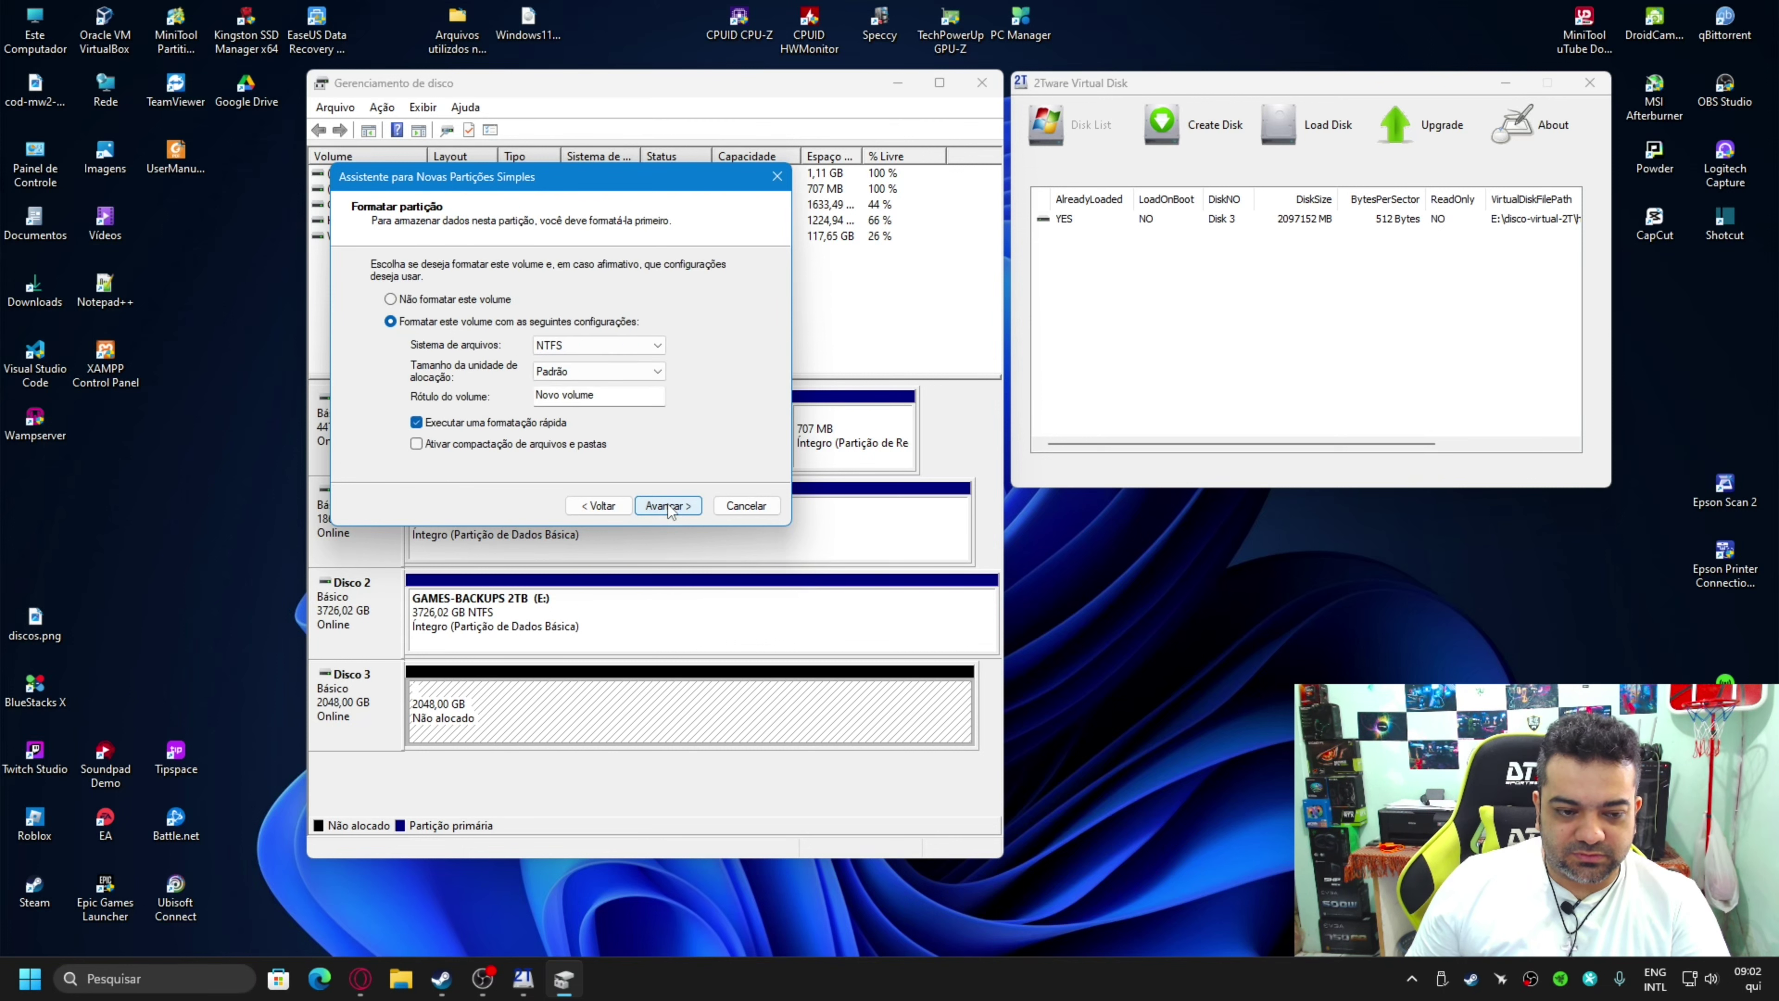
{"action": "left_click", "coordinate": [623, 398]}
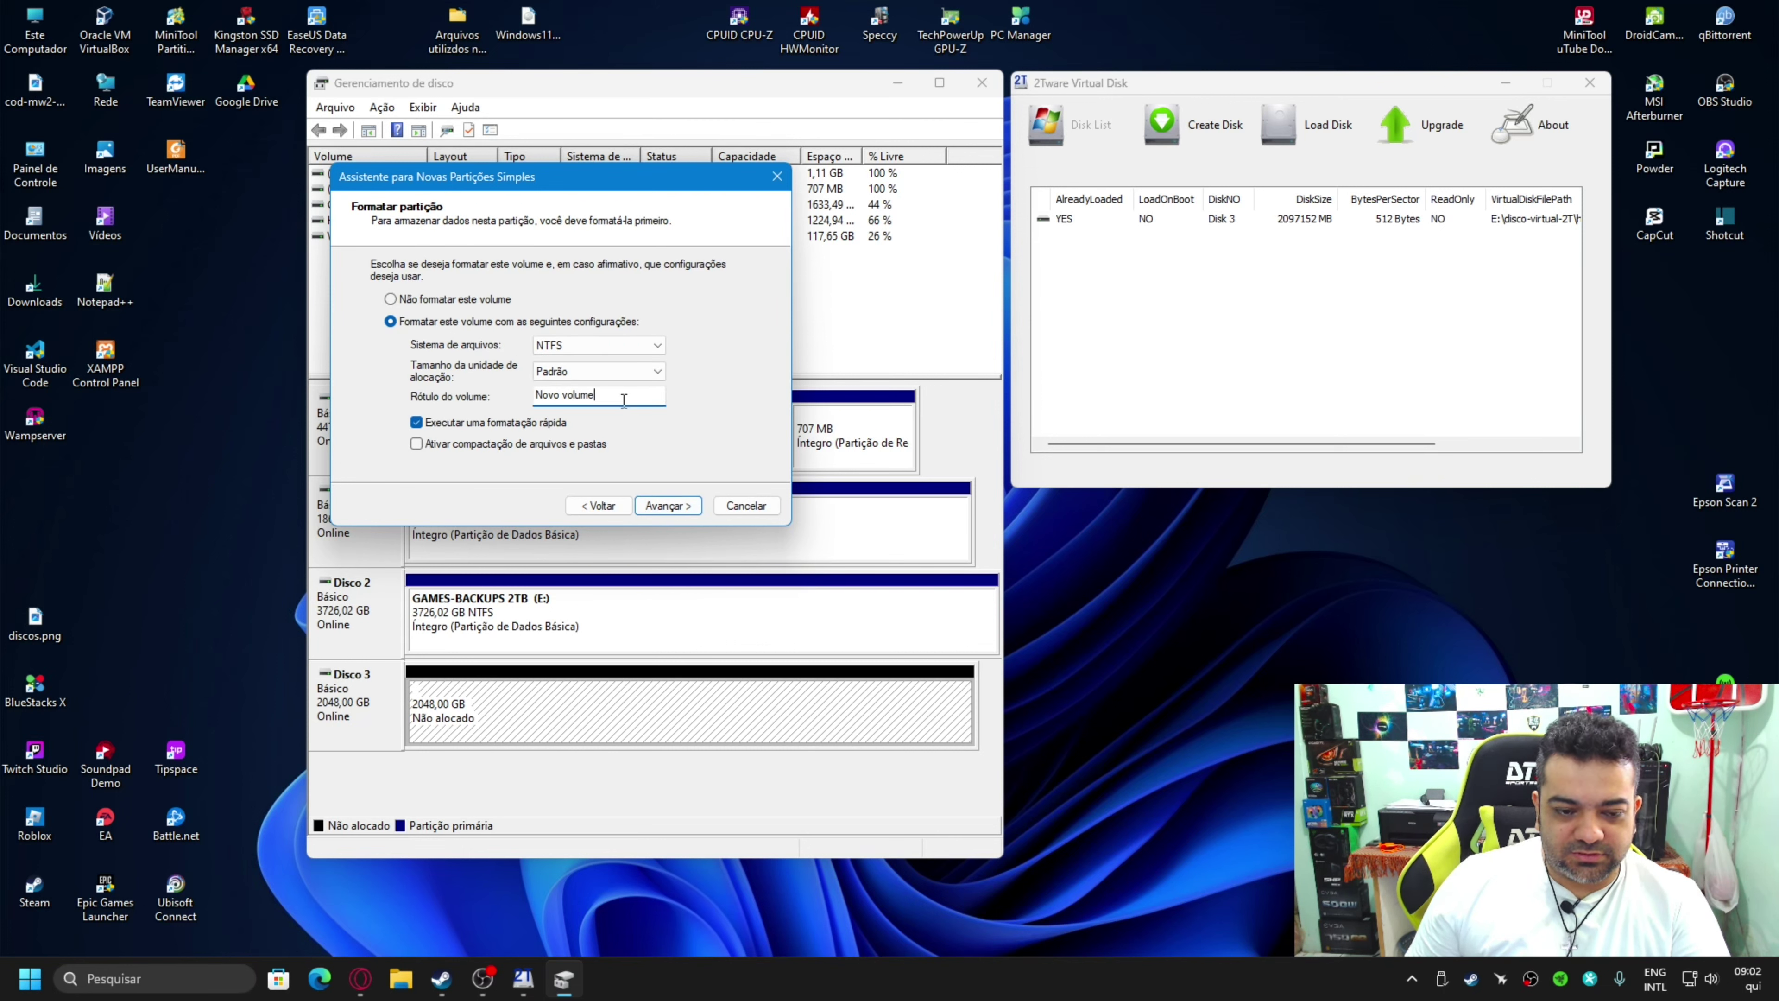
{"action": "key", "text": "BackSpace"}
{"action": "key", "text": "BackSpace"}
{"action": "key", "text": "BackSpace"}
{"action": "key", "text": "BackSpace"}
{"action": "key", "text": "BackSpace"}
{"action": "key", "text": "BackSpace"}
{"action": "key", "text": "BackSpace"}
{"action": "key", "text": "BackSpace"}
{"action": "key", "text": "BackSpace"}
{"action": "key", "text": "BackSpace"}
{"action": "key", "text": "BackSpace"}
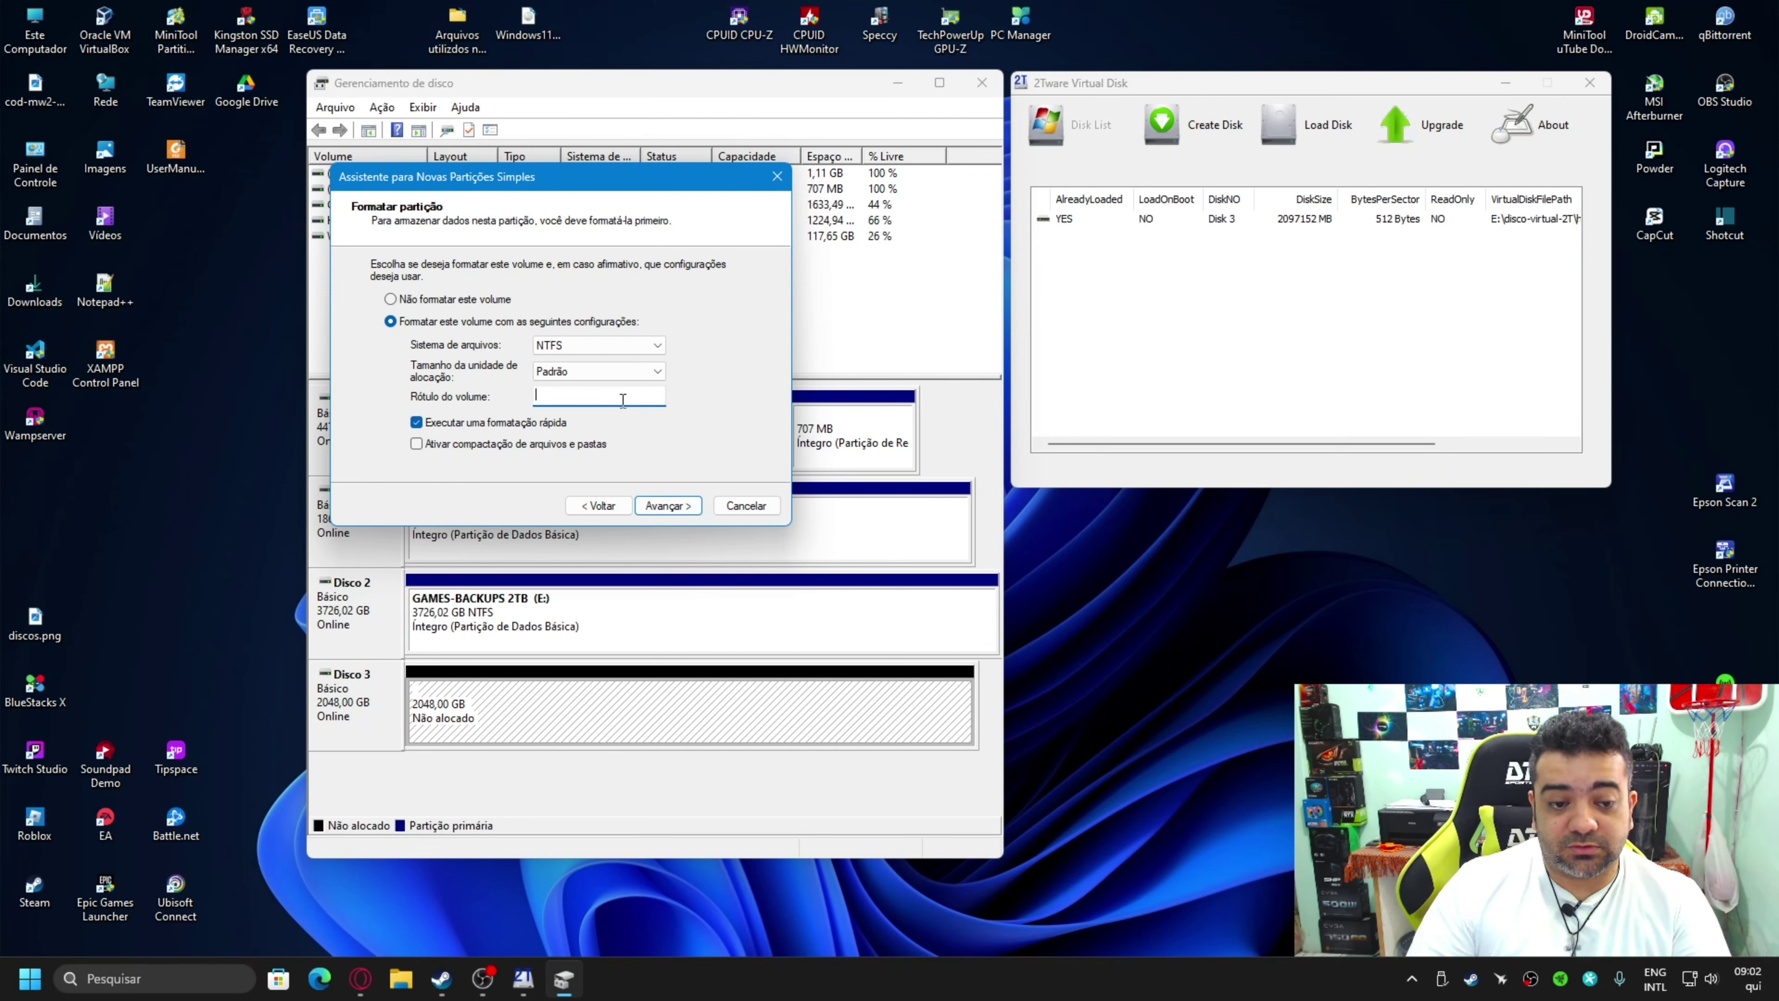
{"action": "type", "text": "disco"}
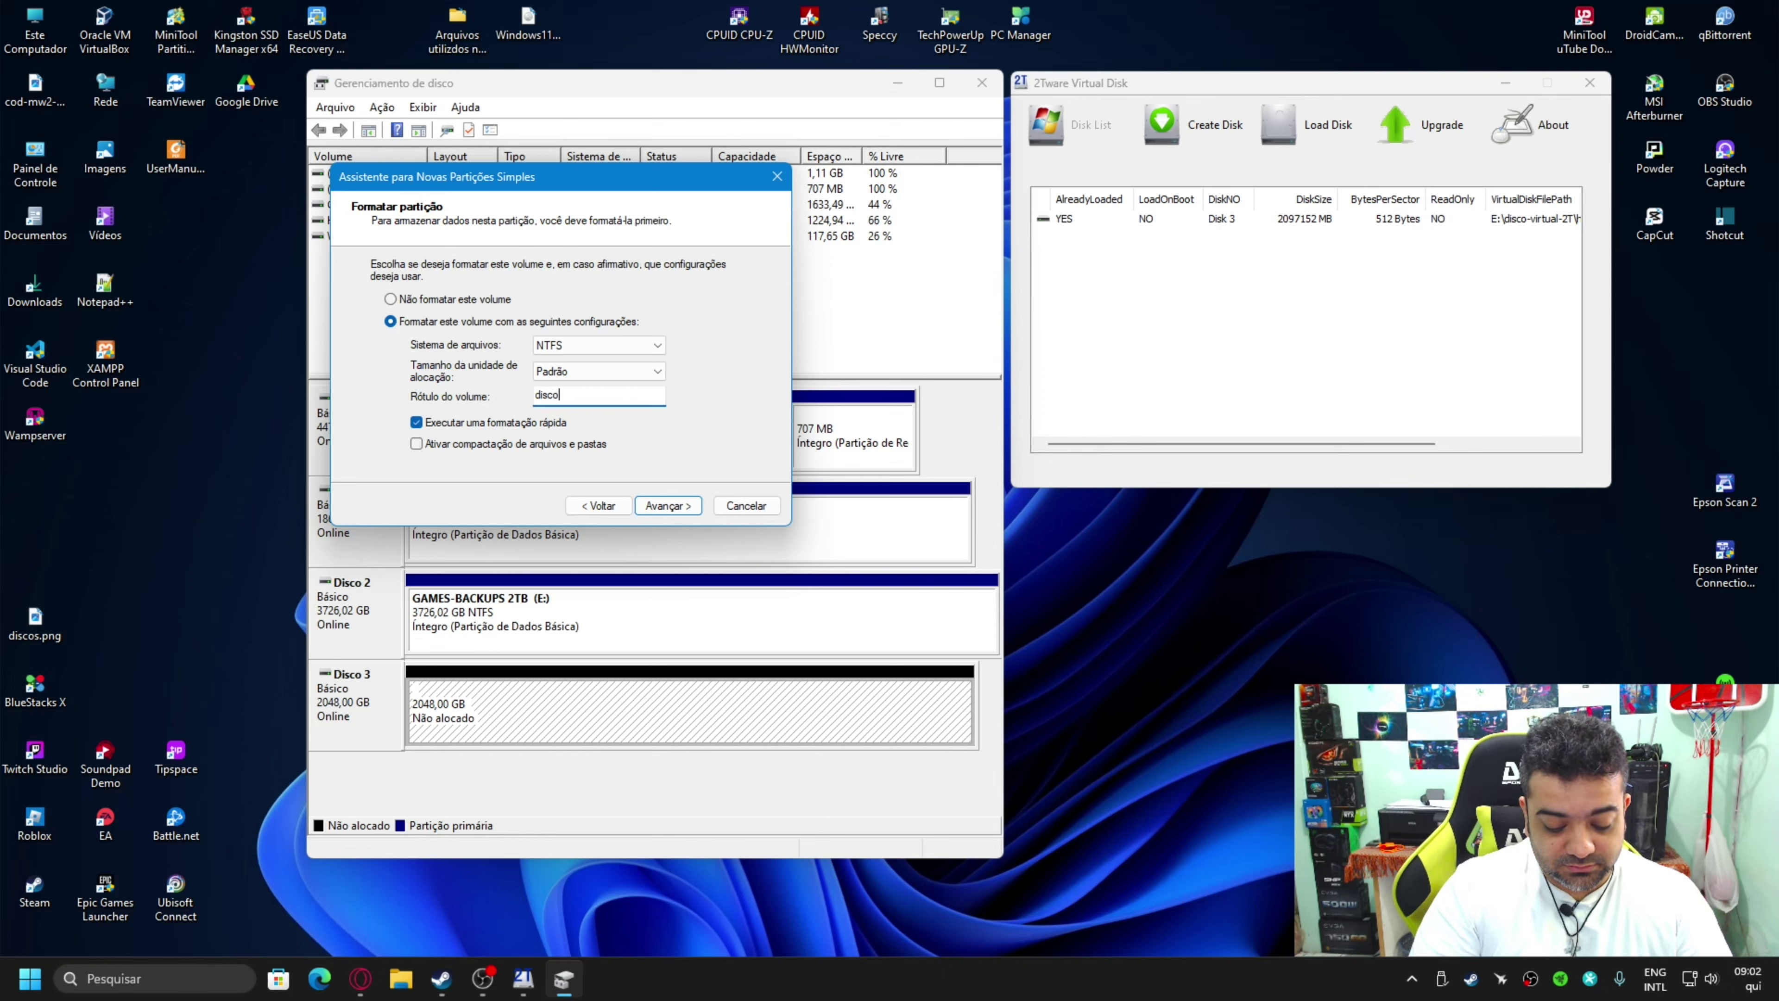
{"action": "type", "text": "-virtu"}
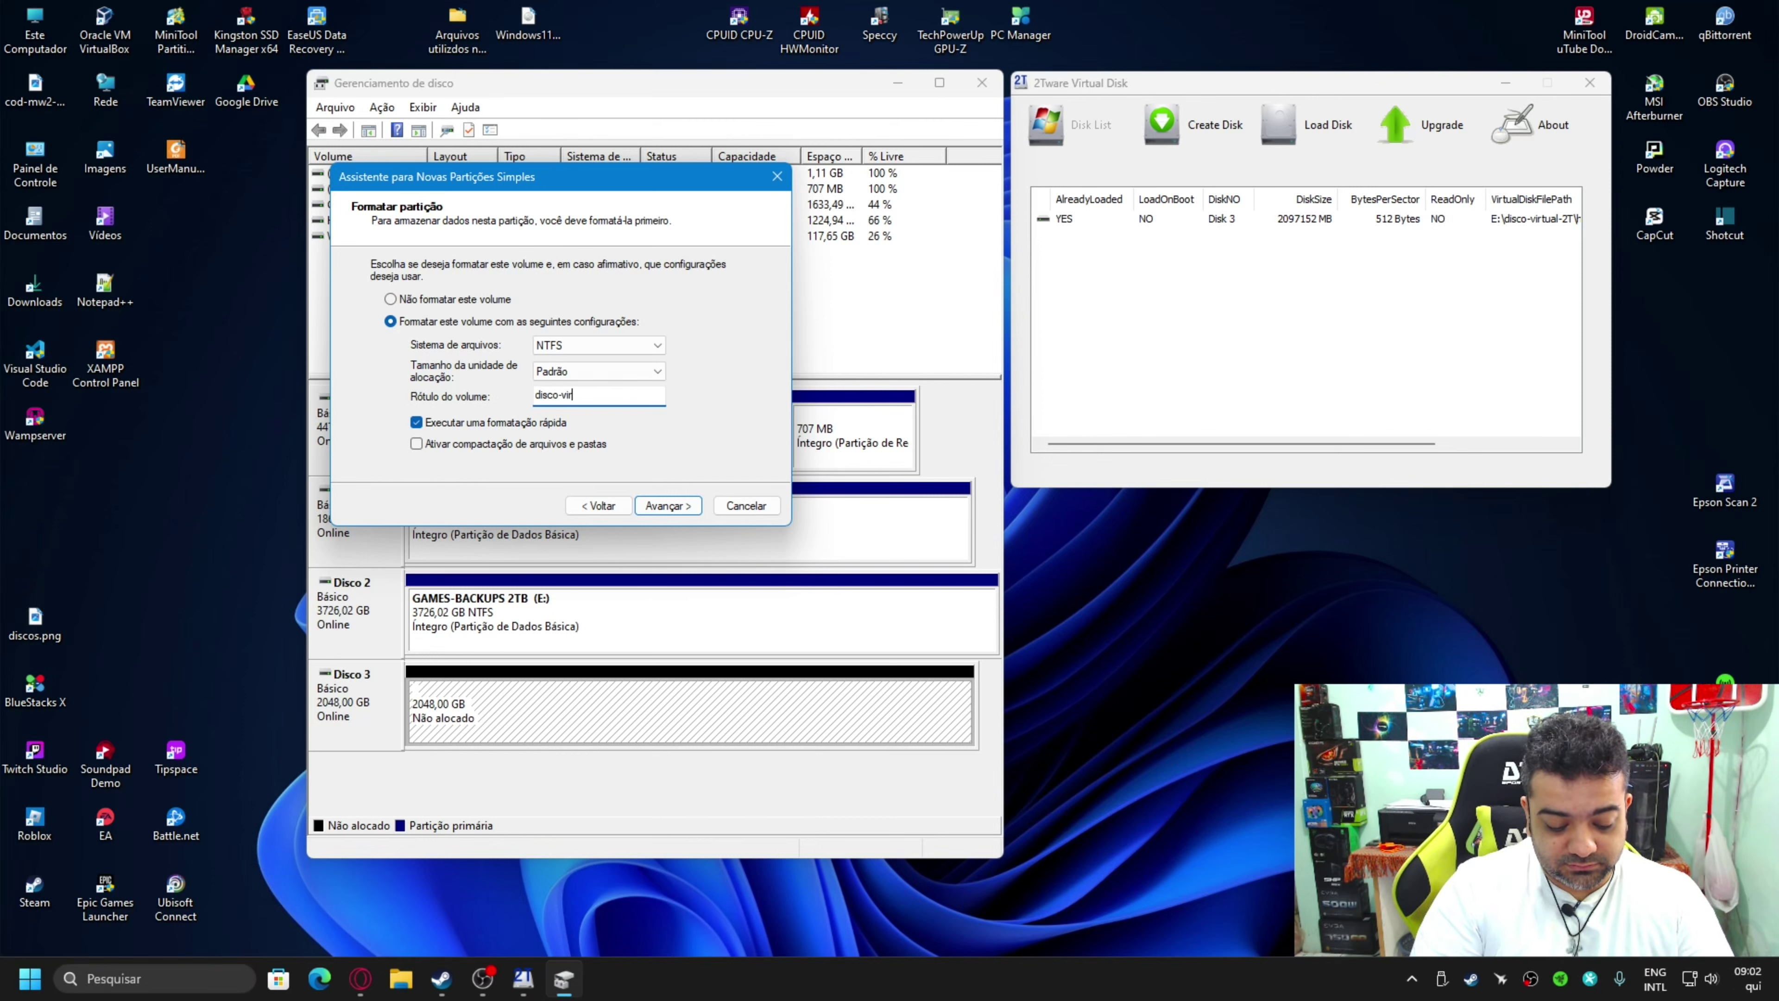
{"action": "type", "text": "-2t"}
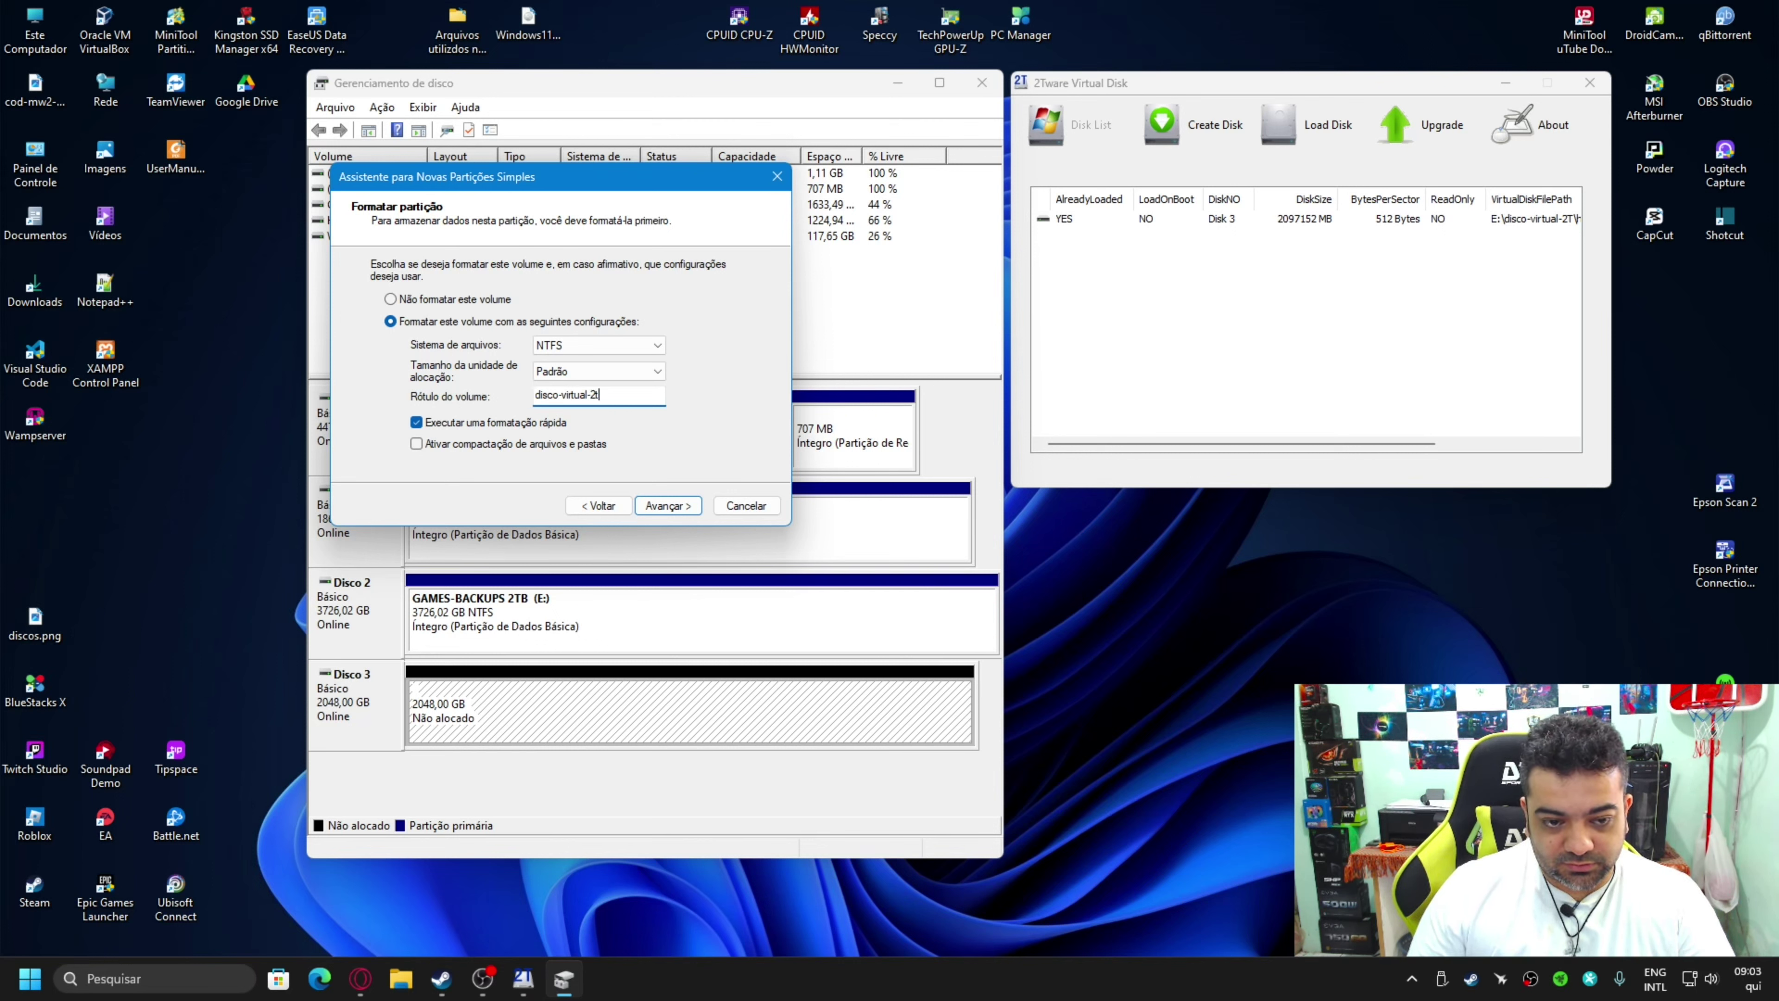
{"action": "left_click", "coordinate": [681, 505]}
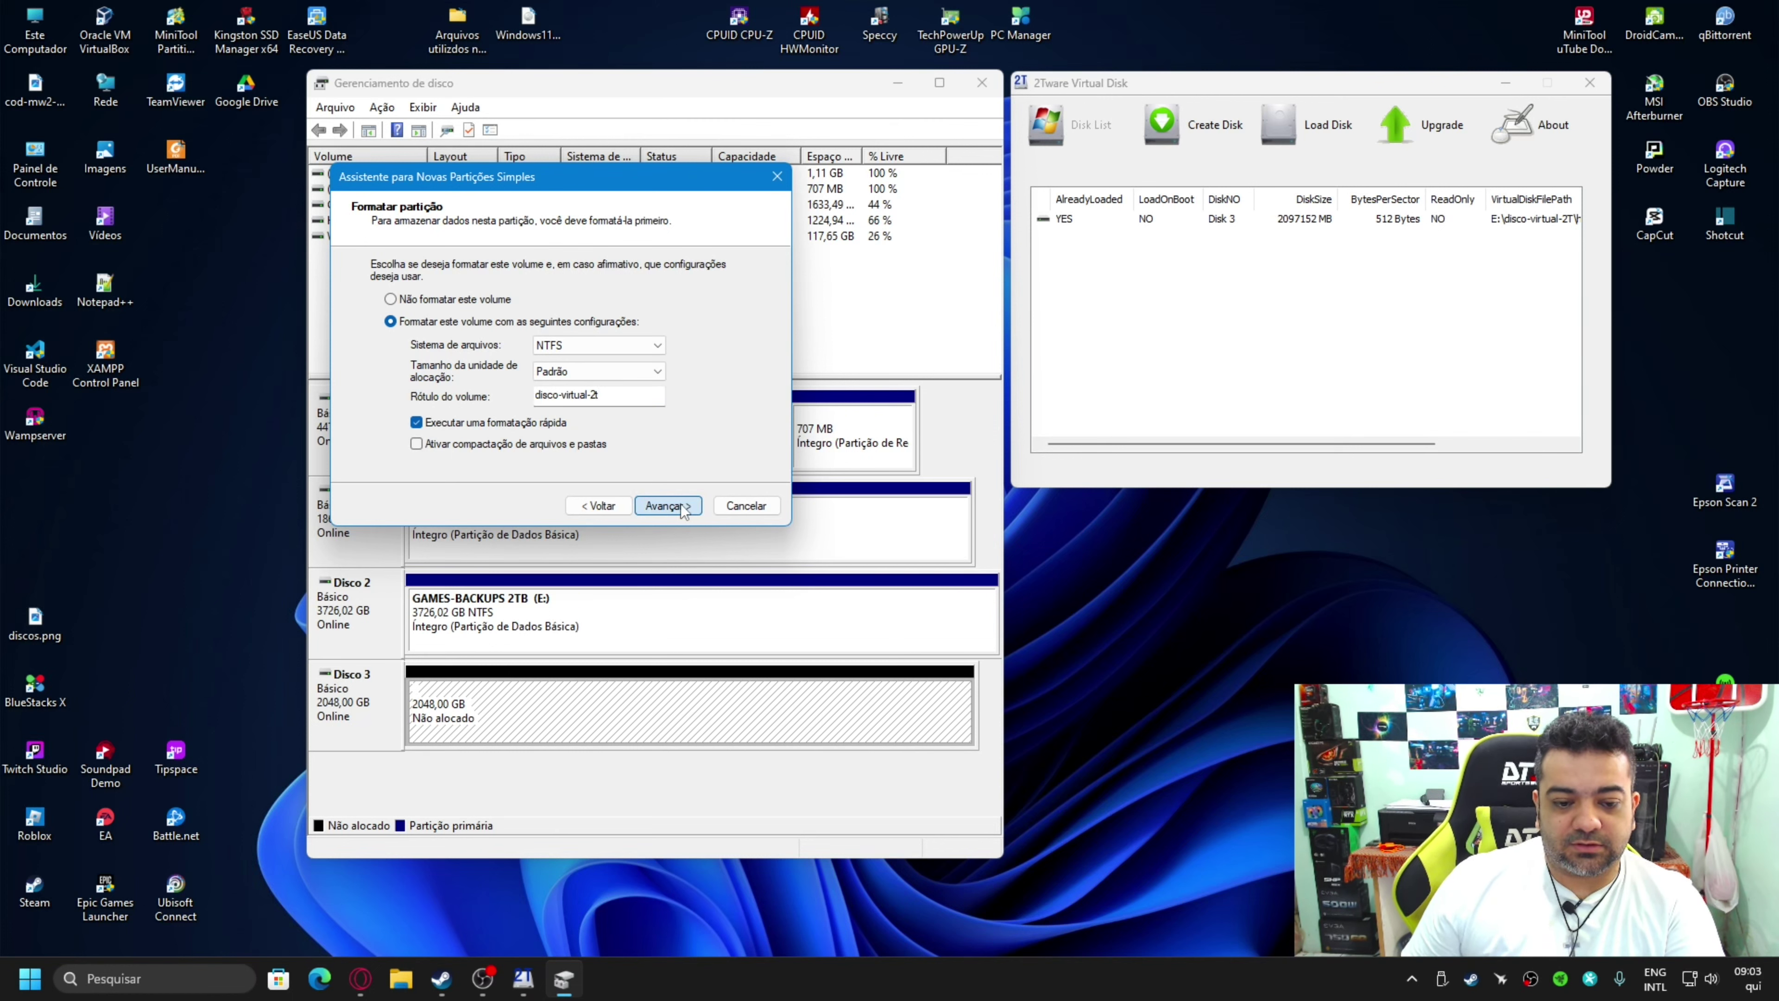
{"action": "left_click", "coordinate": [670, 505]}
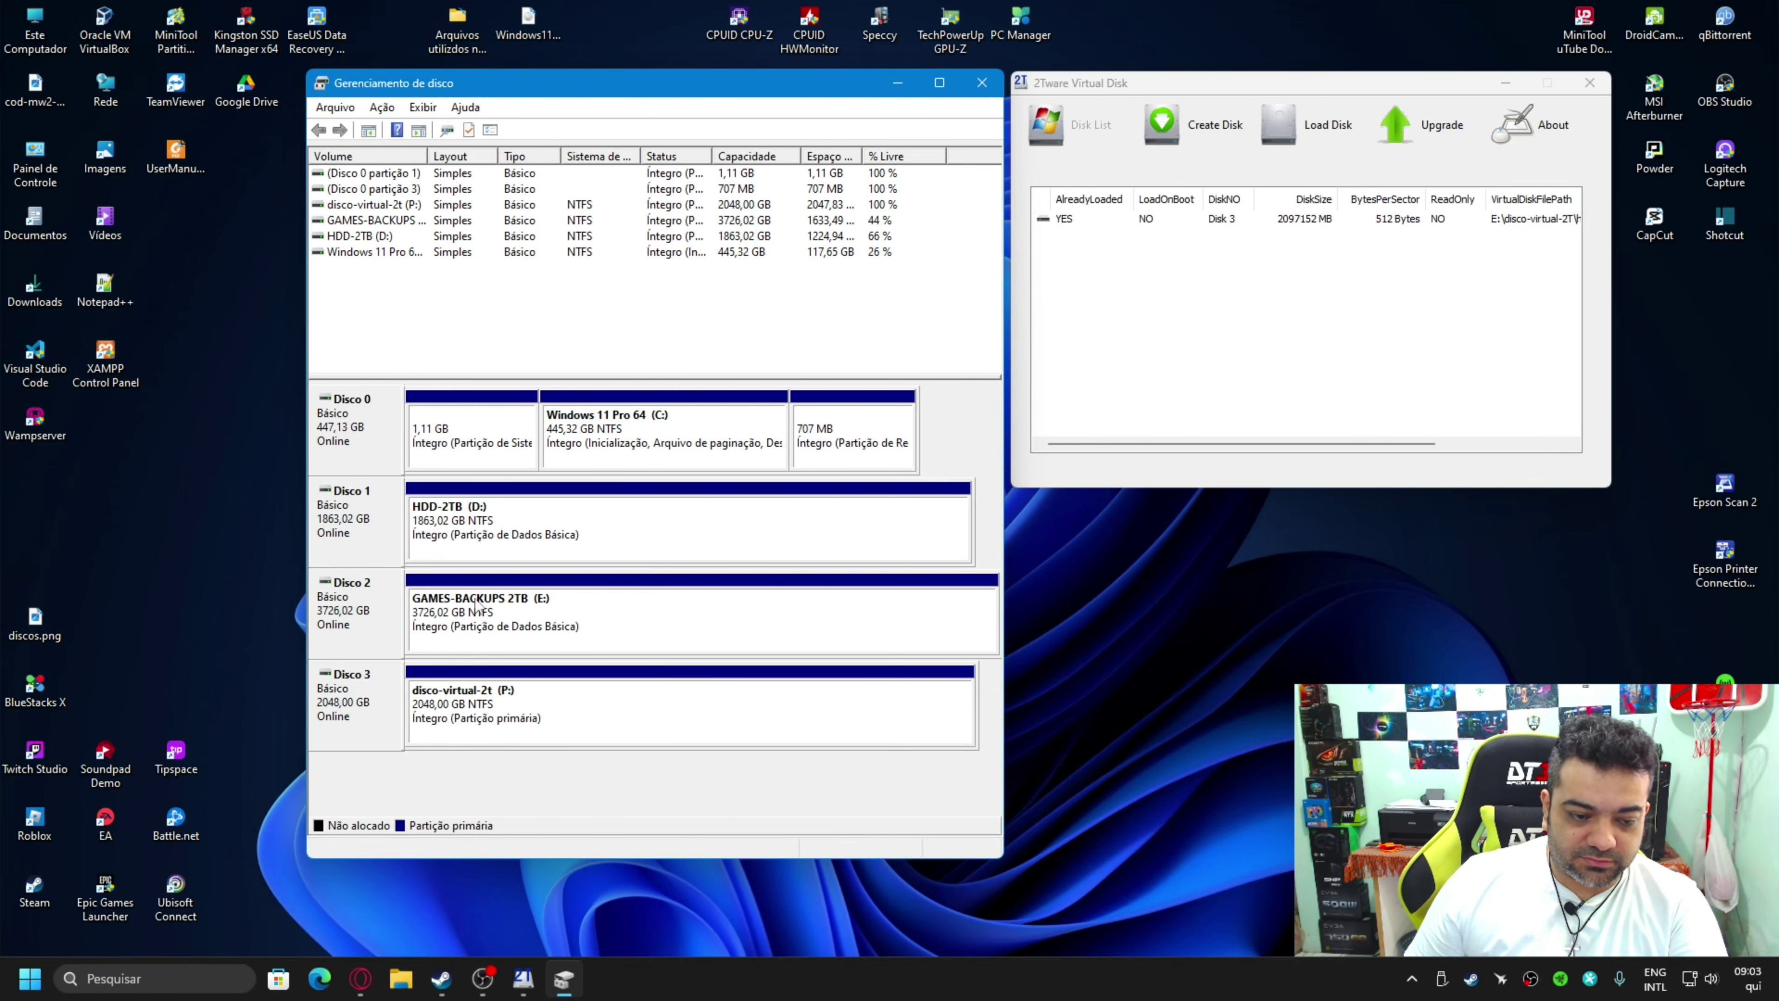
Close the Gerenciamento de disco and 2Tware Virtual Disk windows.
{"action": "left_click", "coordinate": [983, 83]}
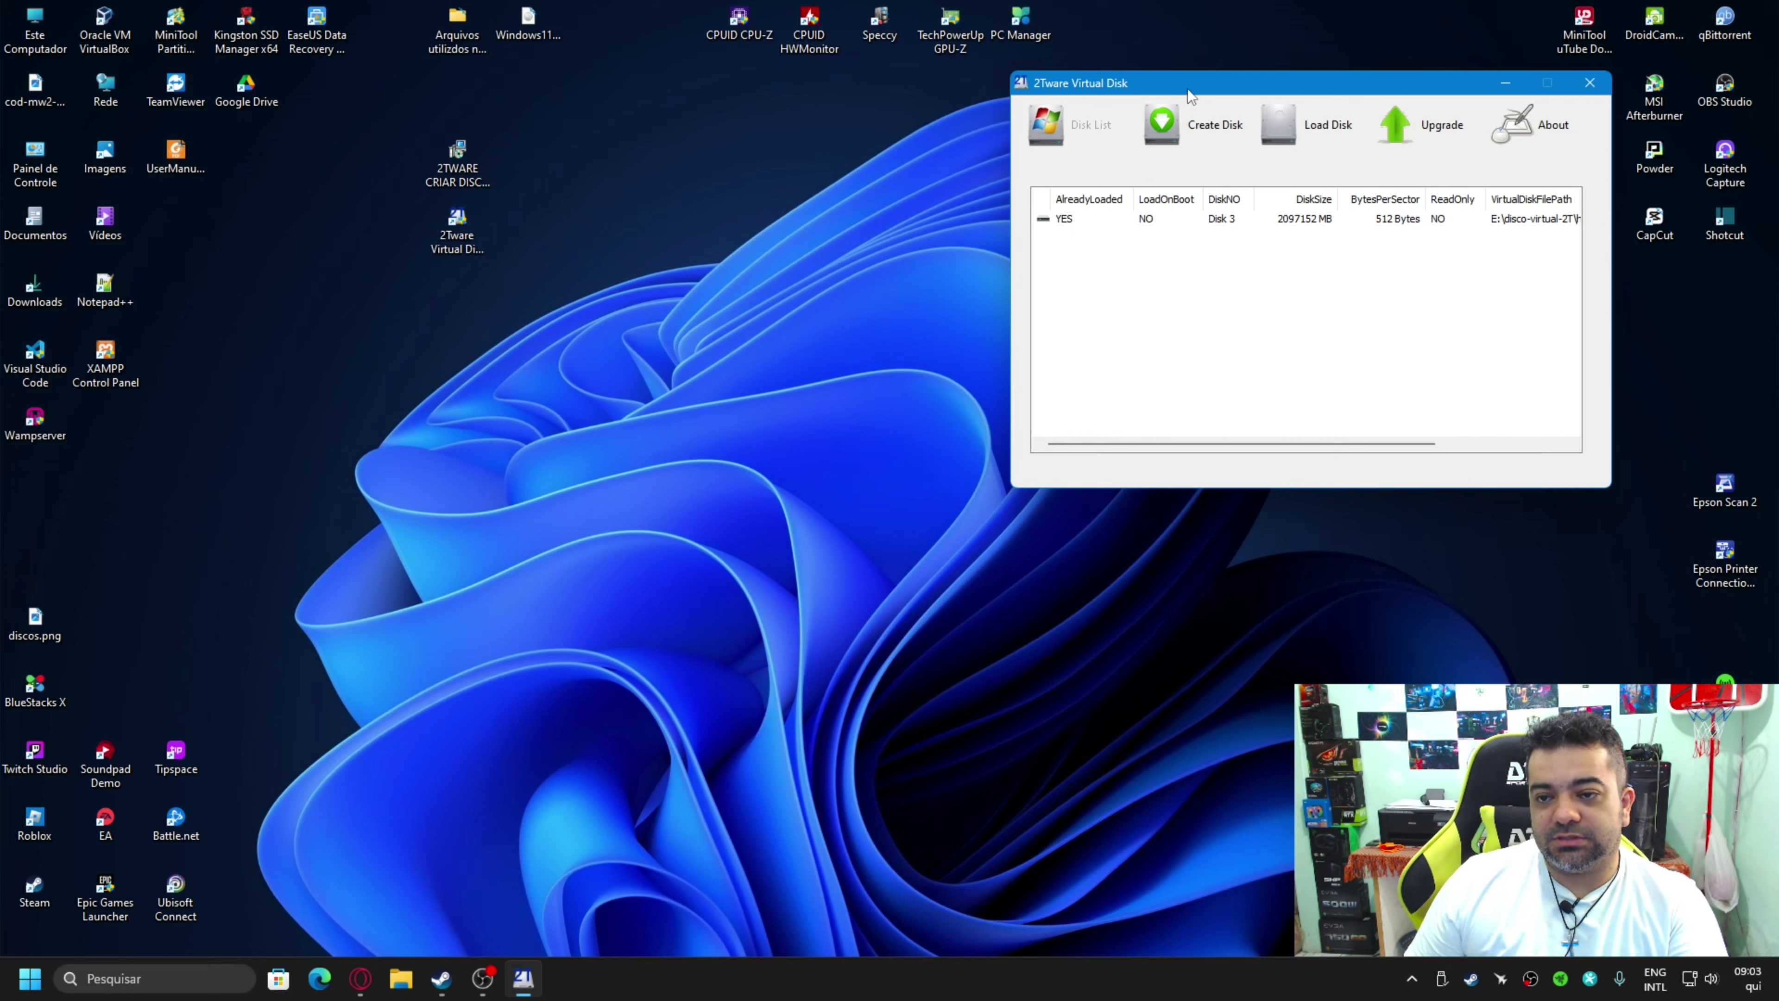
{"action": "left_click_drag", "start_coordinate": [1185, 87], "coordinate": [861, 155]}
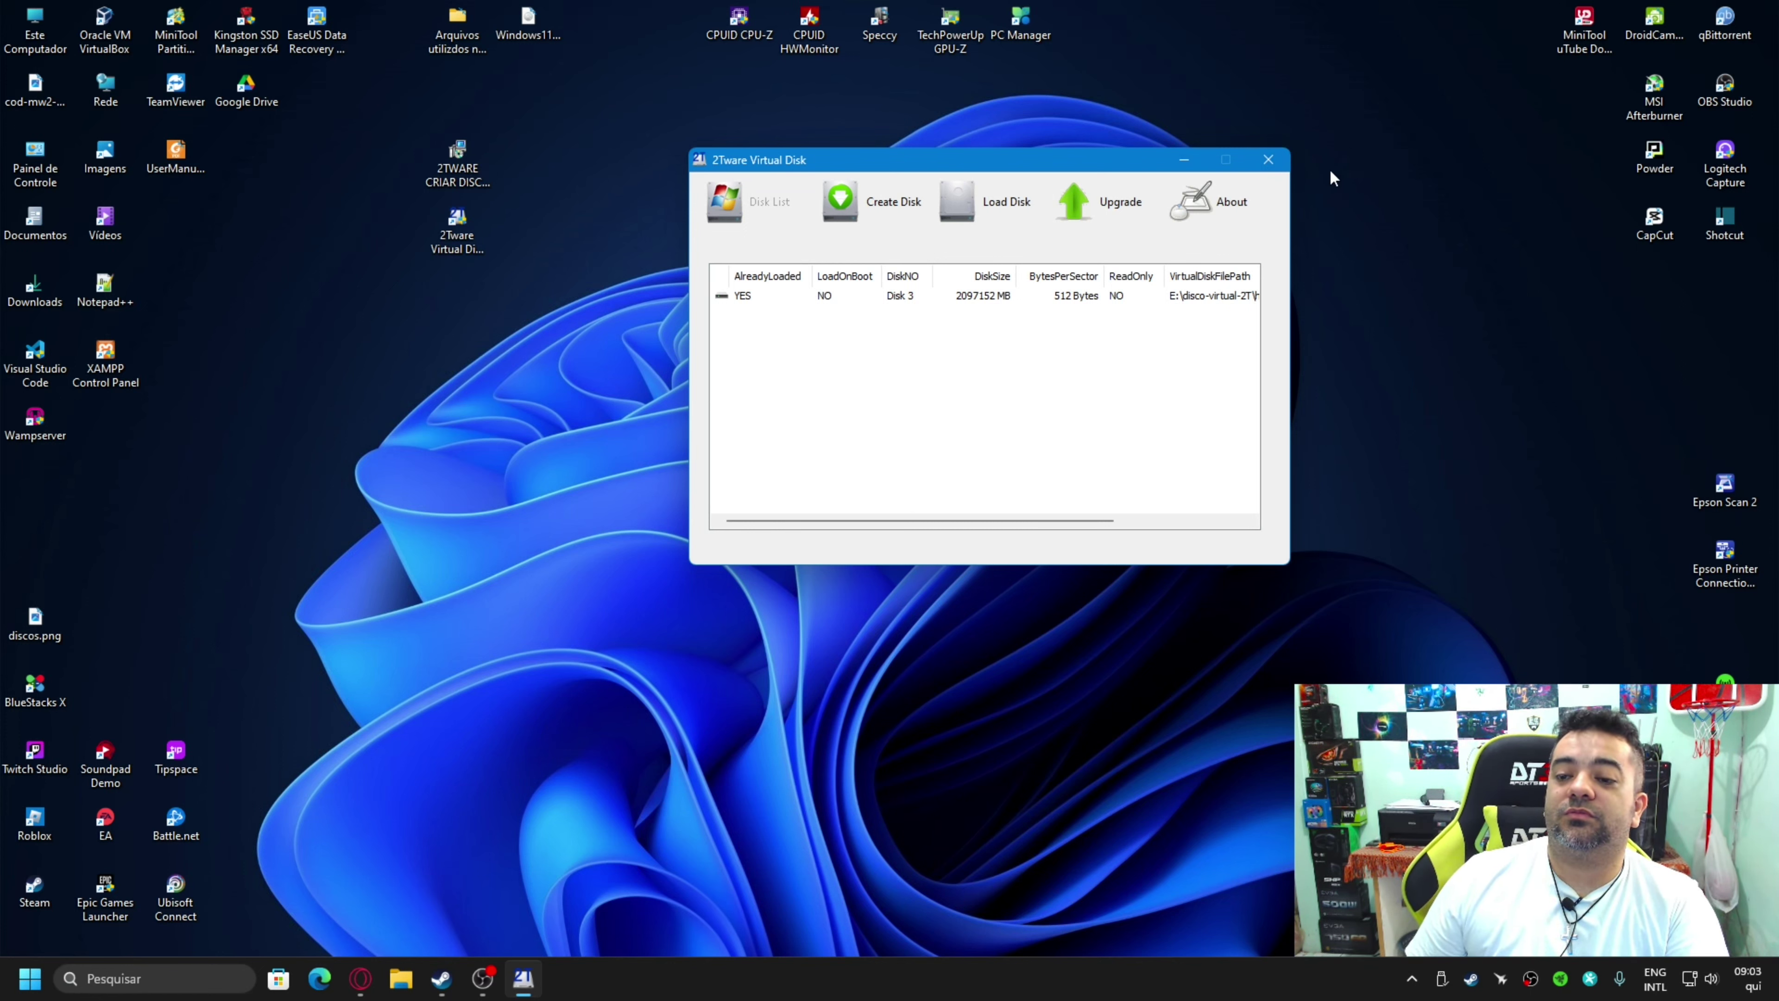
{"action": "left_click", "coordinate": [1267, 160]}
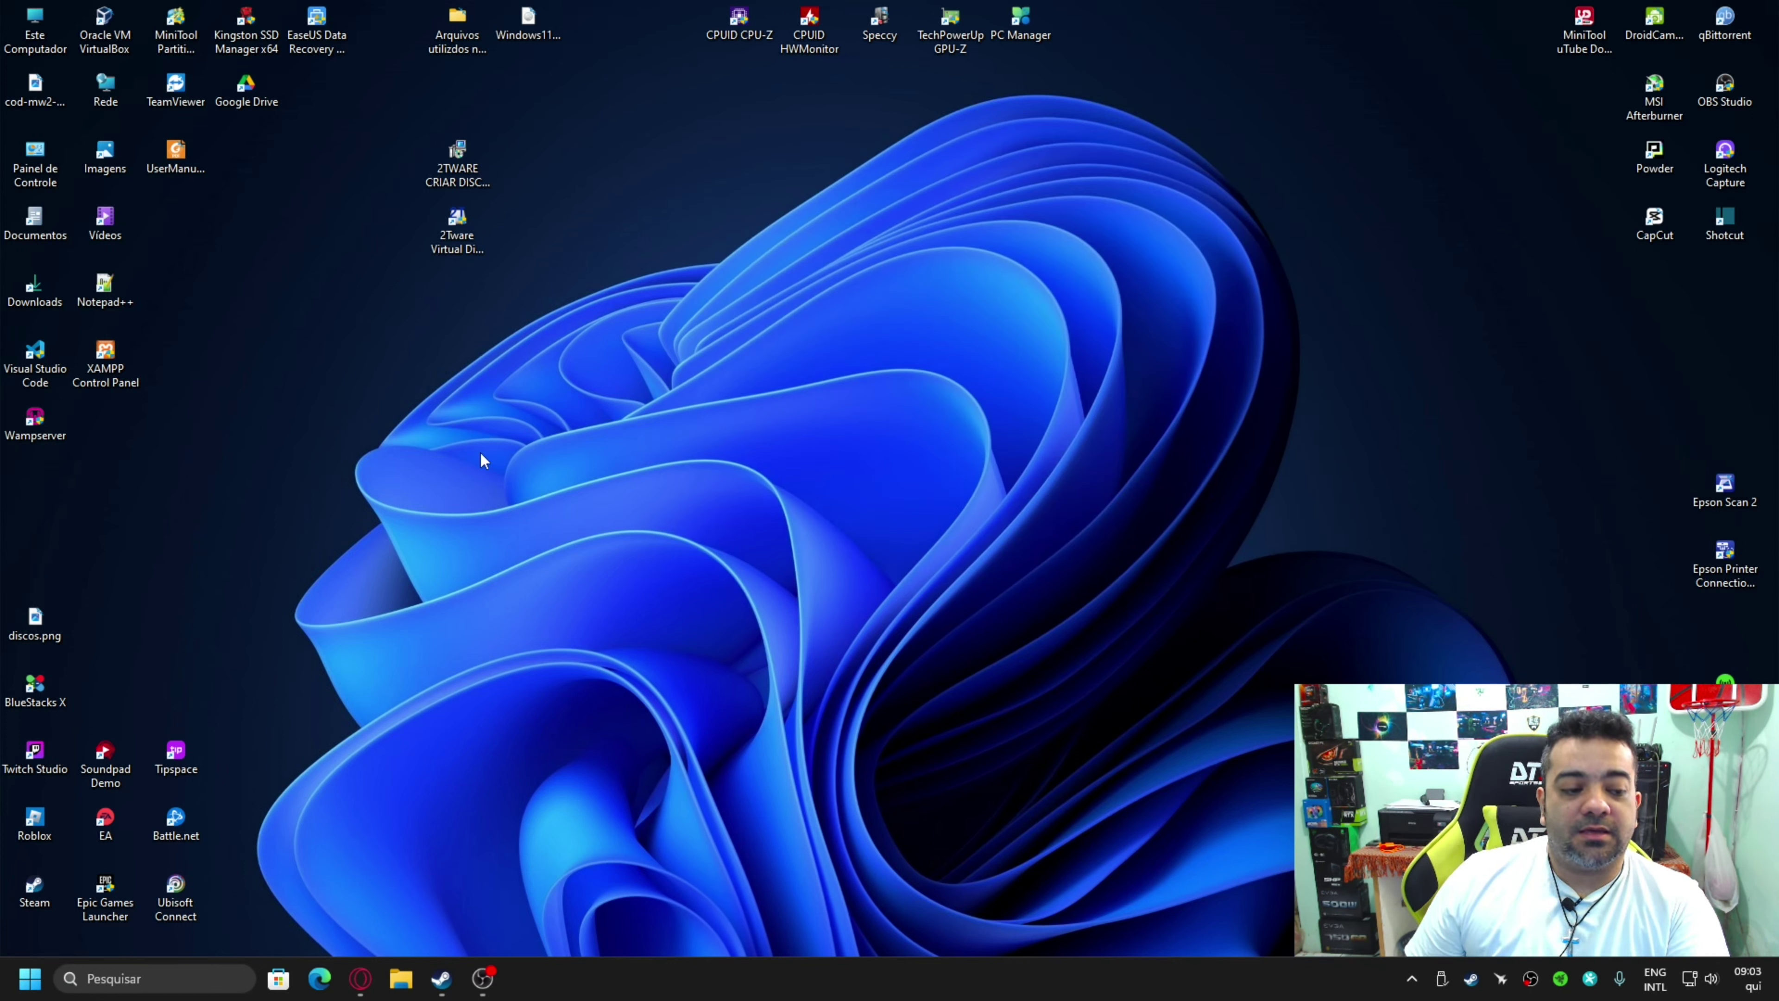
Open Este Computador and examine the new disco-virtual-2t (P:) drive alongside the other drives.
{"action": "double_click", "coordinate": [39, 32]}
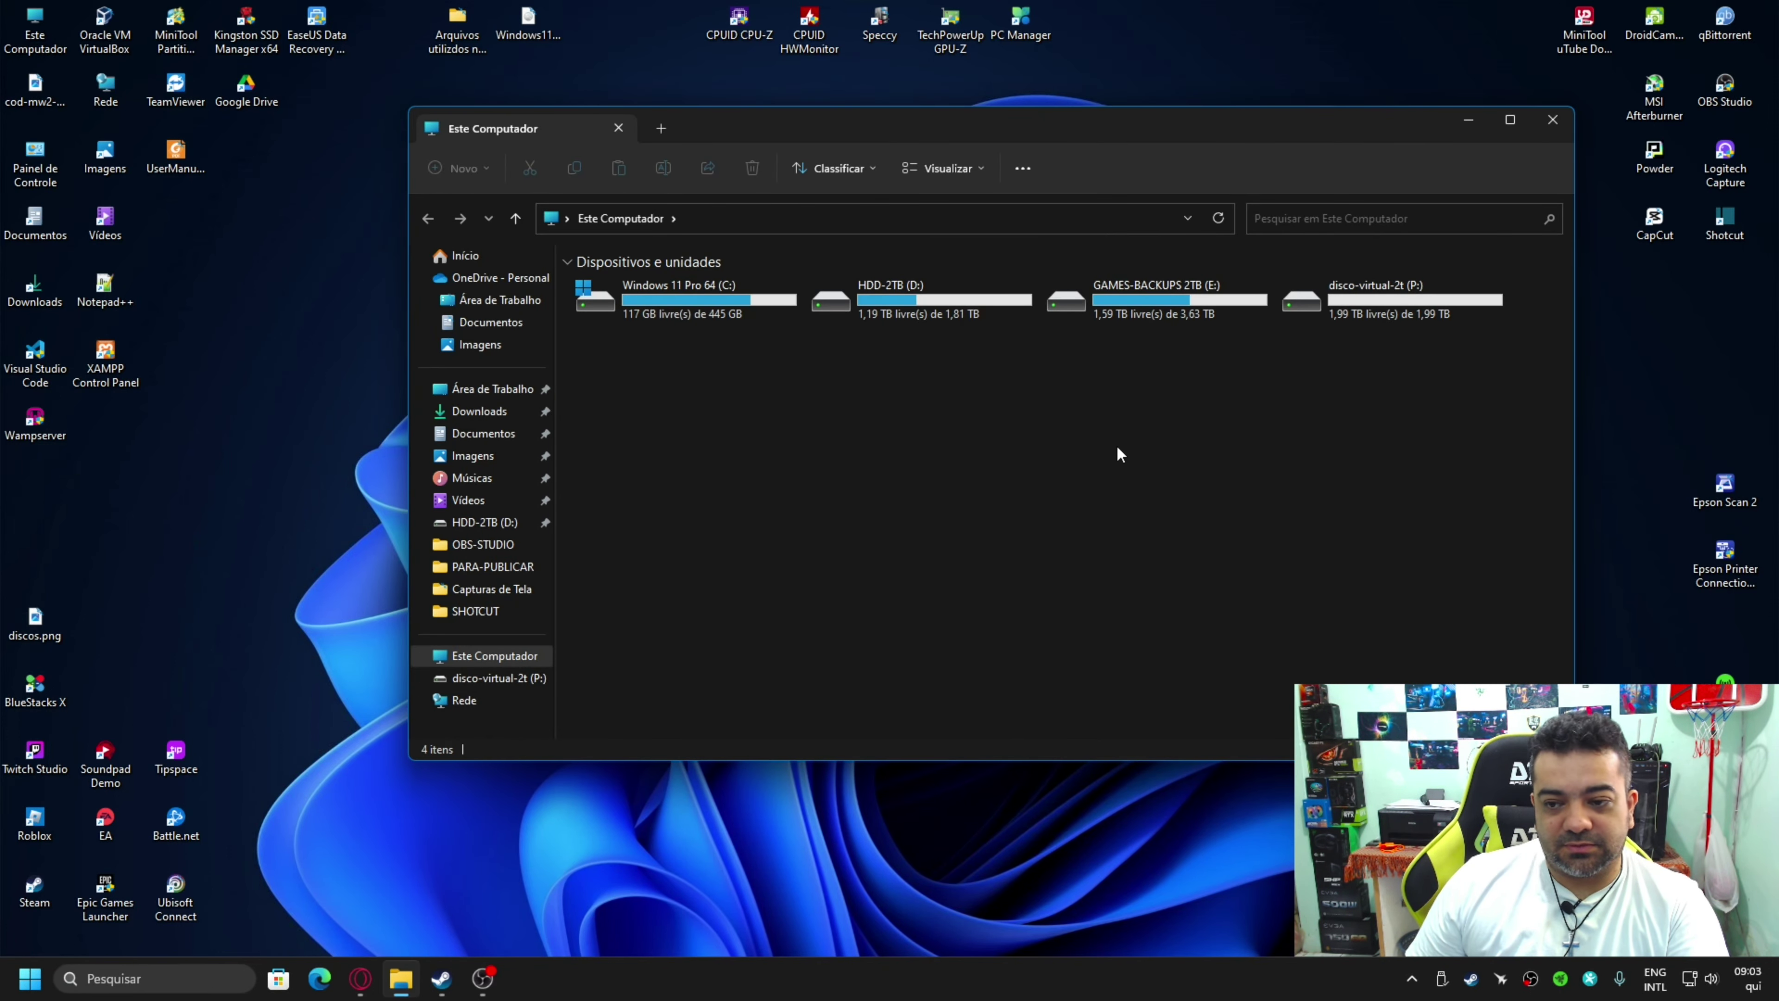
{"action": "left_click", "coordinate": [1381, 305]}
{"action": "left_click", "coordinate": [1282, 432]}
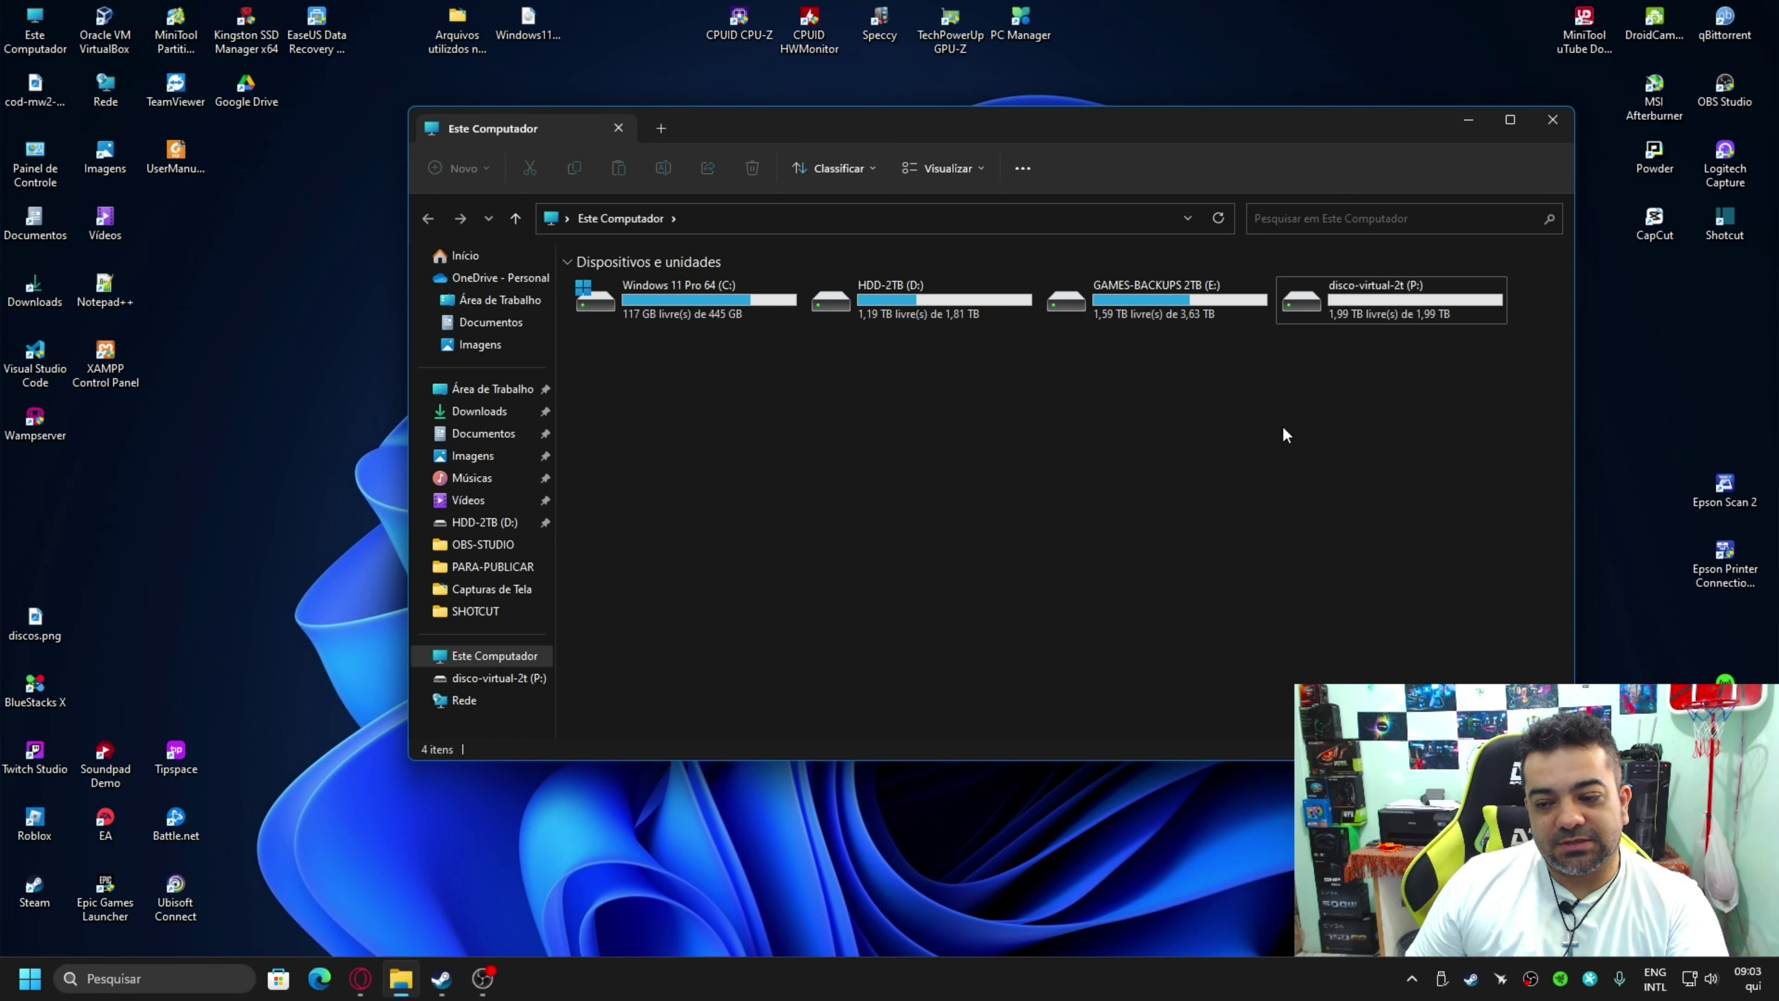
{"action": "left_click", "coordinate": [1351, 299]}
{"action": "left_click", "coordinate": [1325, 413]}
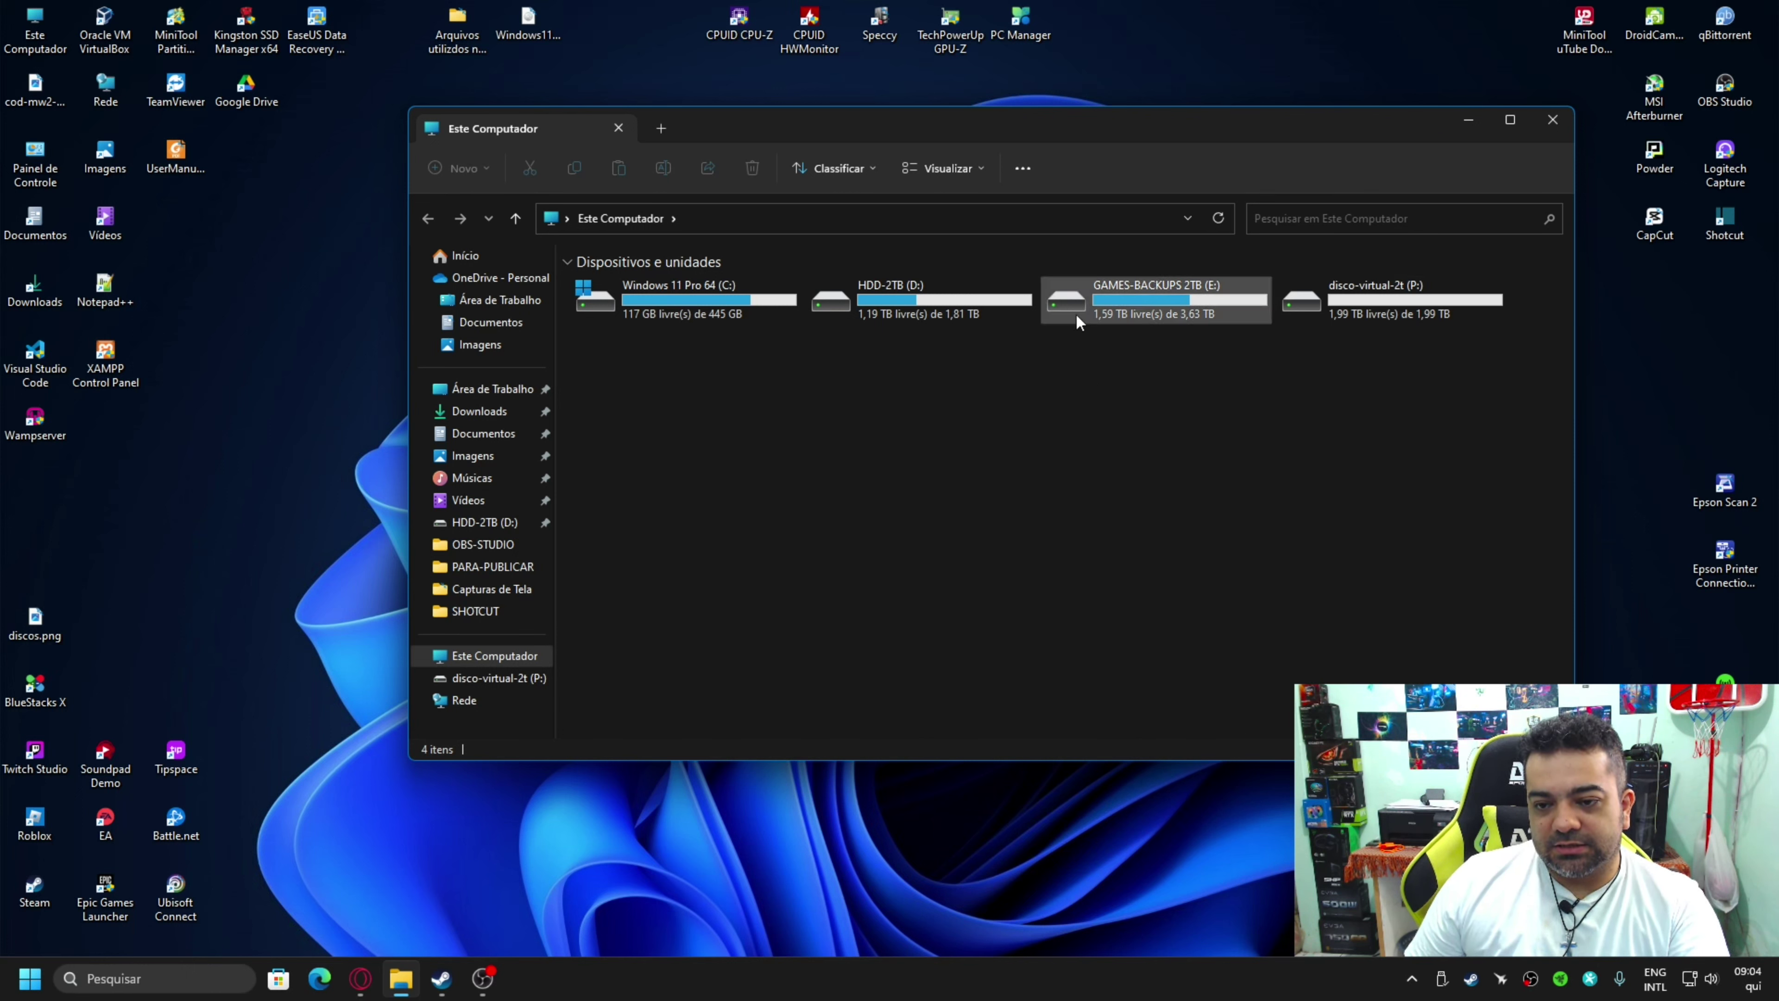
{"action": "mouse_move", "coordinate": [1143, 304]}
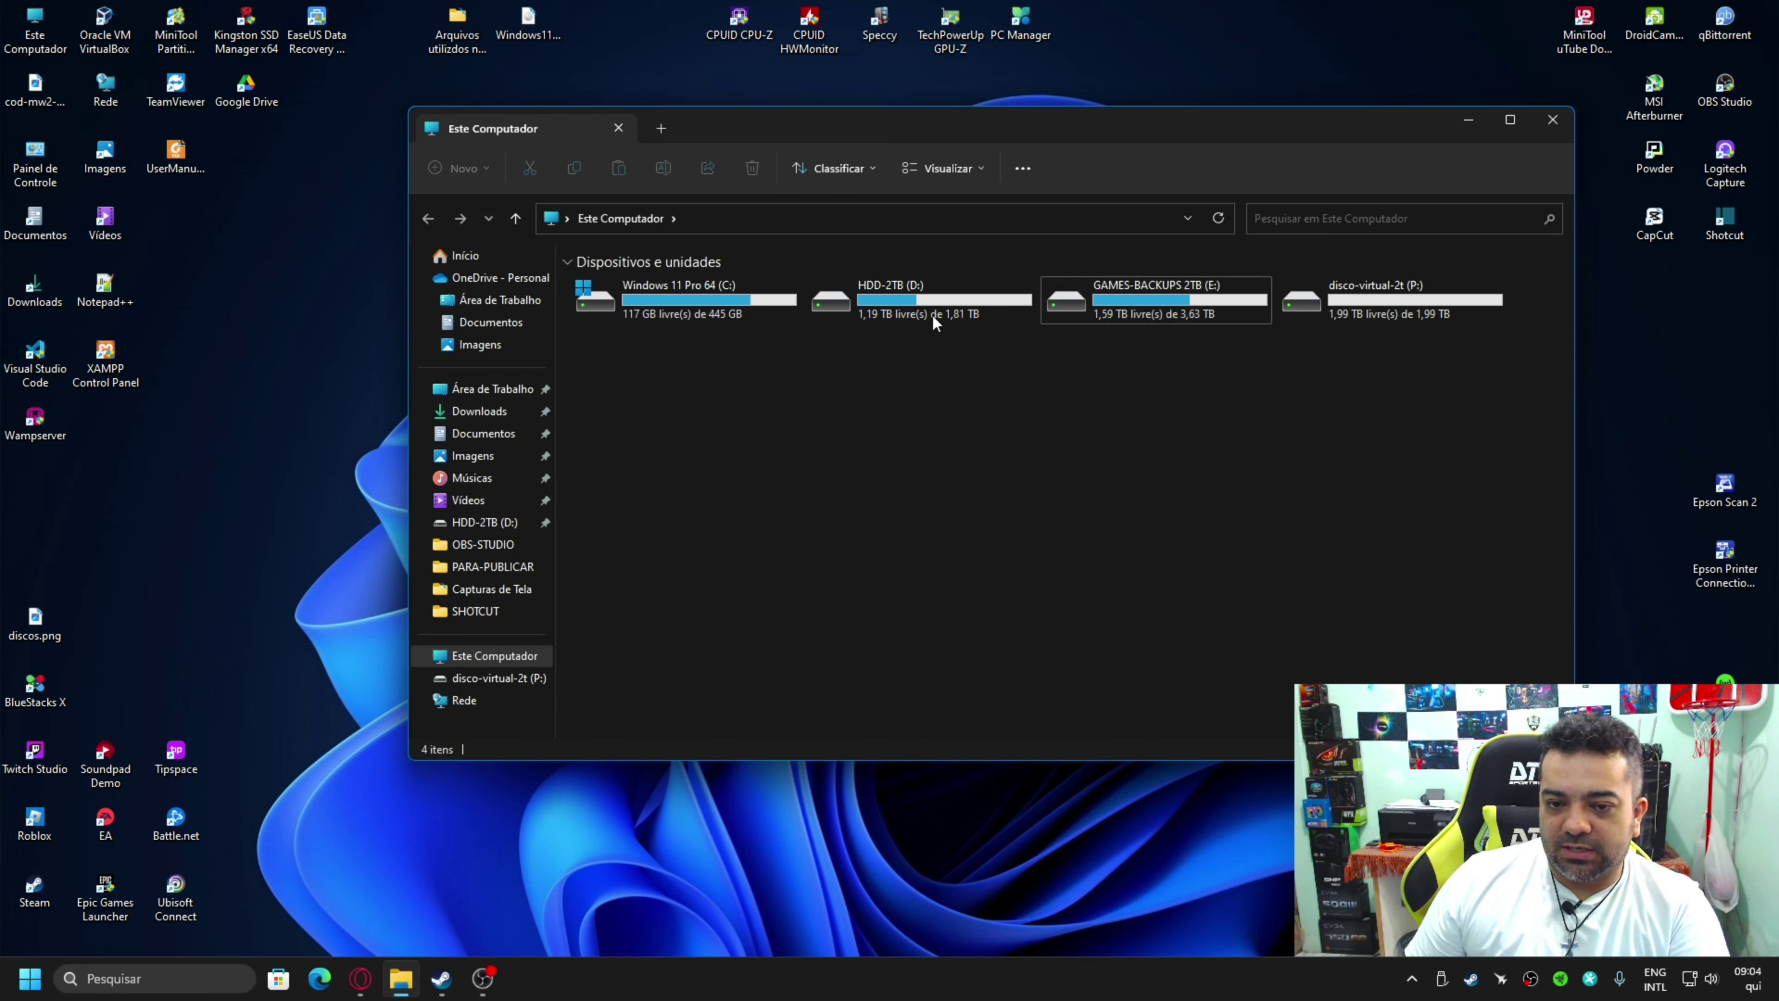
Check the size of the CURSOS - NOVOS folder on HDD-2TB (D:) in its properties, and return to Este Computador.
{"action": "double_click", "coordinate": [914, 303]}
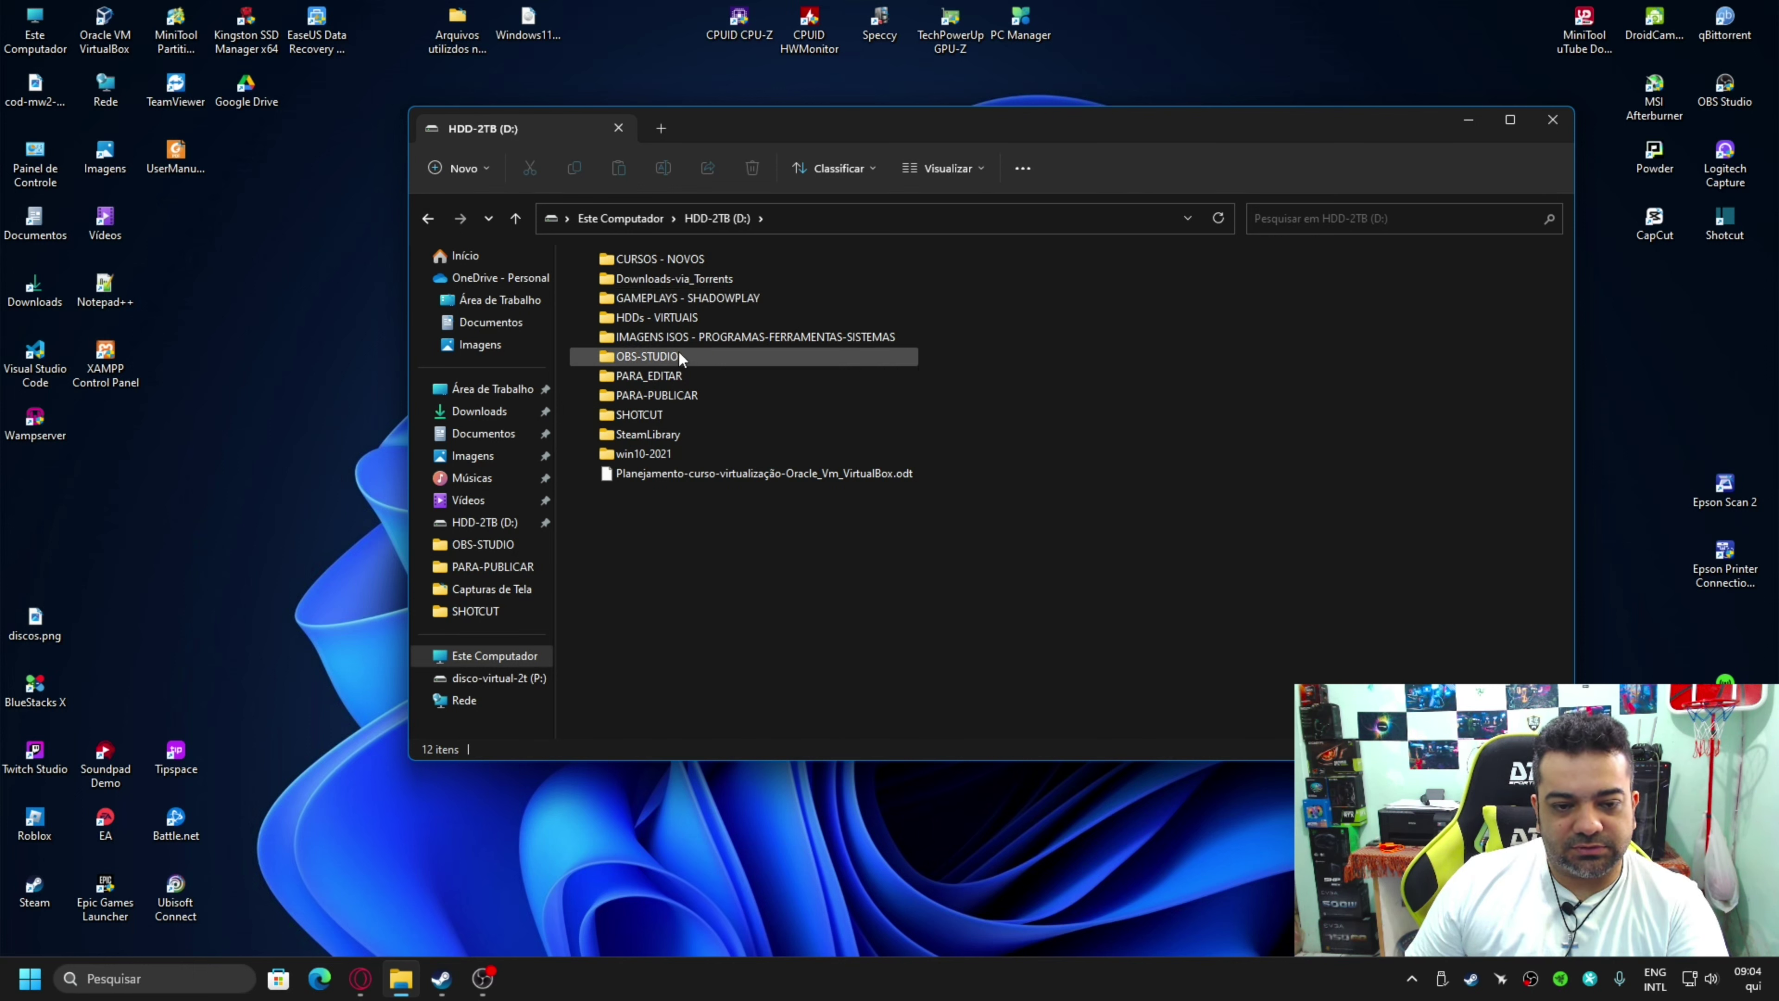
{"action": "right_click", "coordinate": [678, 260]}
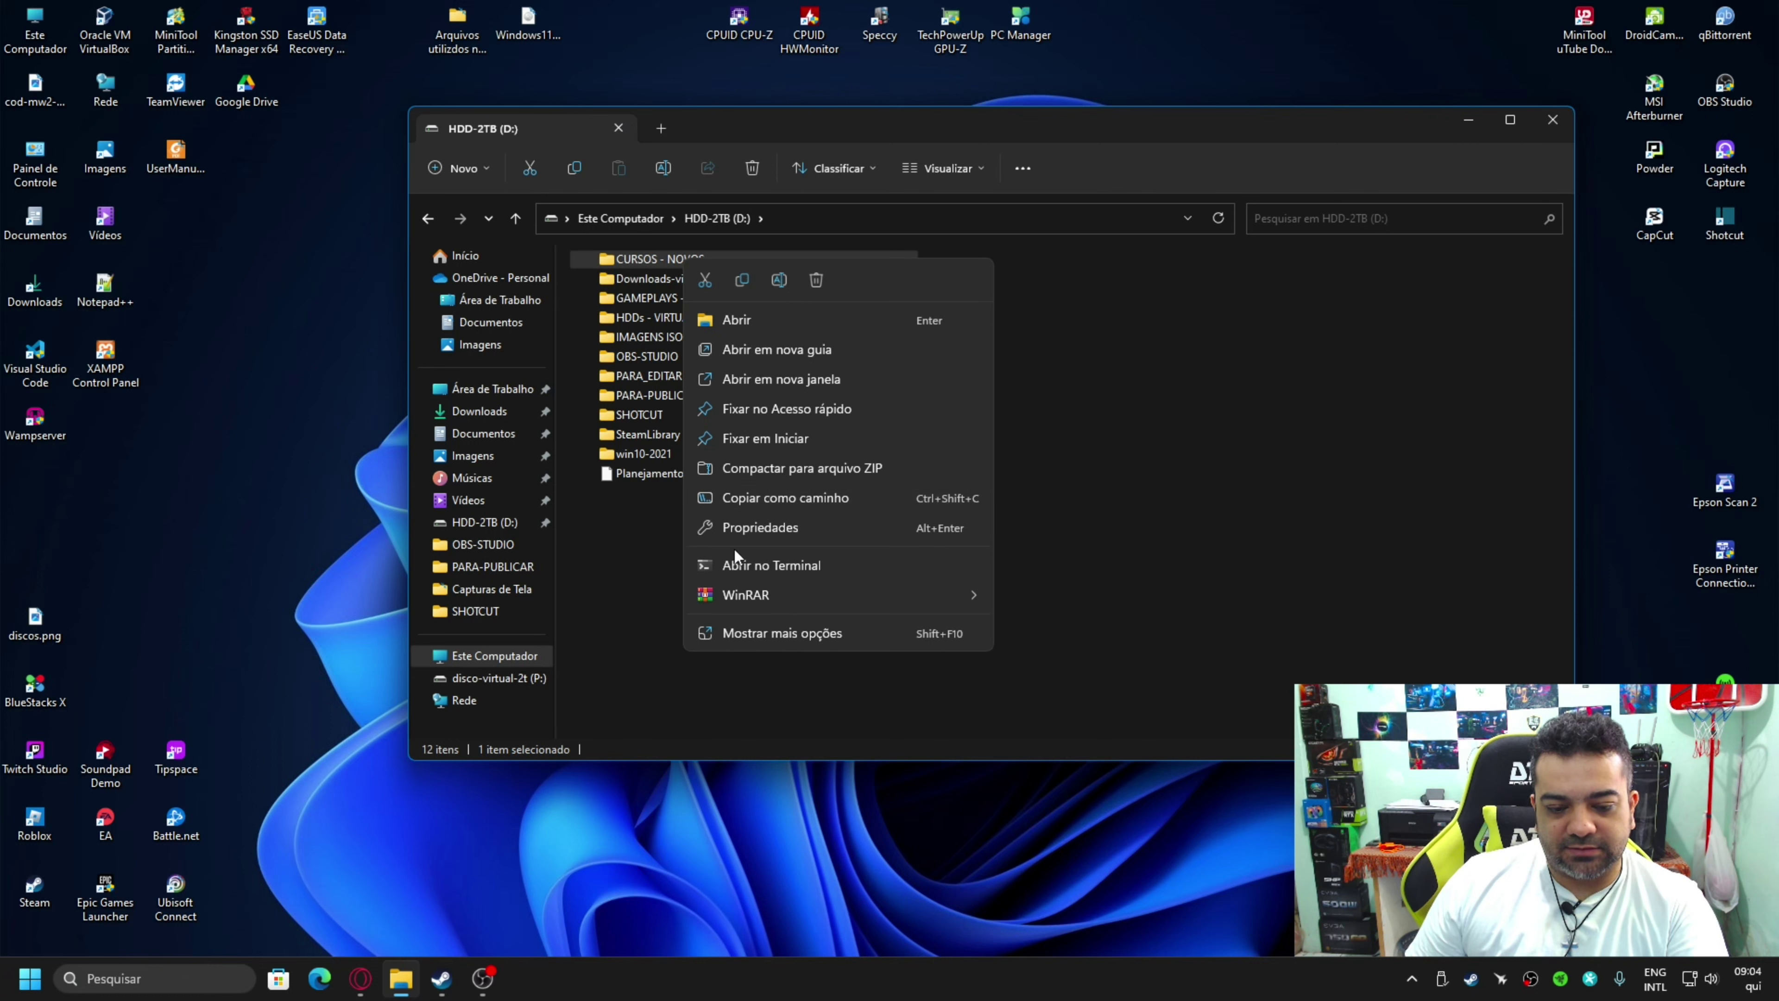
{"action": "left_click", "coordinate": [724, 526]}
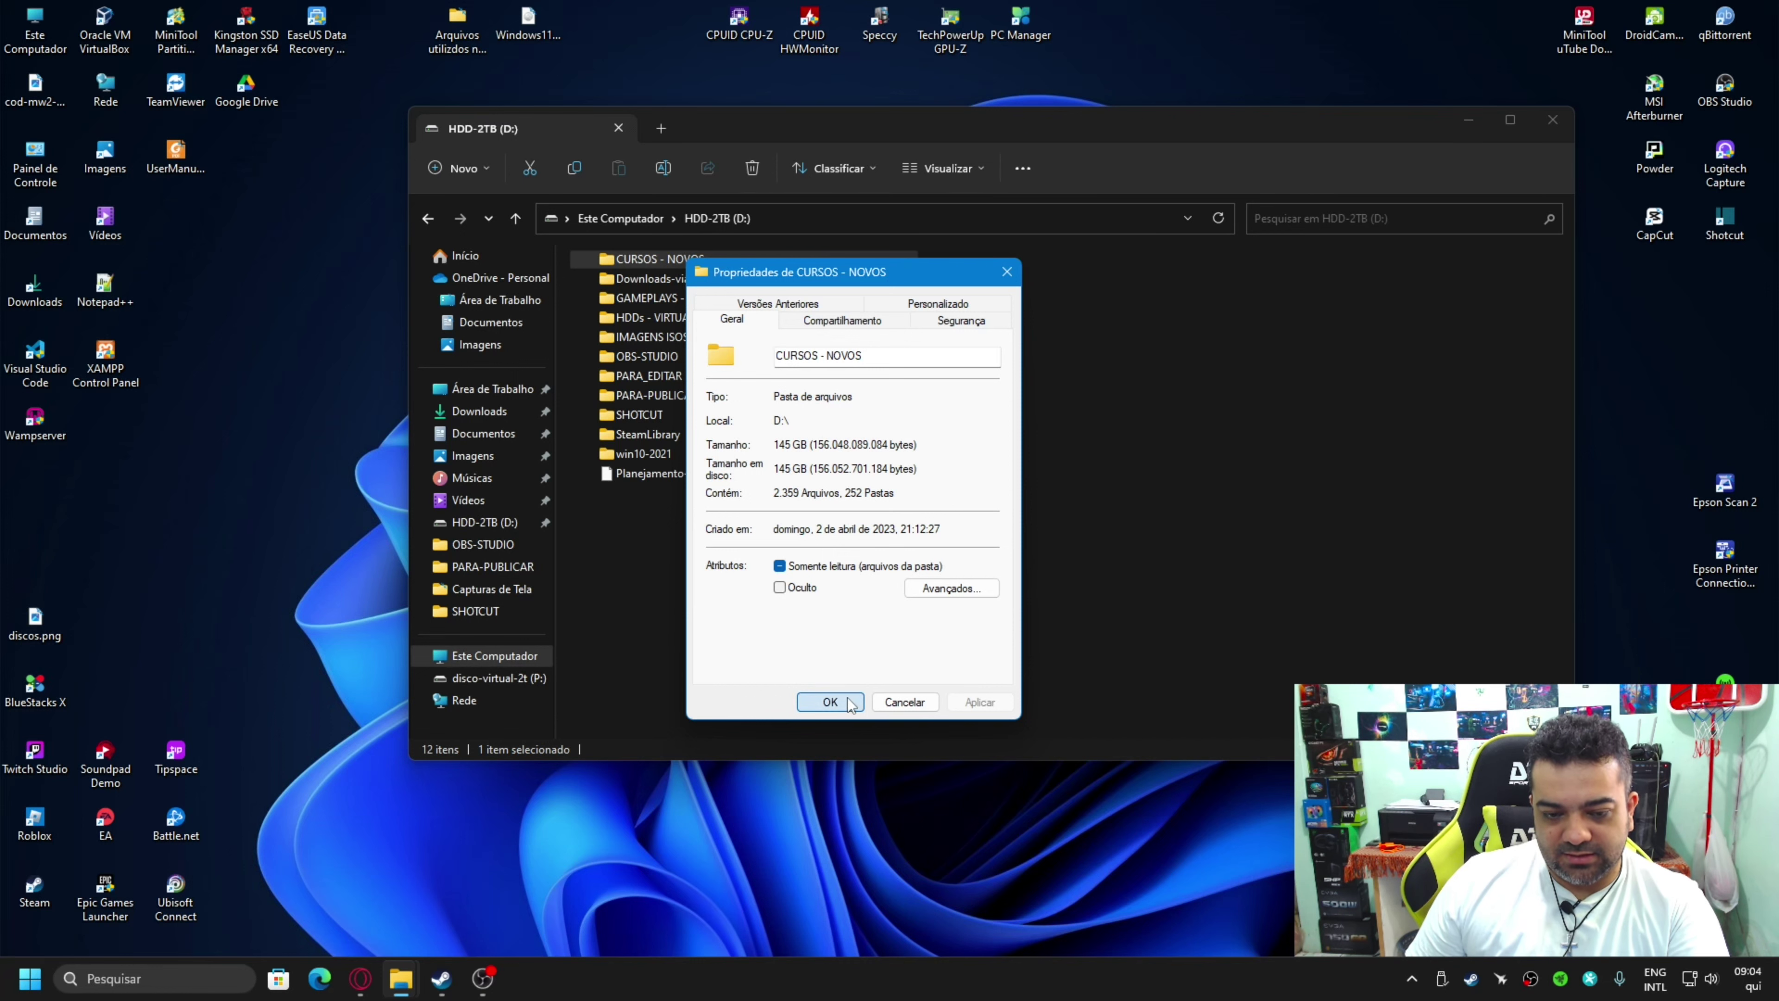
{"action": "left_click", "coordinate": [831, 702]}
{"action": "left_click", "coordinate": [778, 616]}
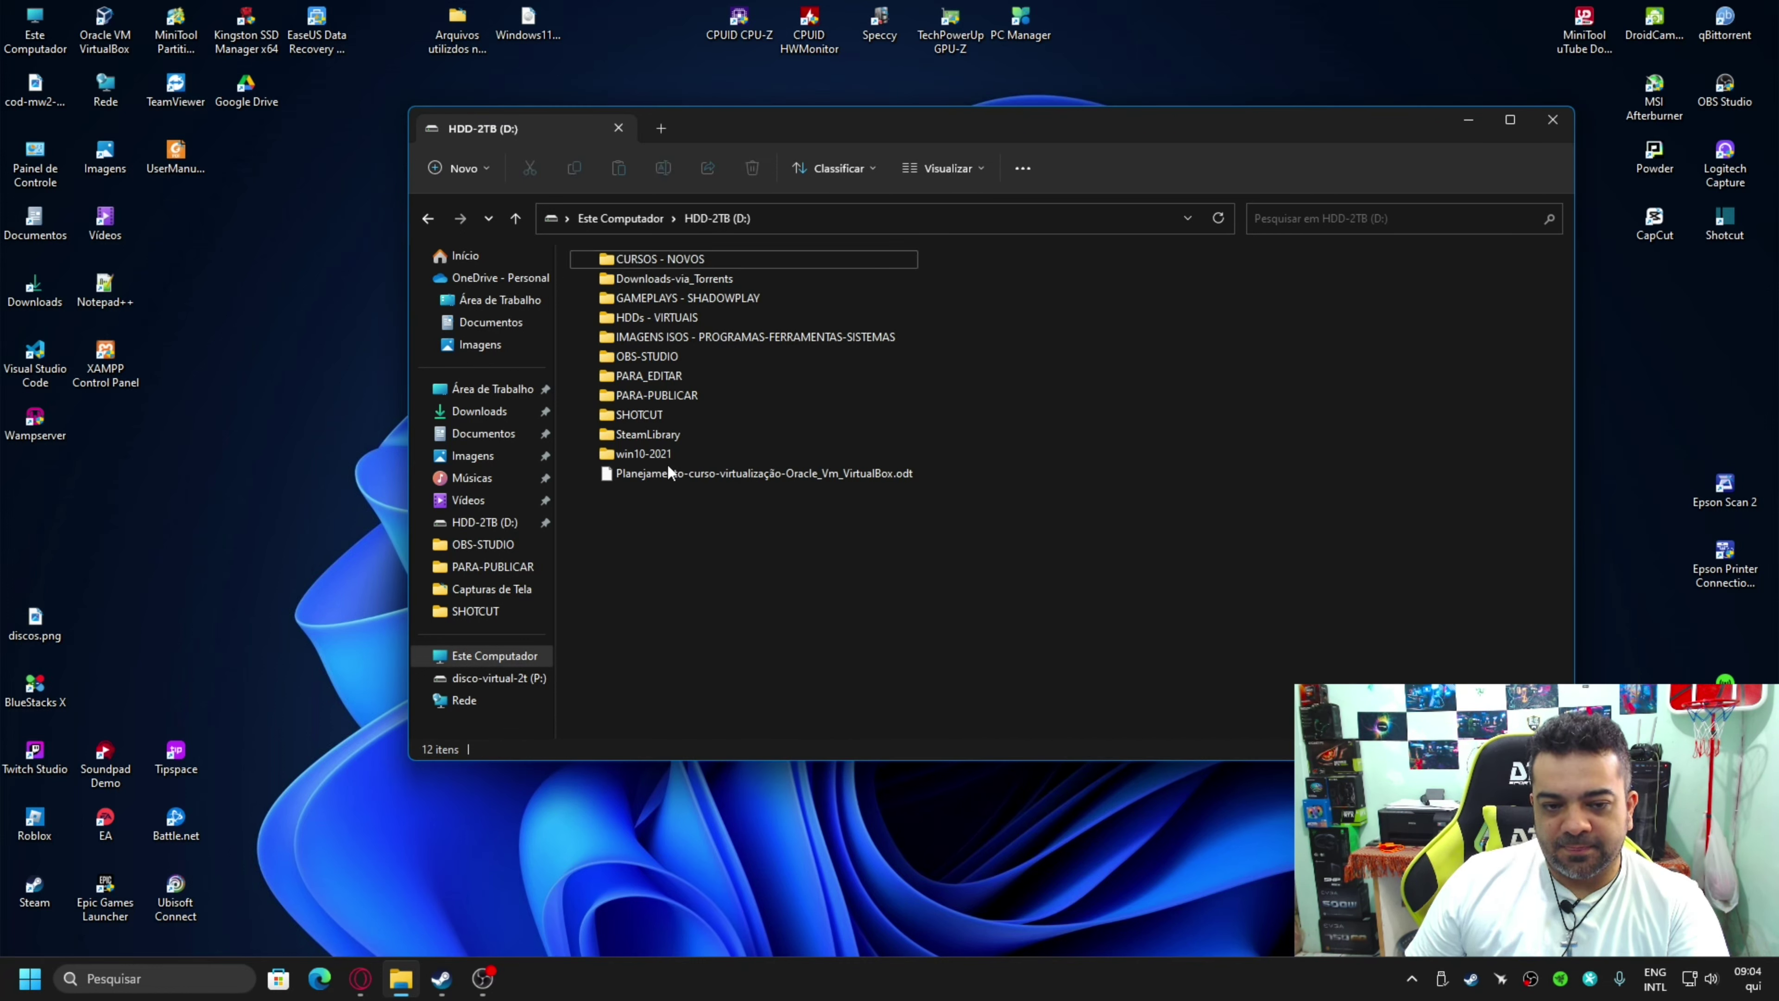
{"action": "left_click", "coordinate": [427, 217]}
{"action": "left_click", "coordinate": [1054, 431]}
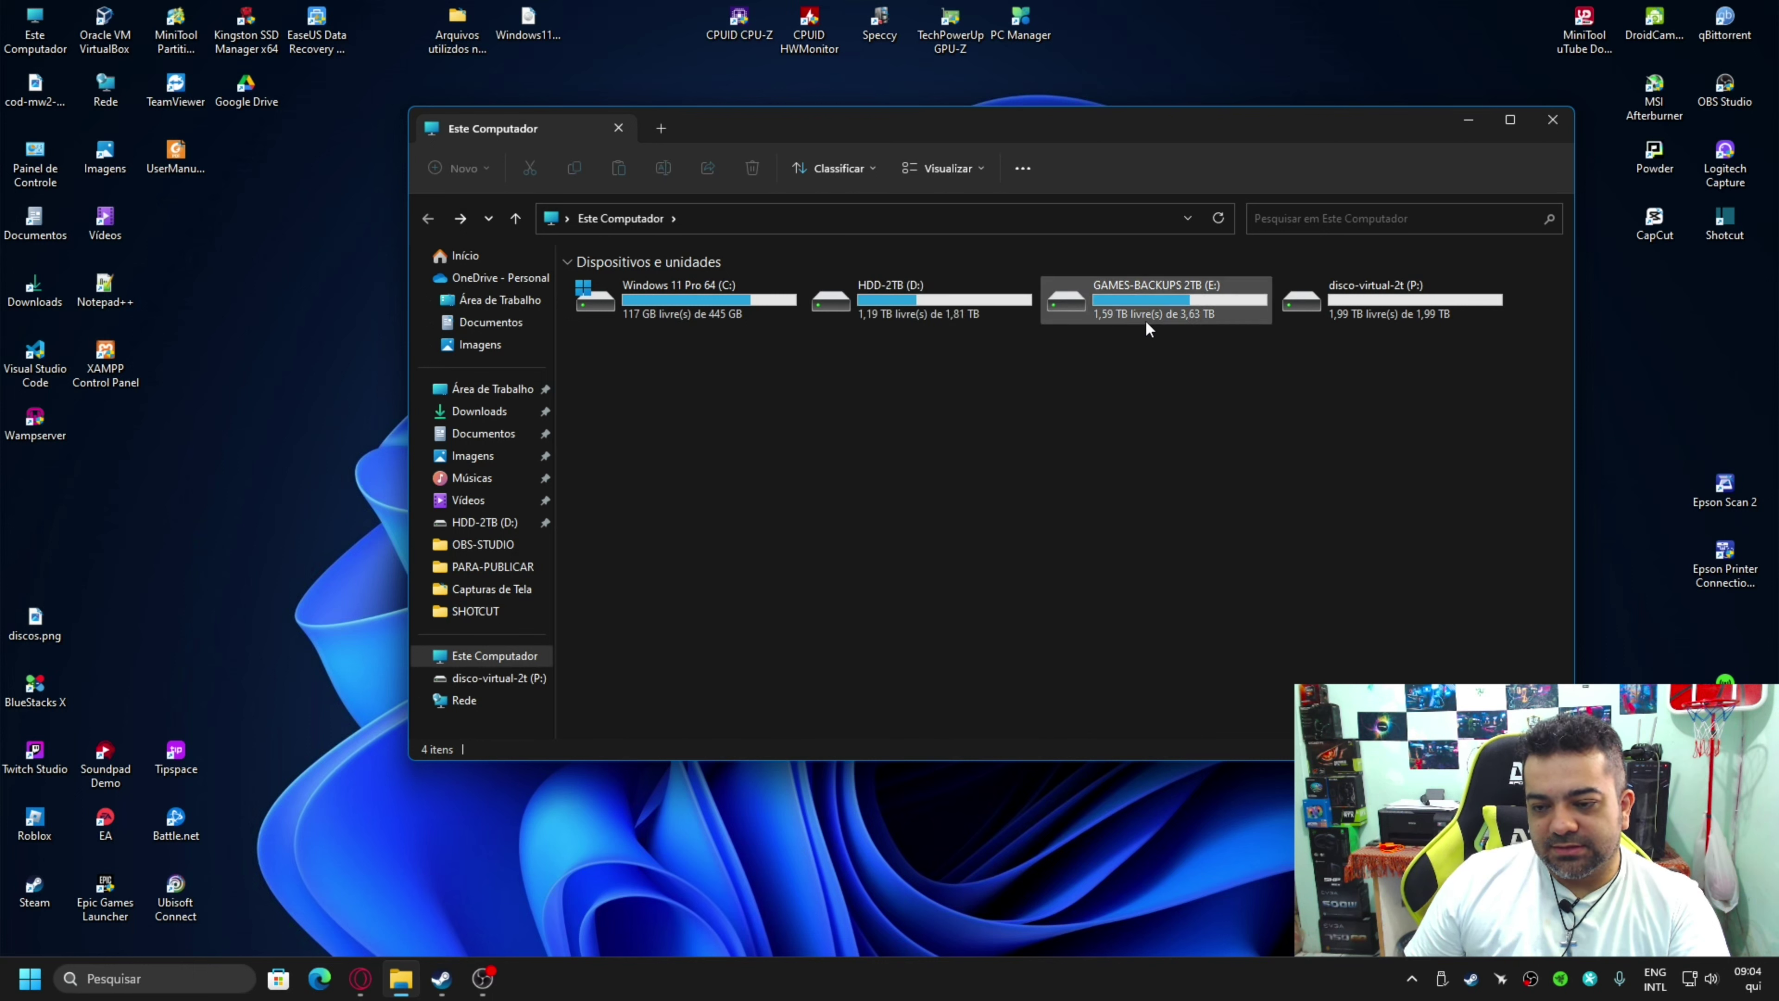
{"action": "left_click", "coordinate": [1399, 301]}
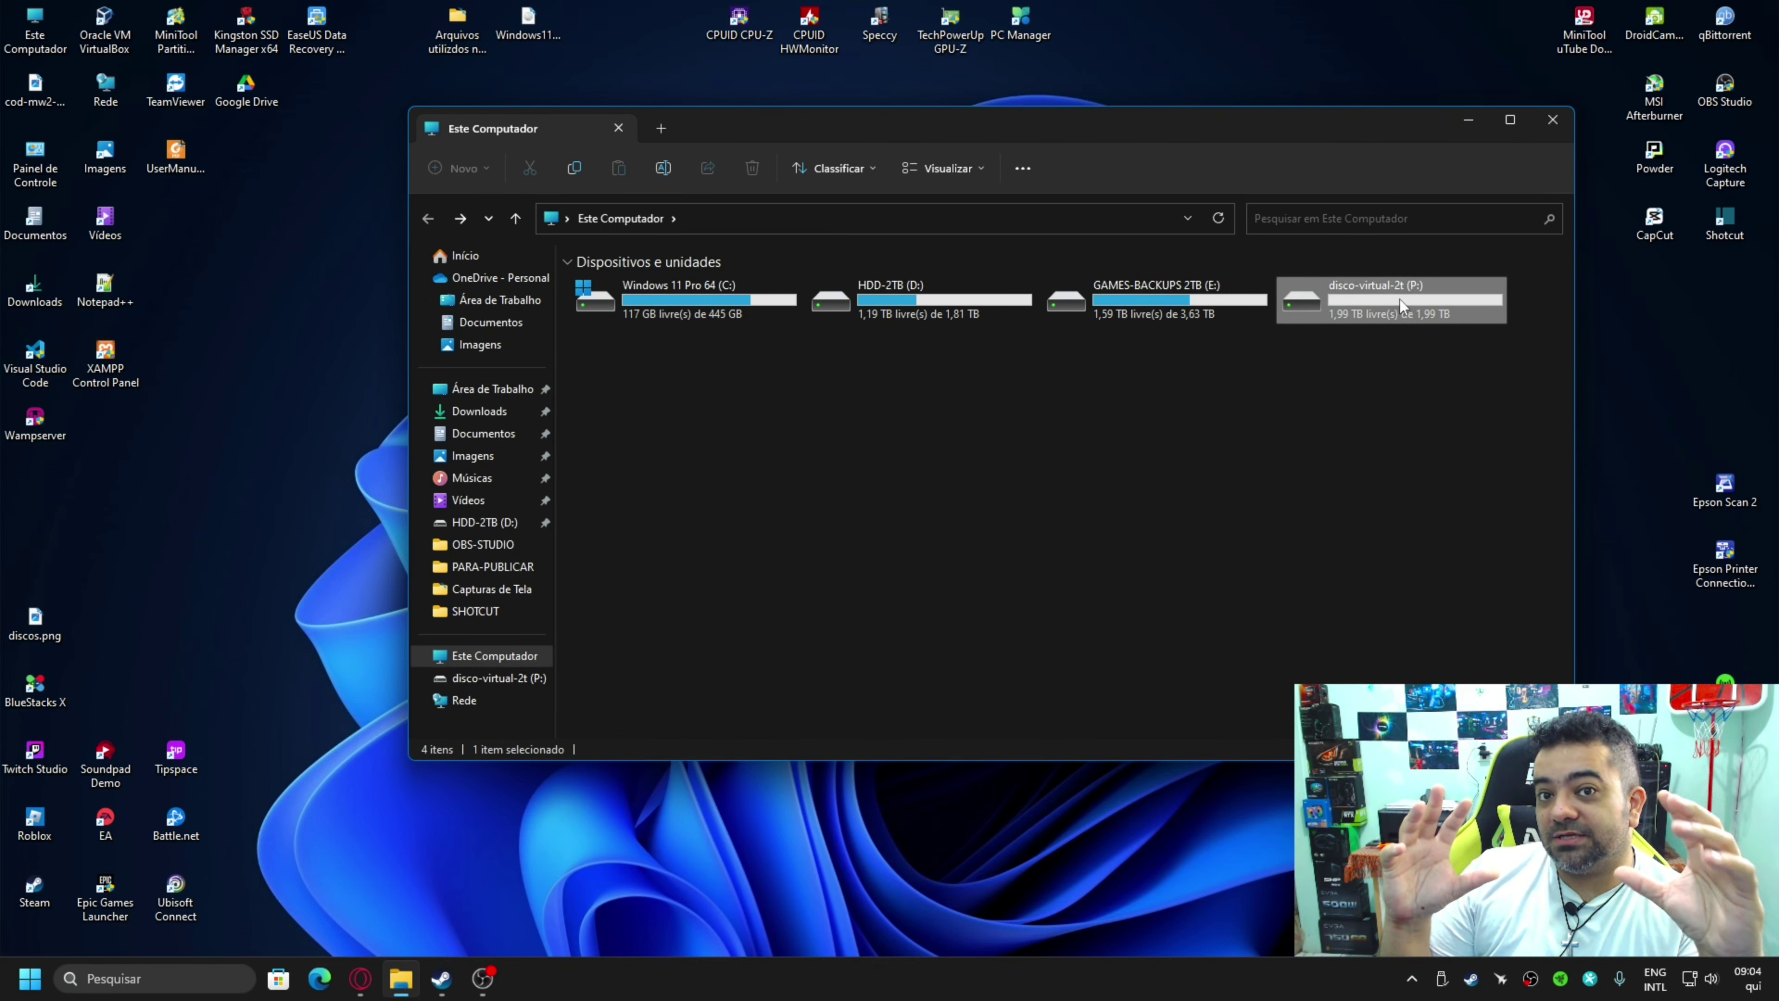
{"action": "left_click", "coordinate": [1376, 366]}
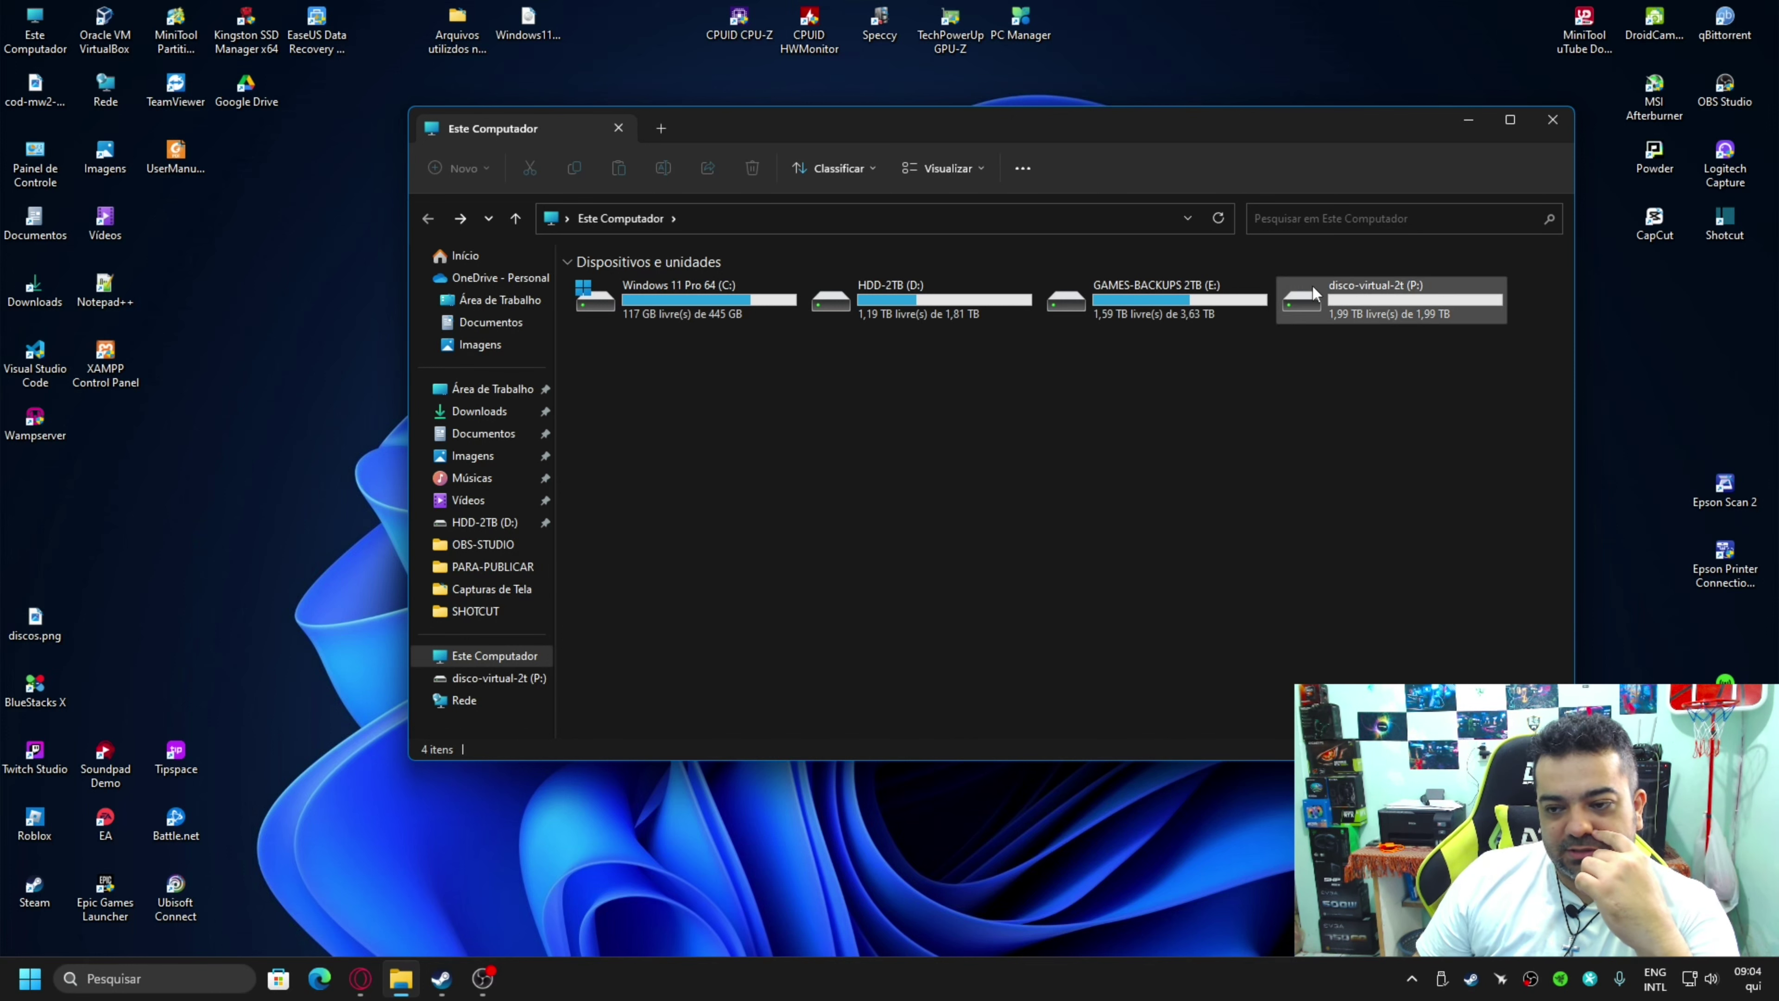
{"action": "left_click", "coordinate": [1375, 295]}
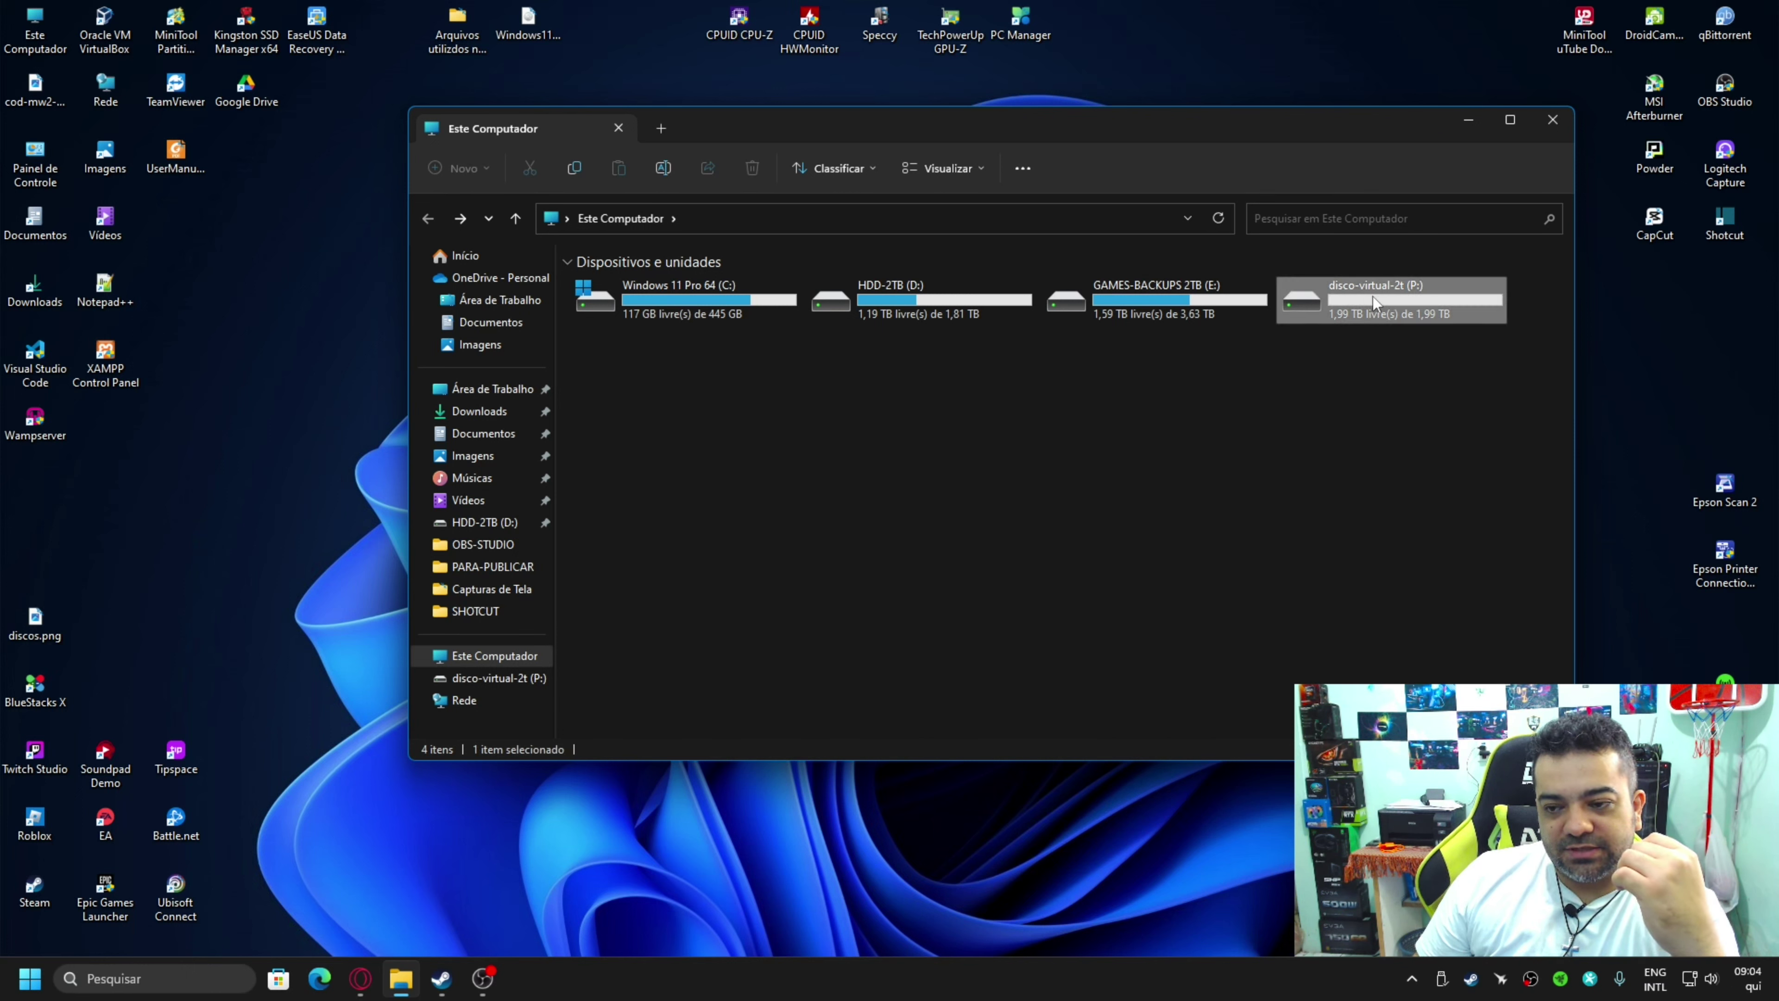
Copy the CURSOS - NOVOS folder from HDD-2TB (D:) to disco-virtual-2t (P:) and show the transfer's full details.
{"action": "double_click", "coordinate": [903, 302]}
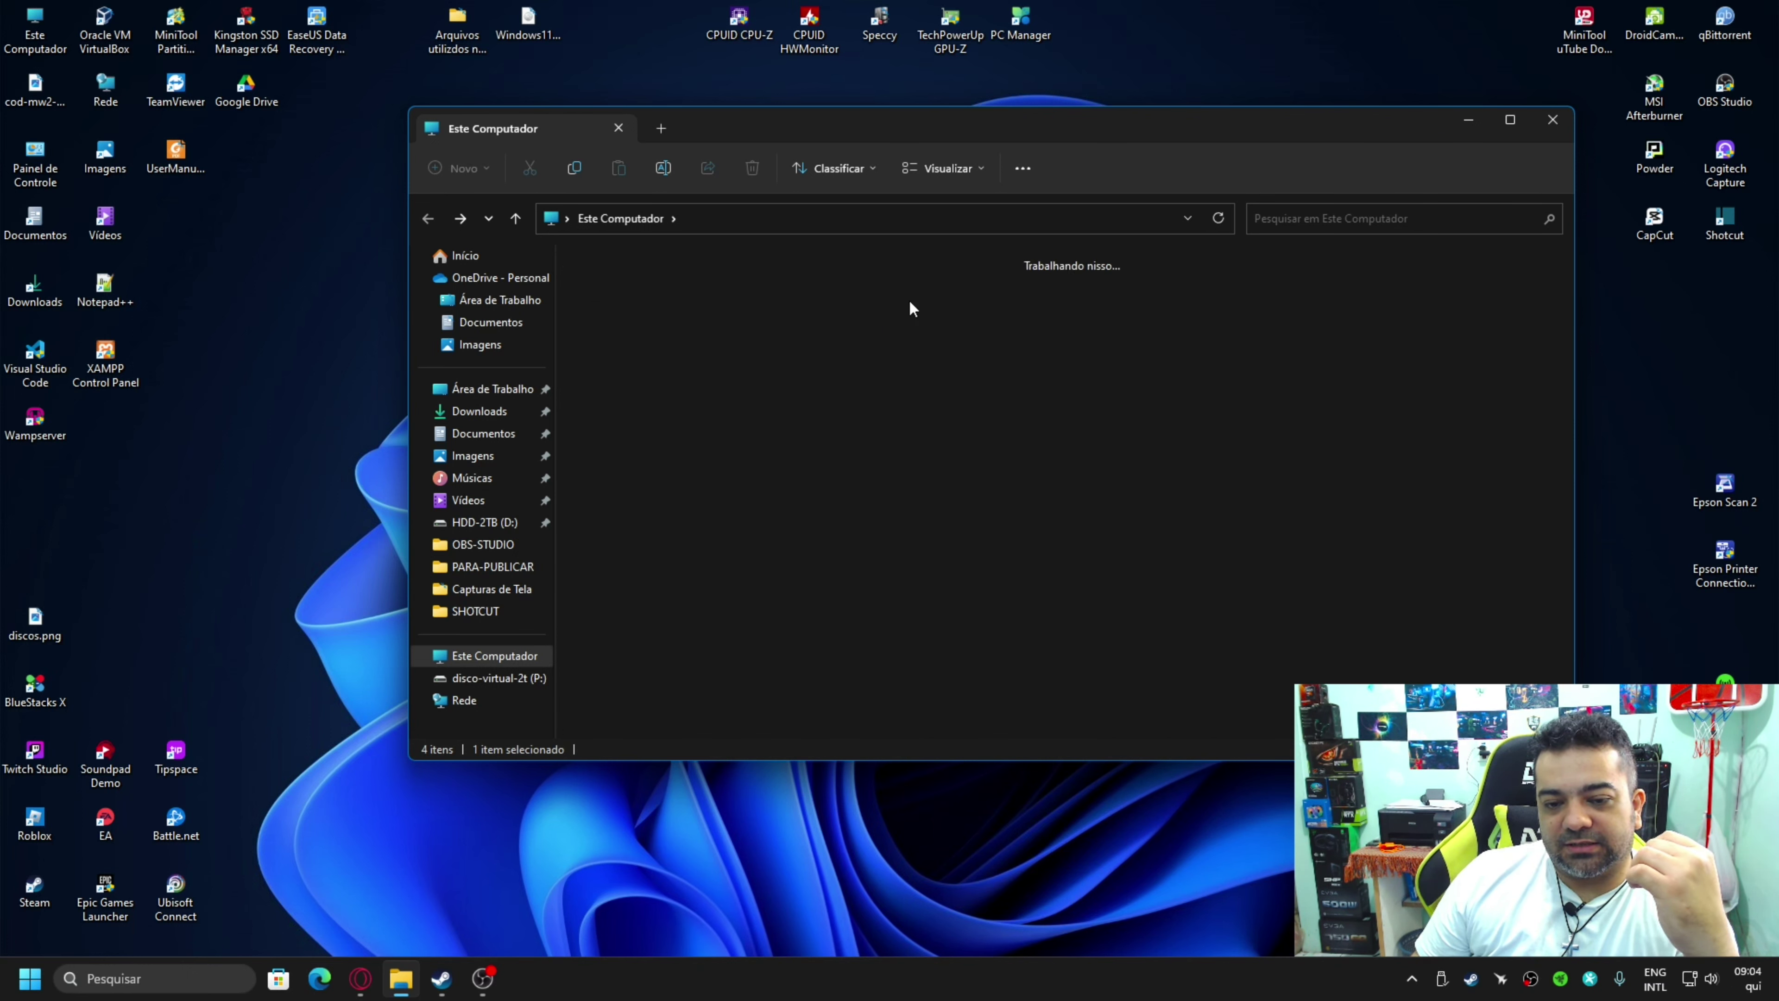
{"action": "left_click", "coordinate": [647, 263]}
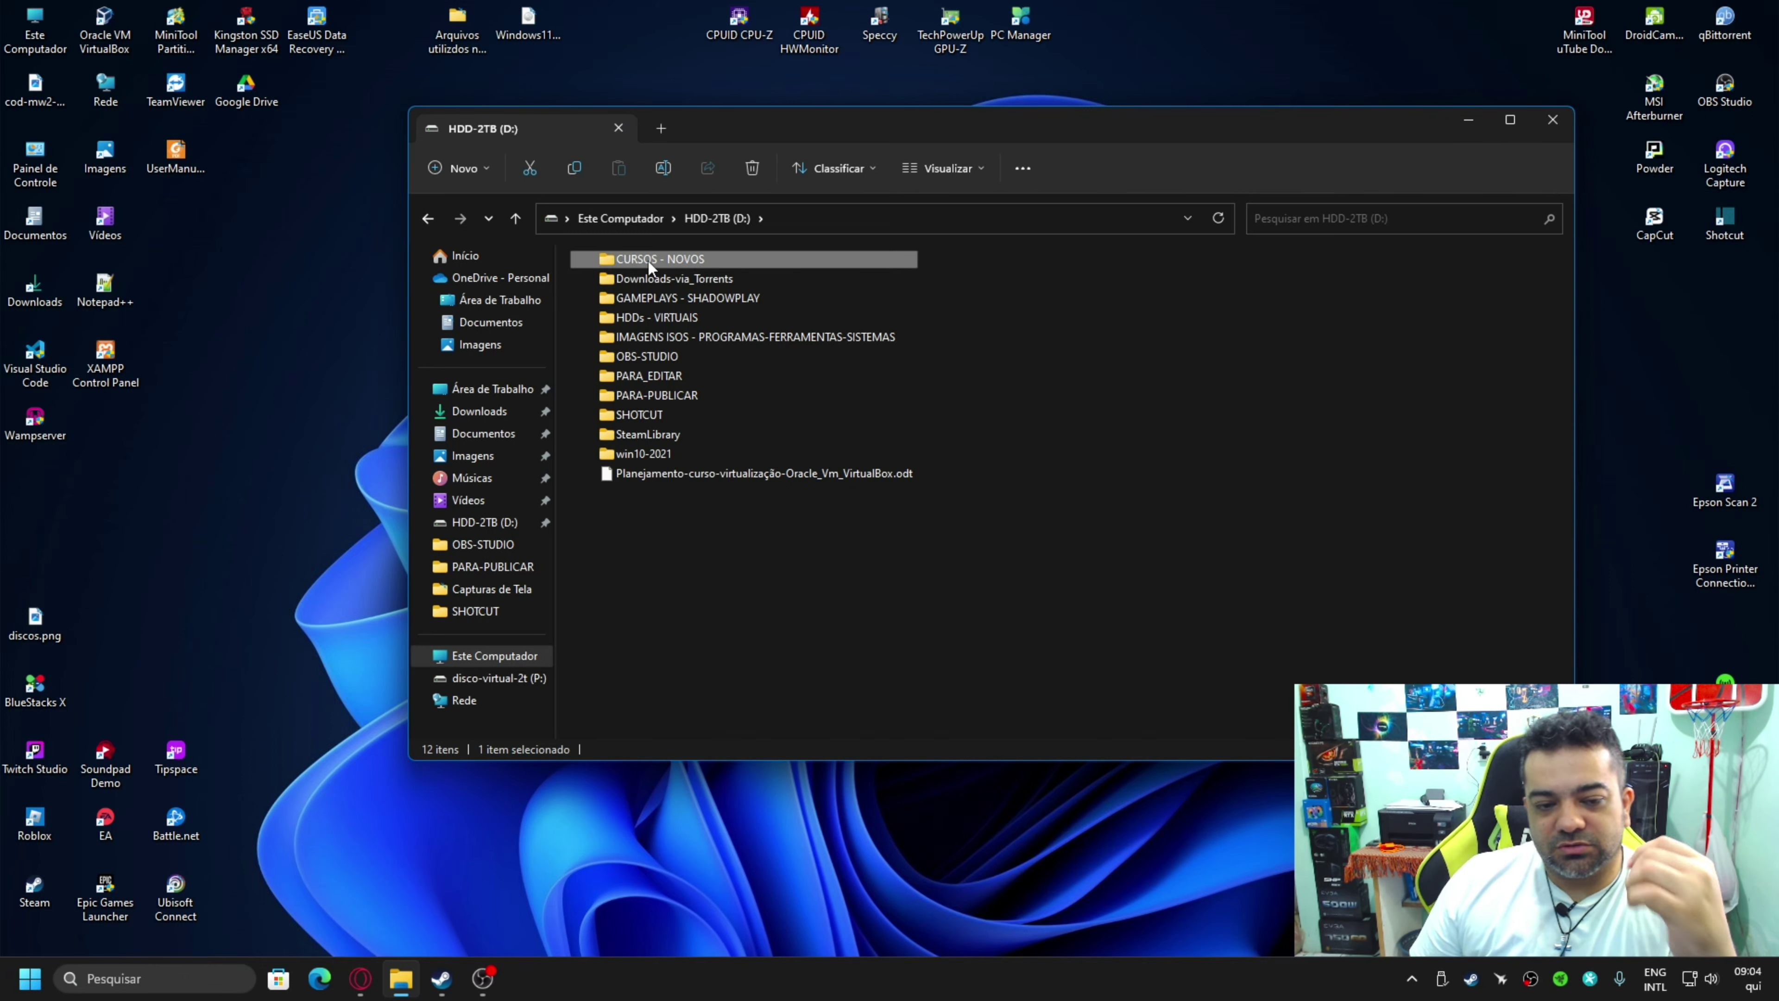
{"action": "right_click", "coordinate": [648, 262]}
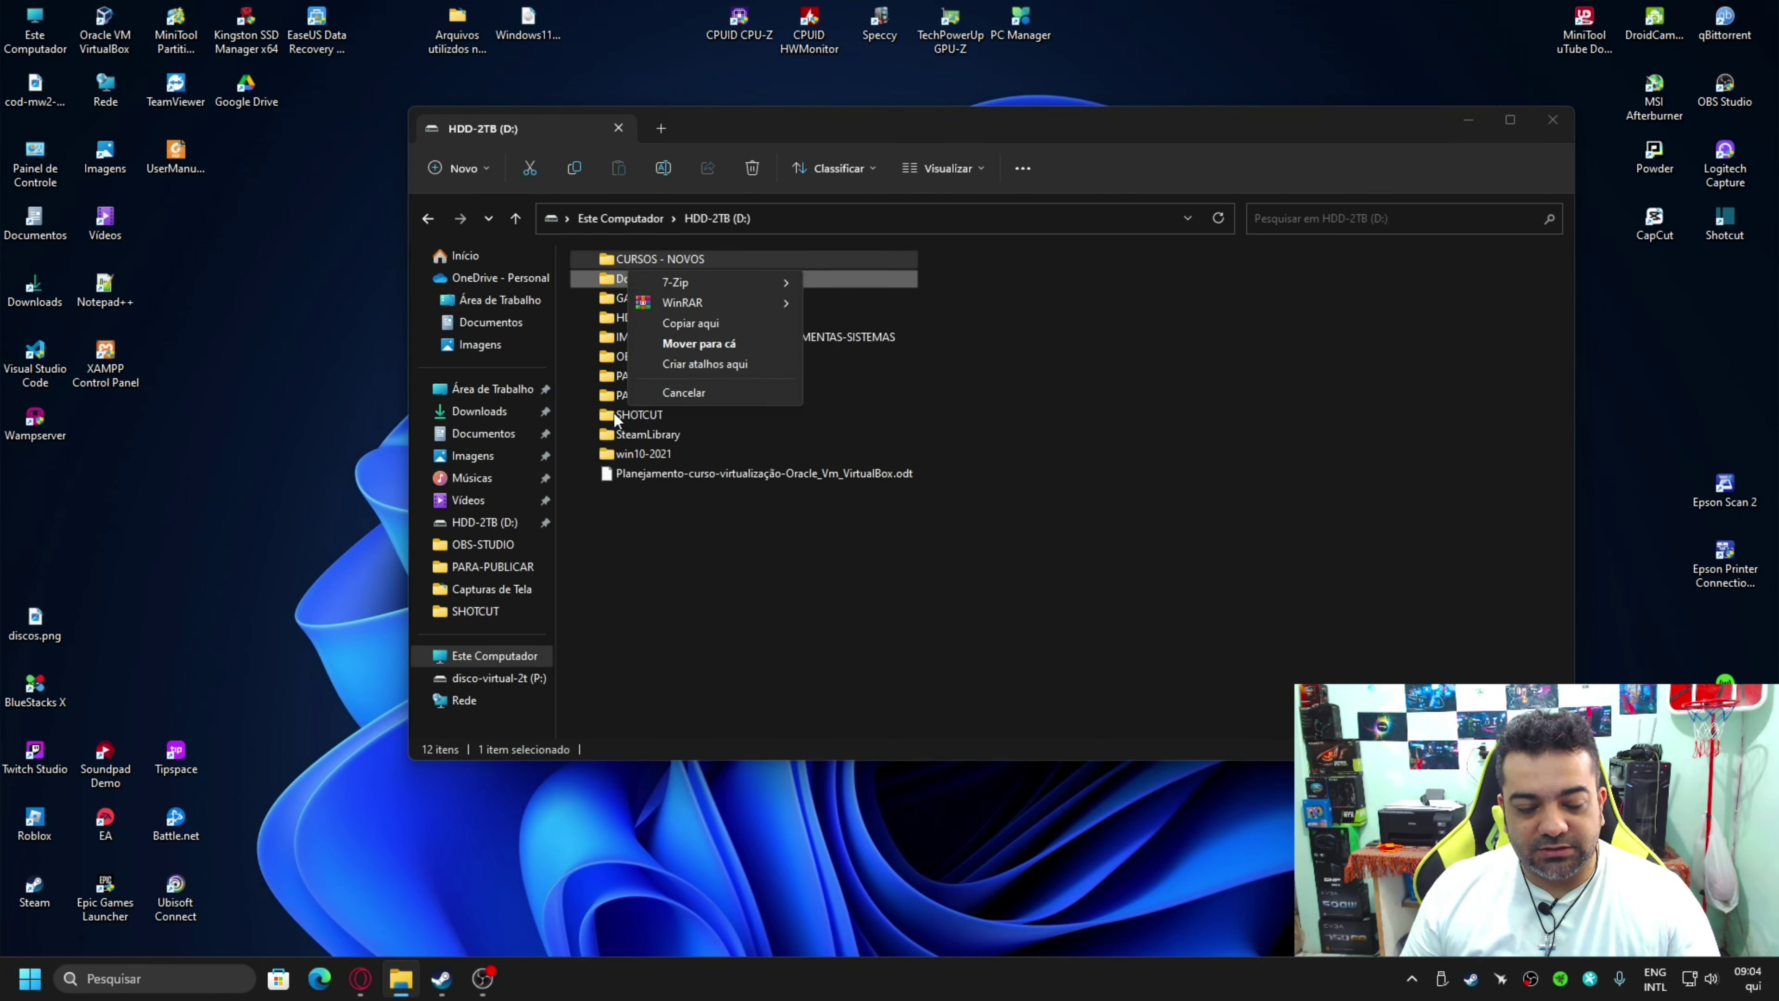
{"action": "left_click", "coordinate": [614, 639]}
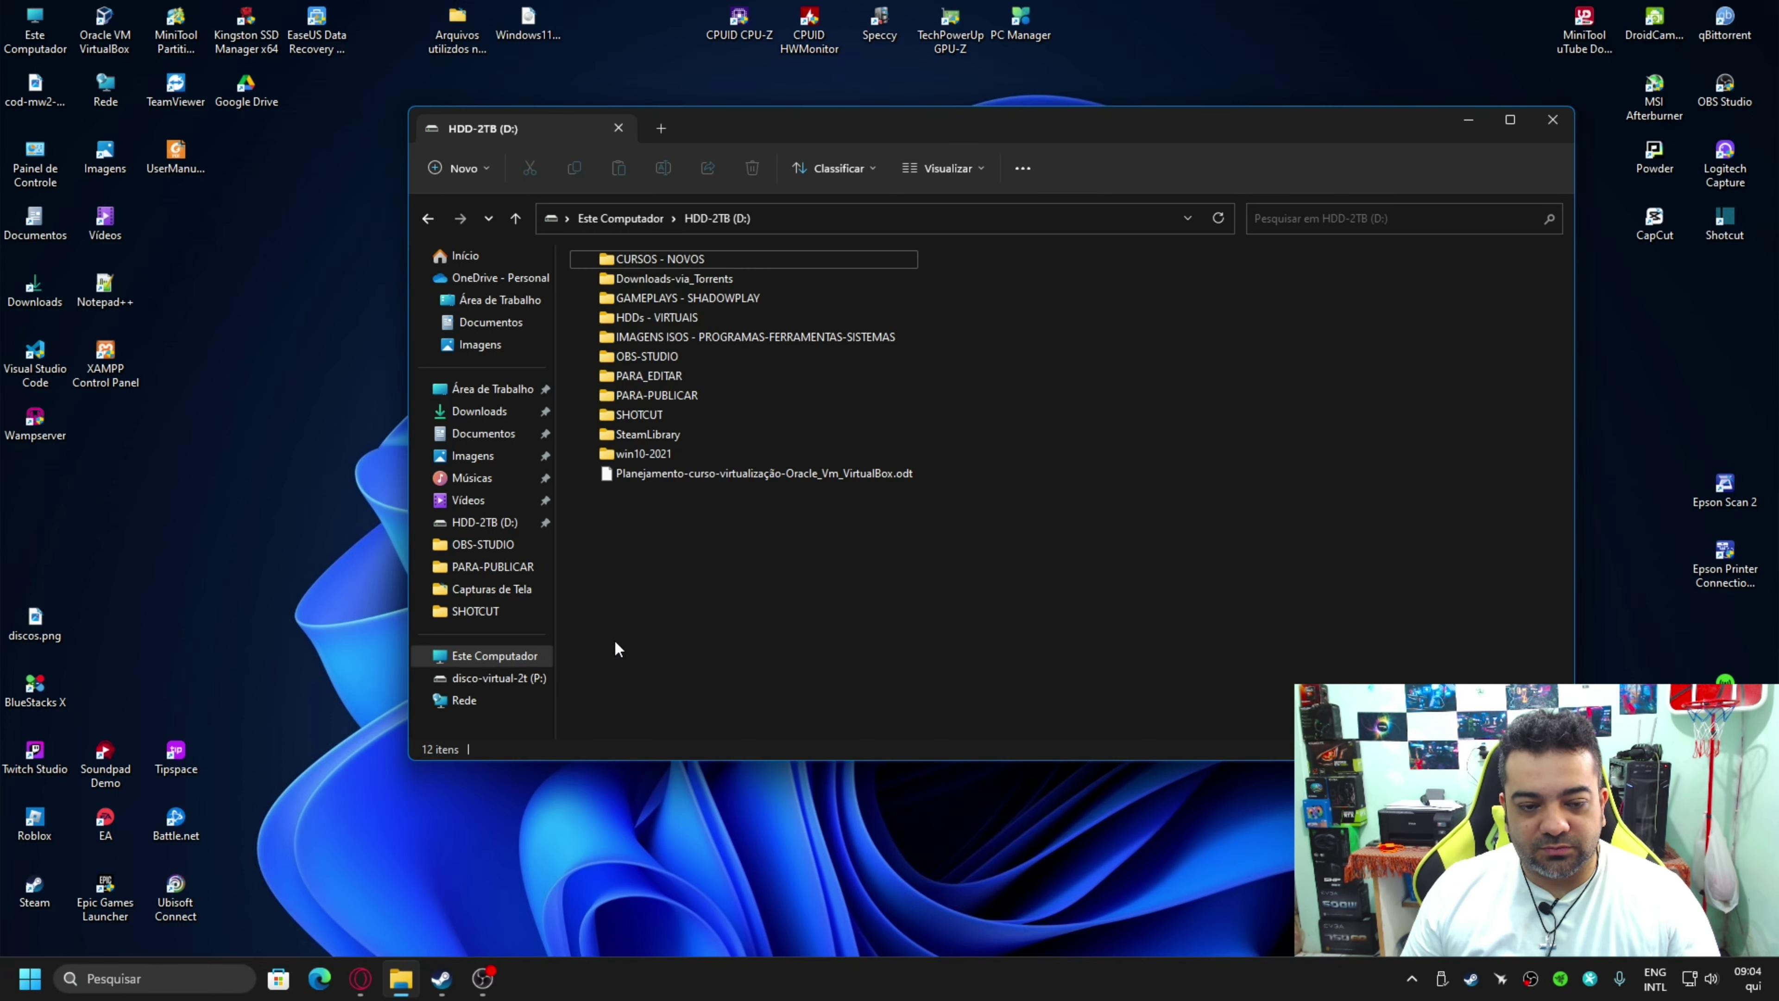
{"action": "left_click", "coordinate": [642, 261]}
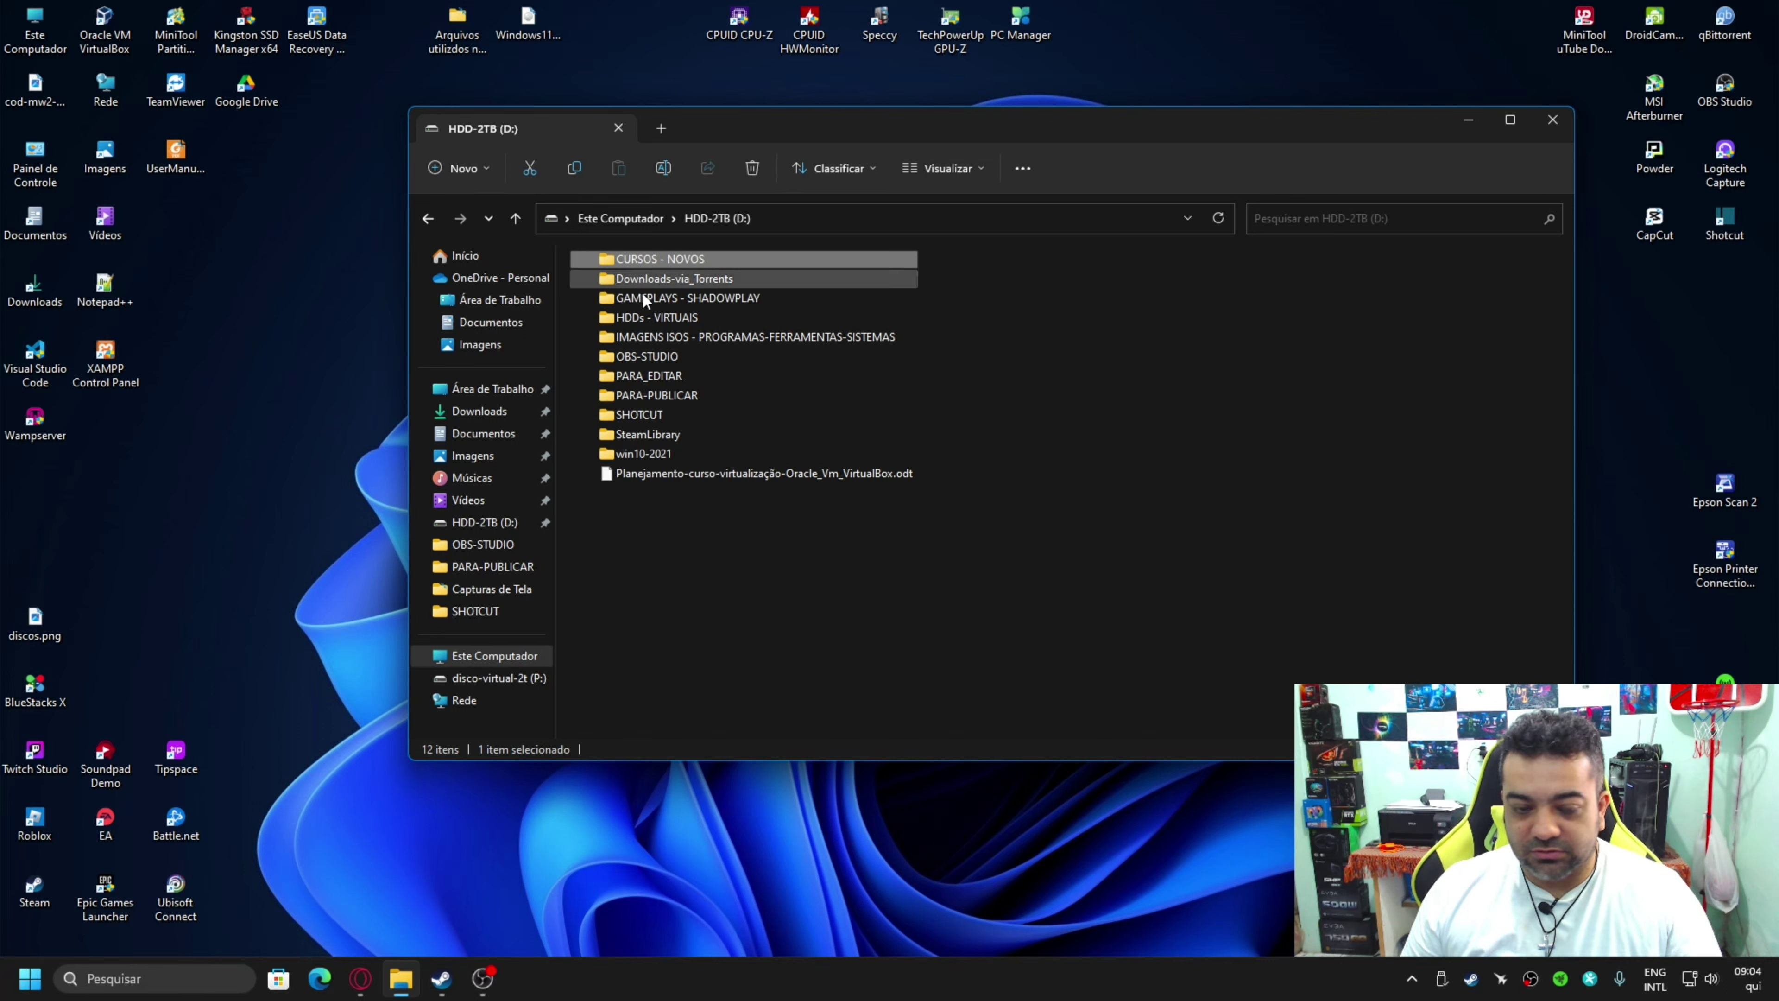
{"action": "left_click", "coordinate": [649, 596]}
{"action": "left_click", "coordinate": [439, 219]}
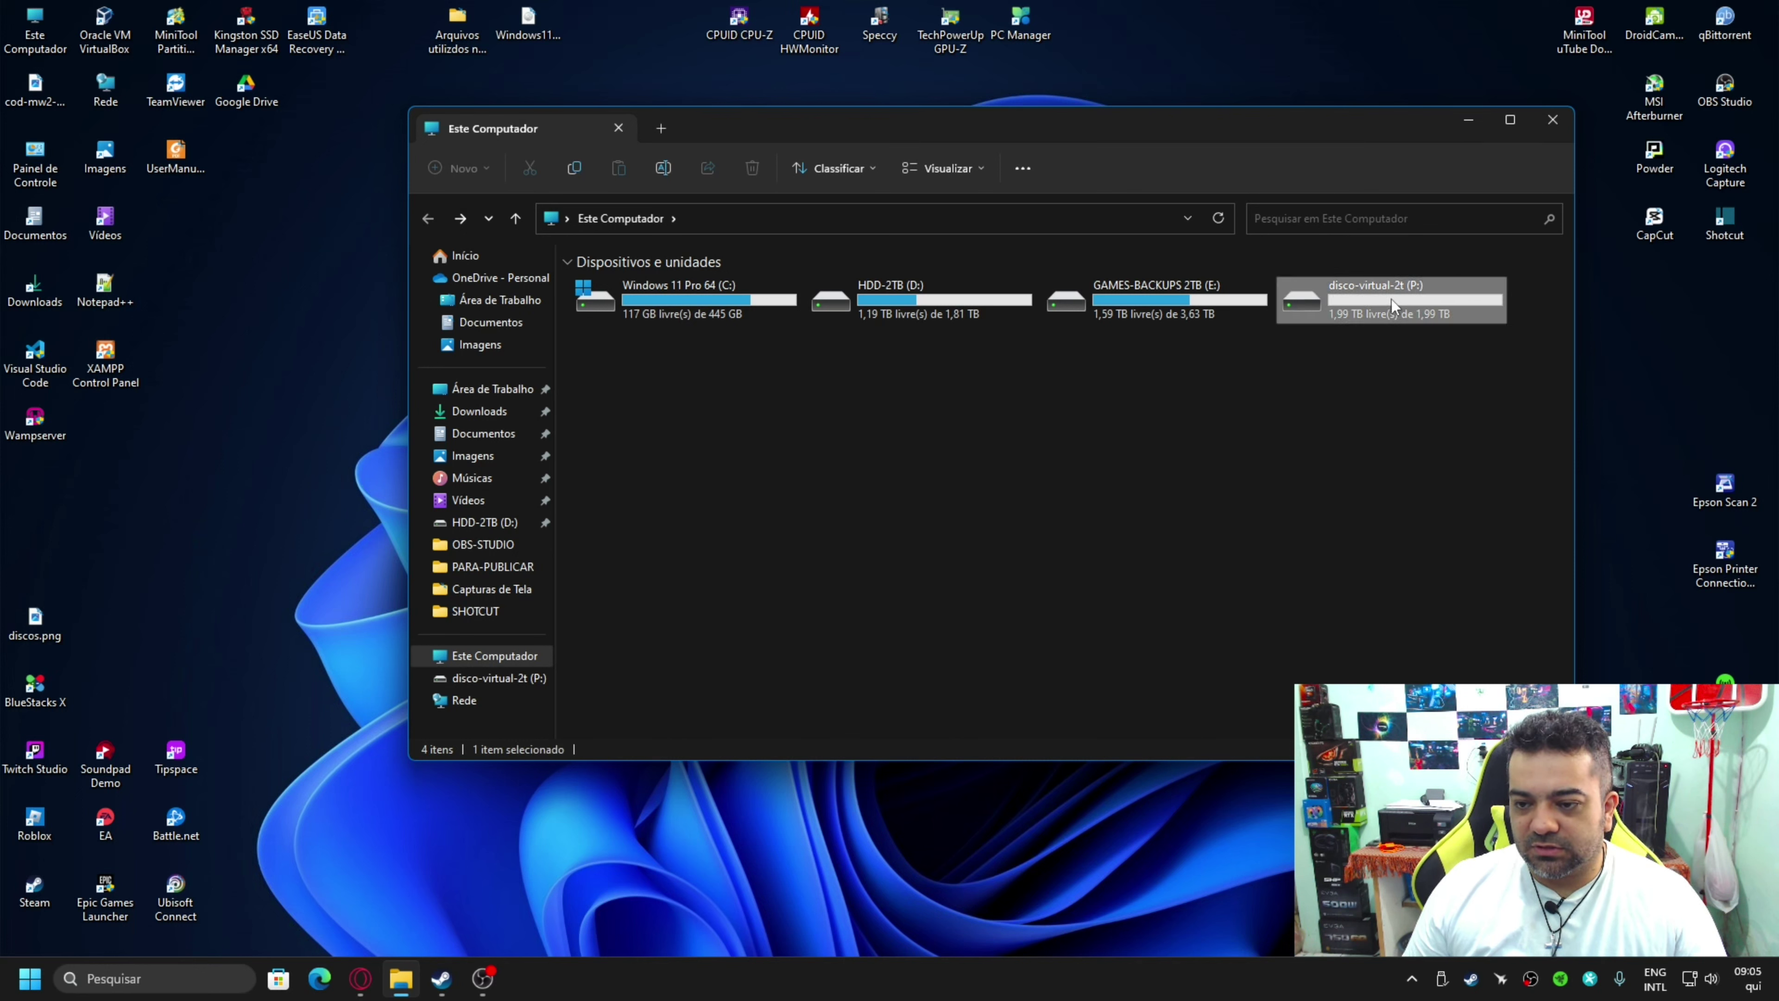
{"action": "double_click", "coordinate": [1331, 305]}
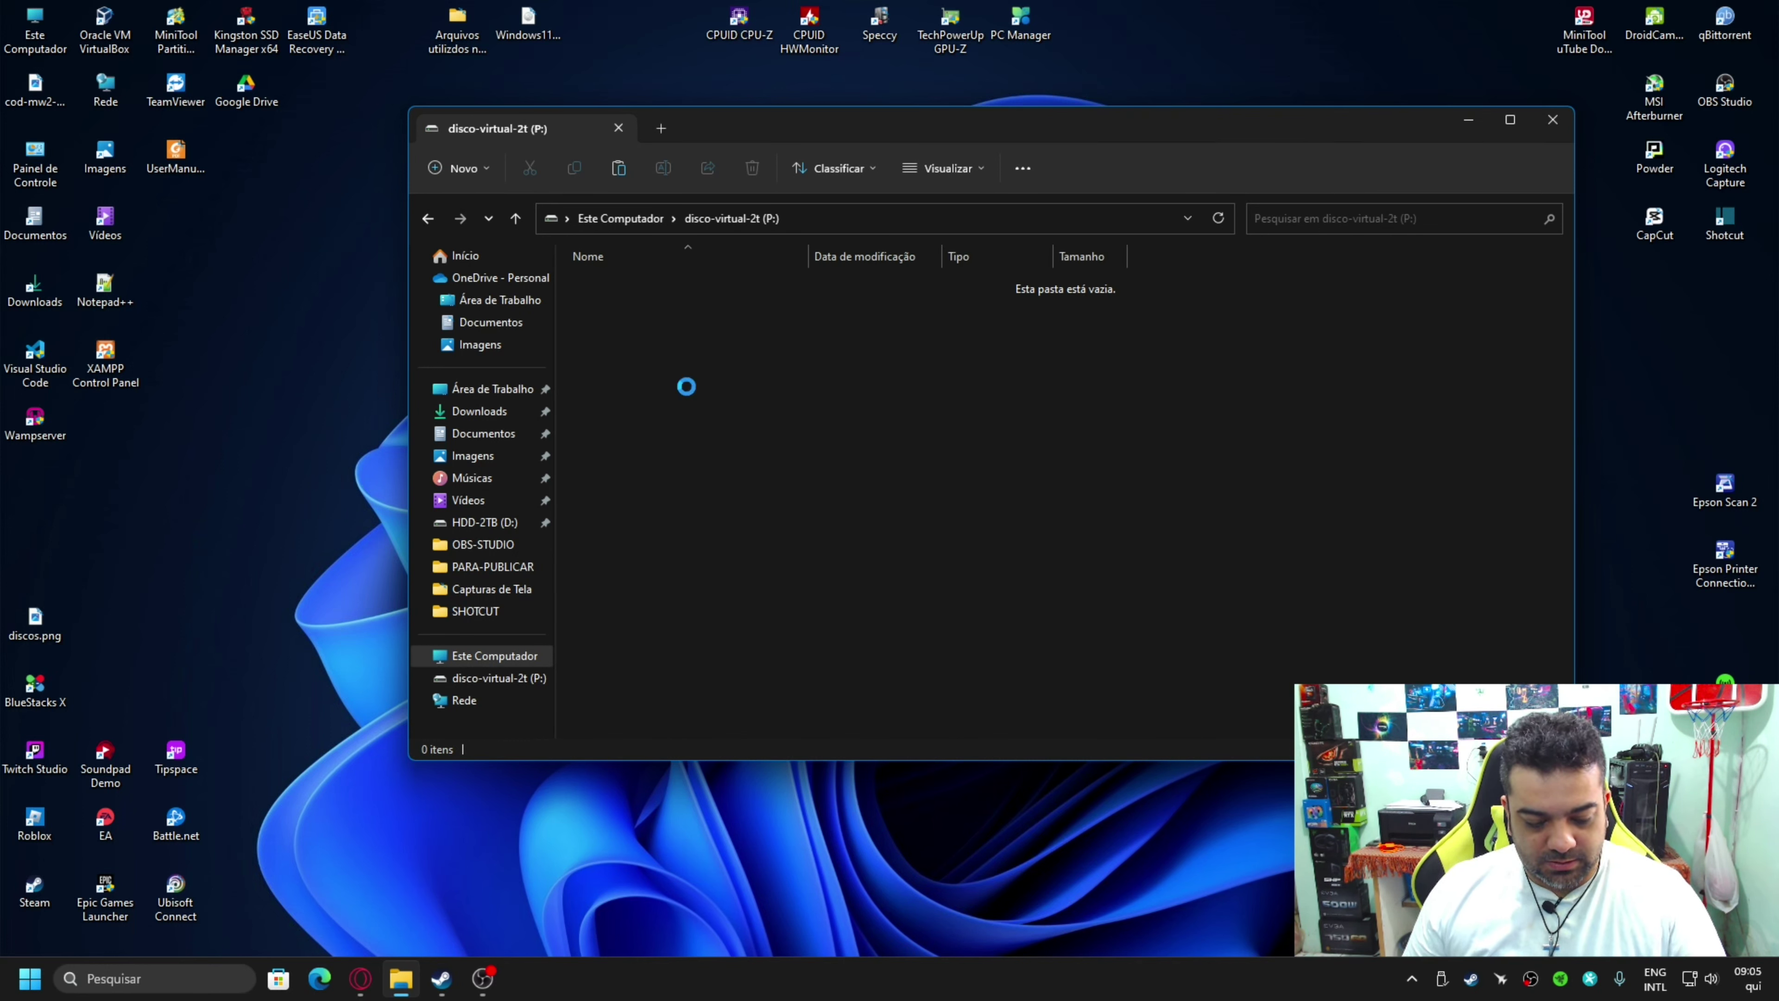
{"action": "key", "text": "ctrl+v"}
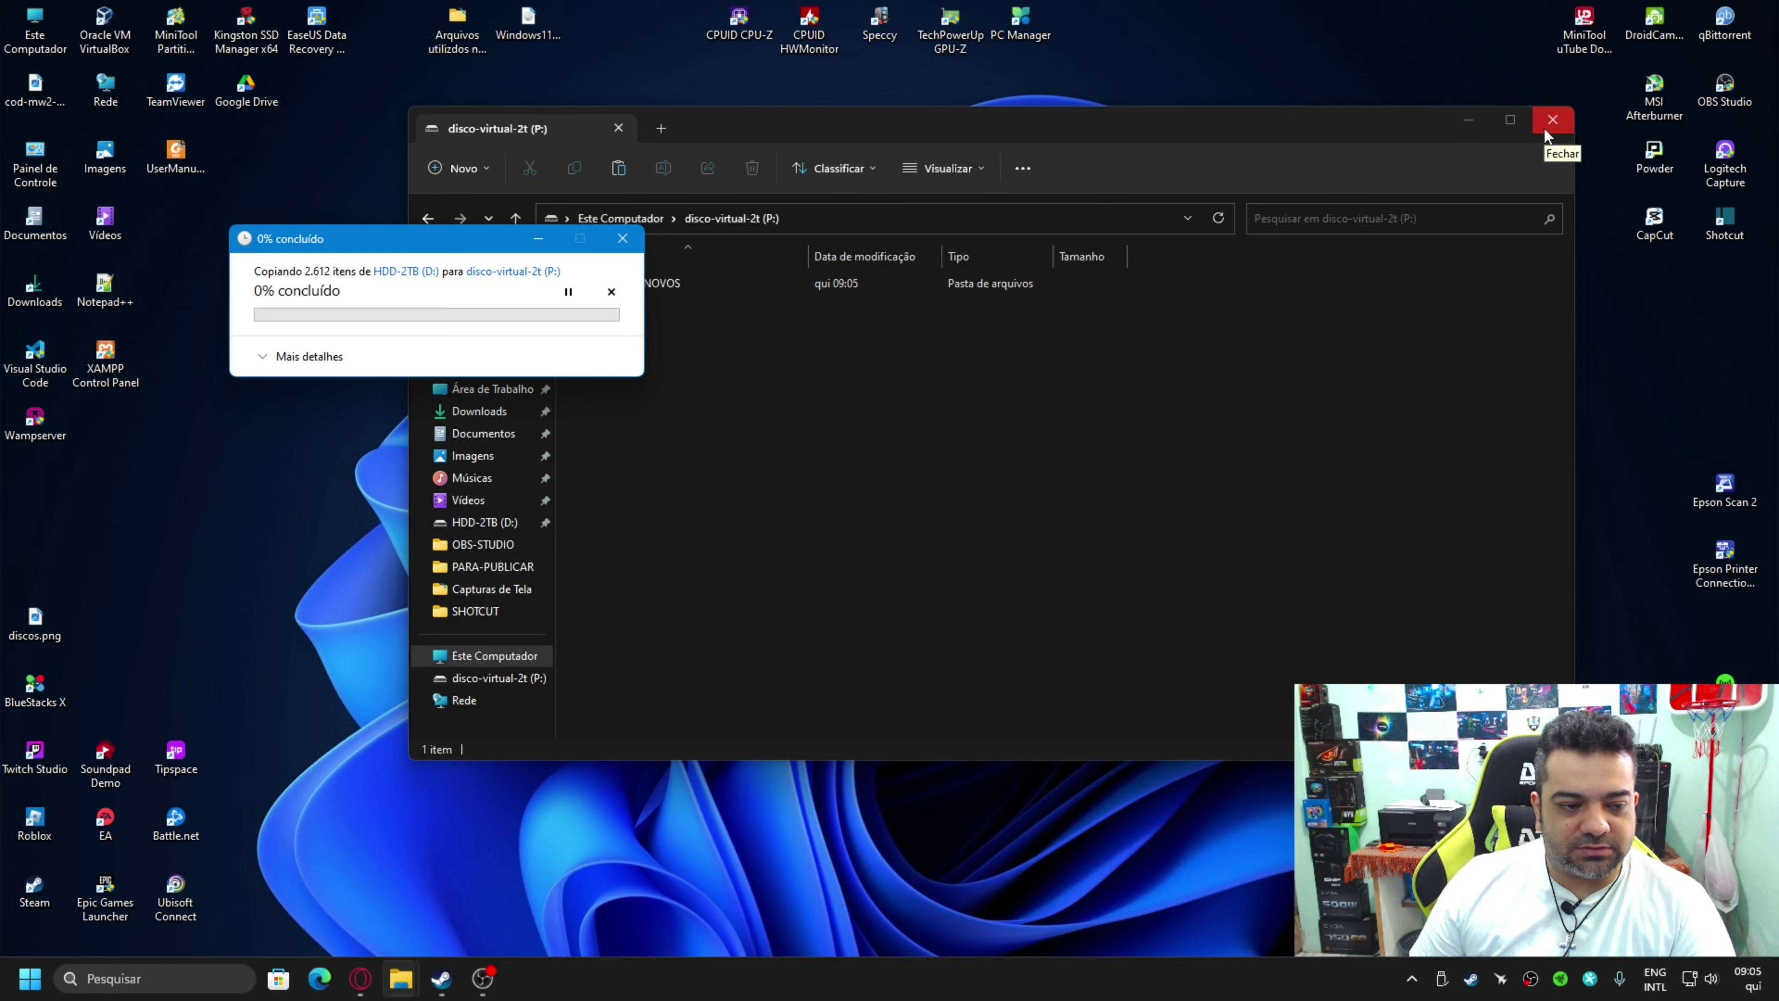
{"action": "left_click", "coordinate": [276, 359]}
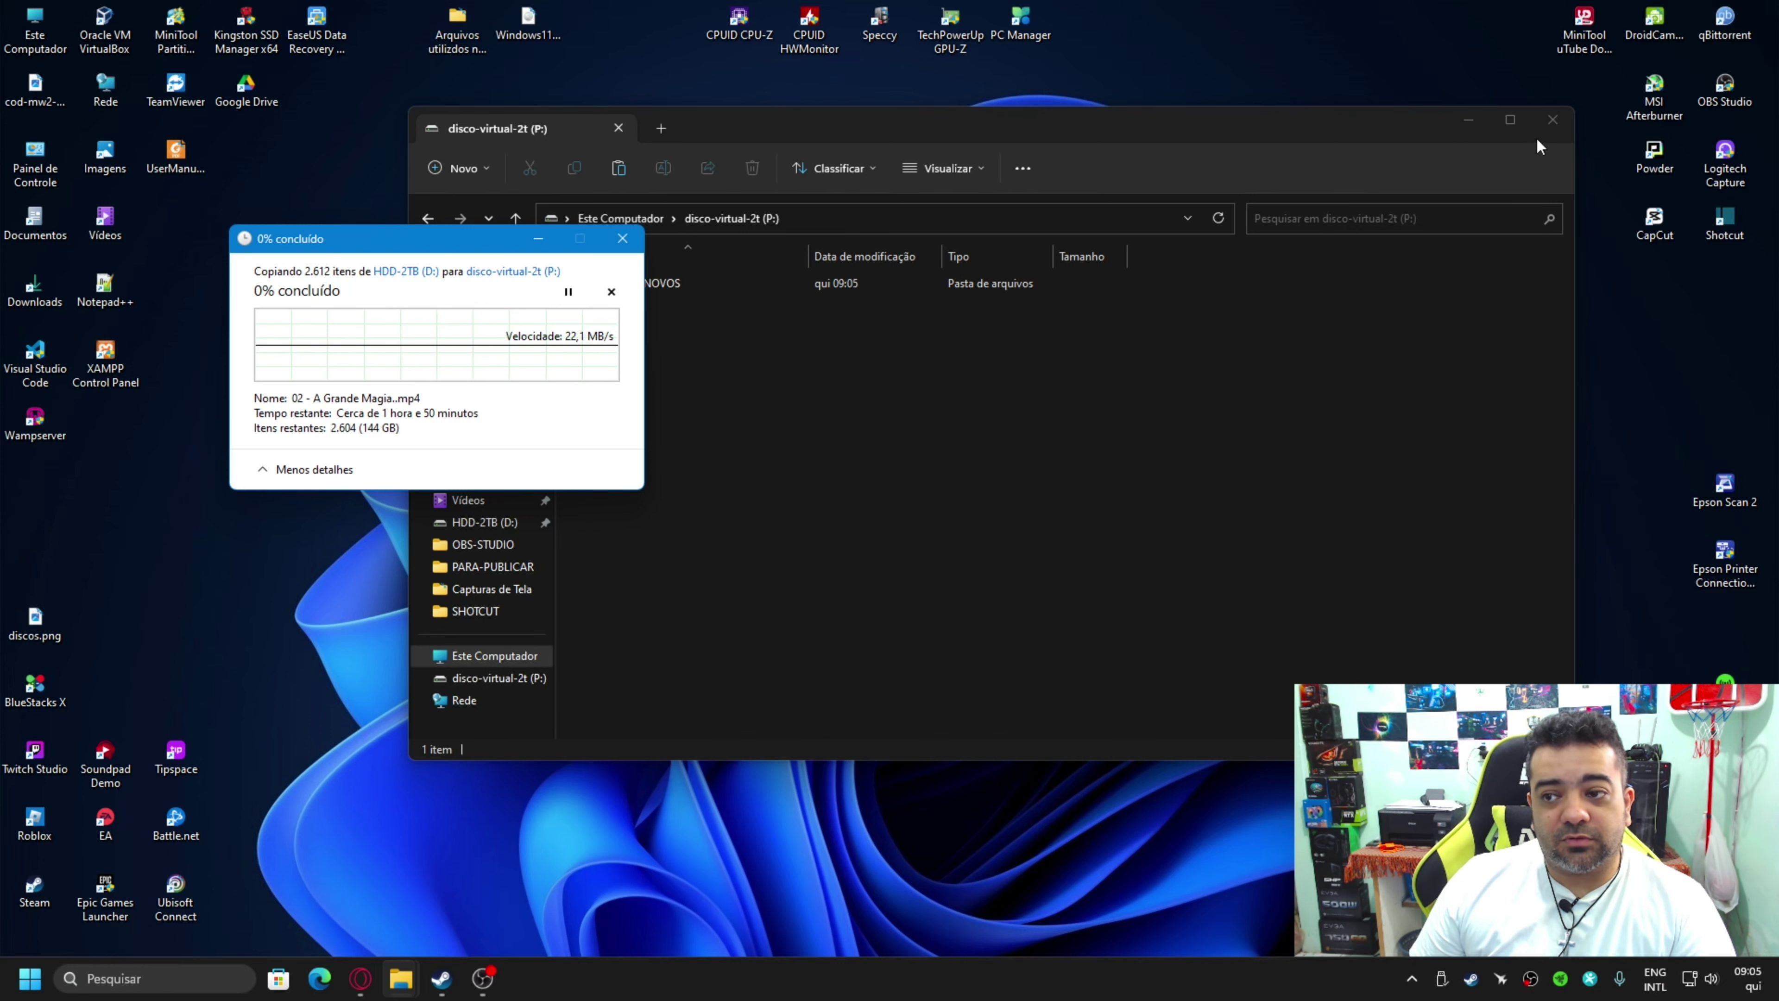
Close the drive P window, and reopen Este Computador side by side with the copy progress window.
{"action": "left_click", "coordinate": [1553, 120]}
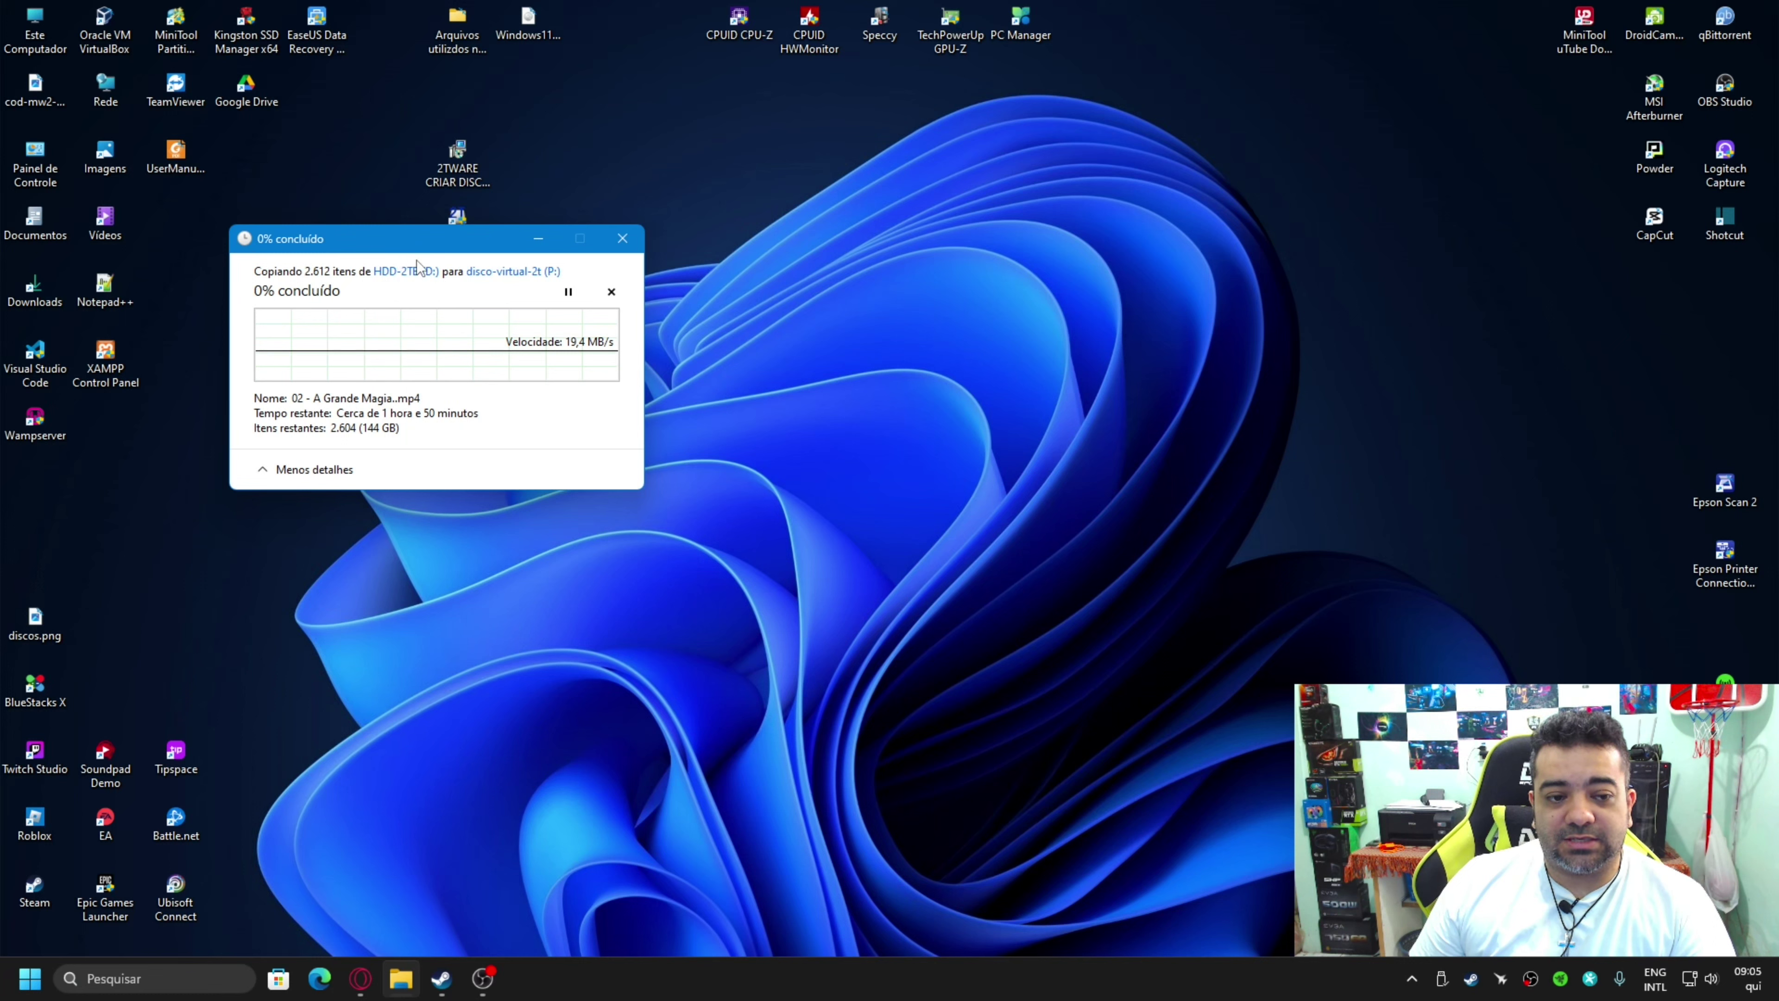
{"action": "left_click_drag", "start_coordinate": [421, 235], "coordinate": [1359, 111]}
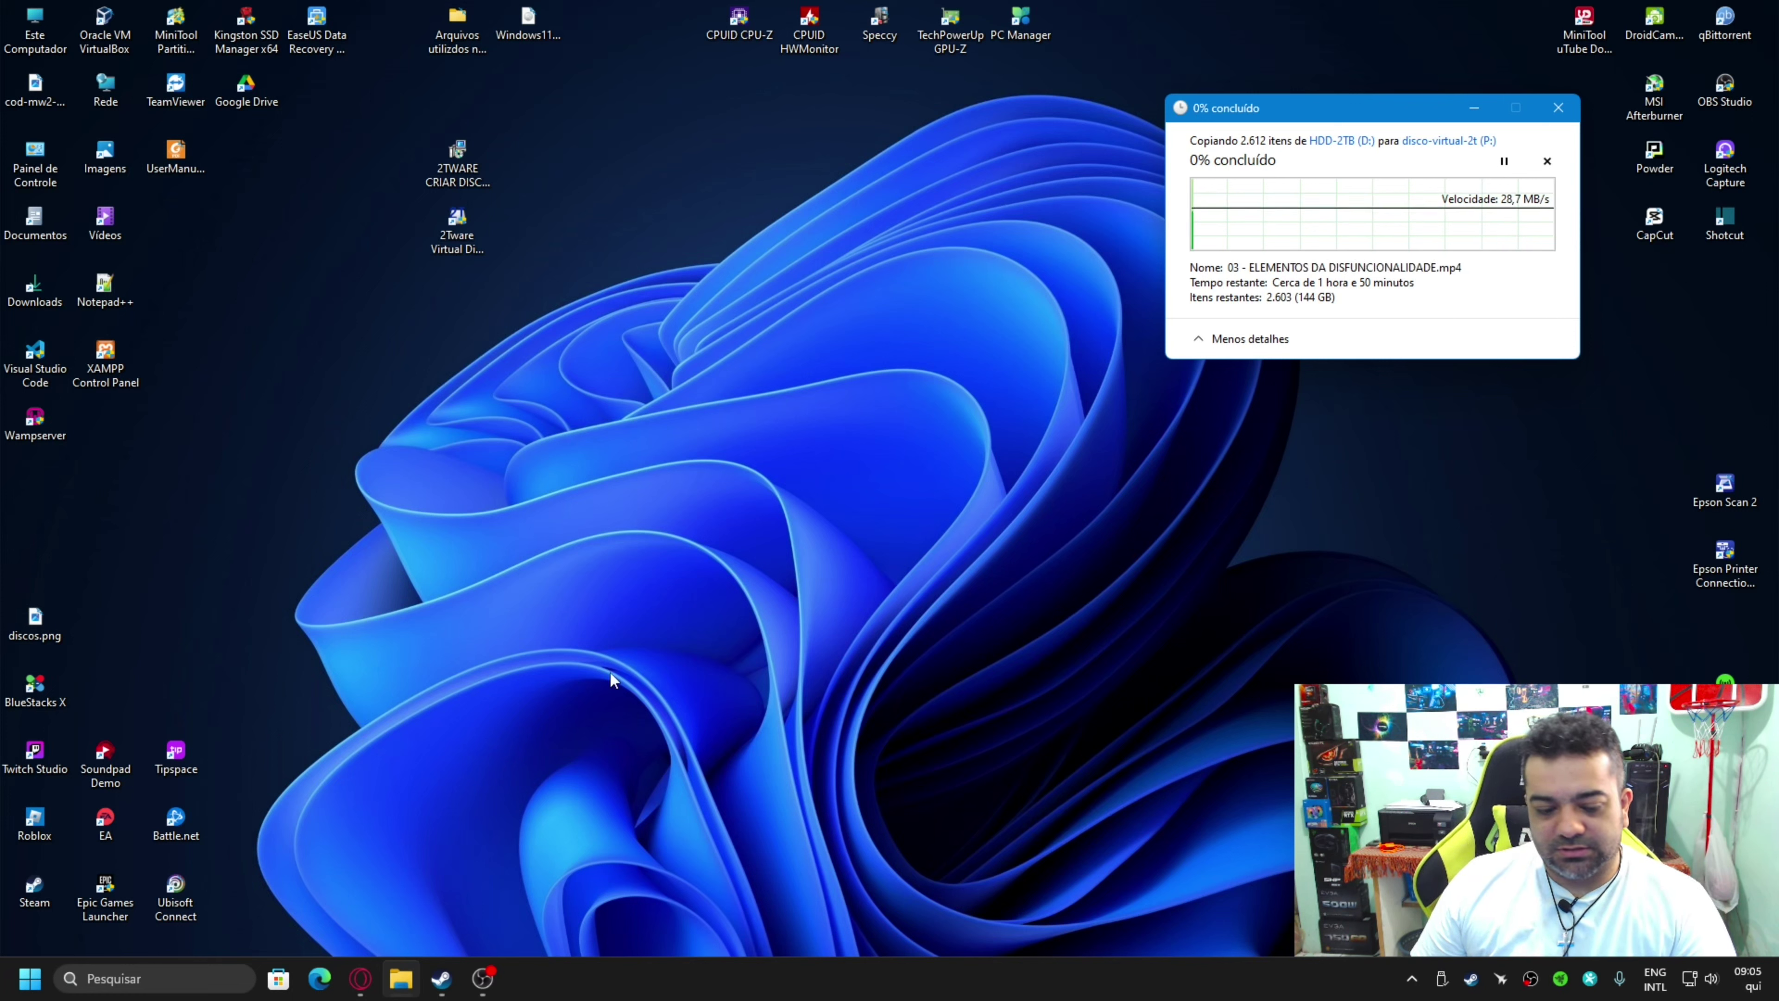
{"action": "double_click", "coordinate": [49, 37]}
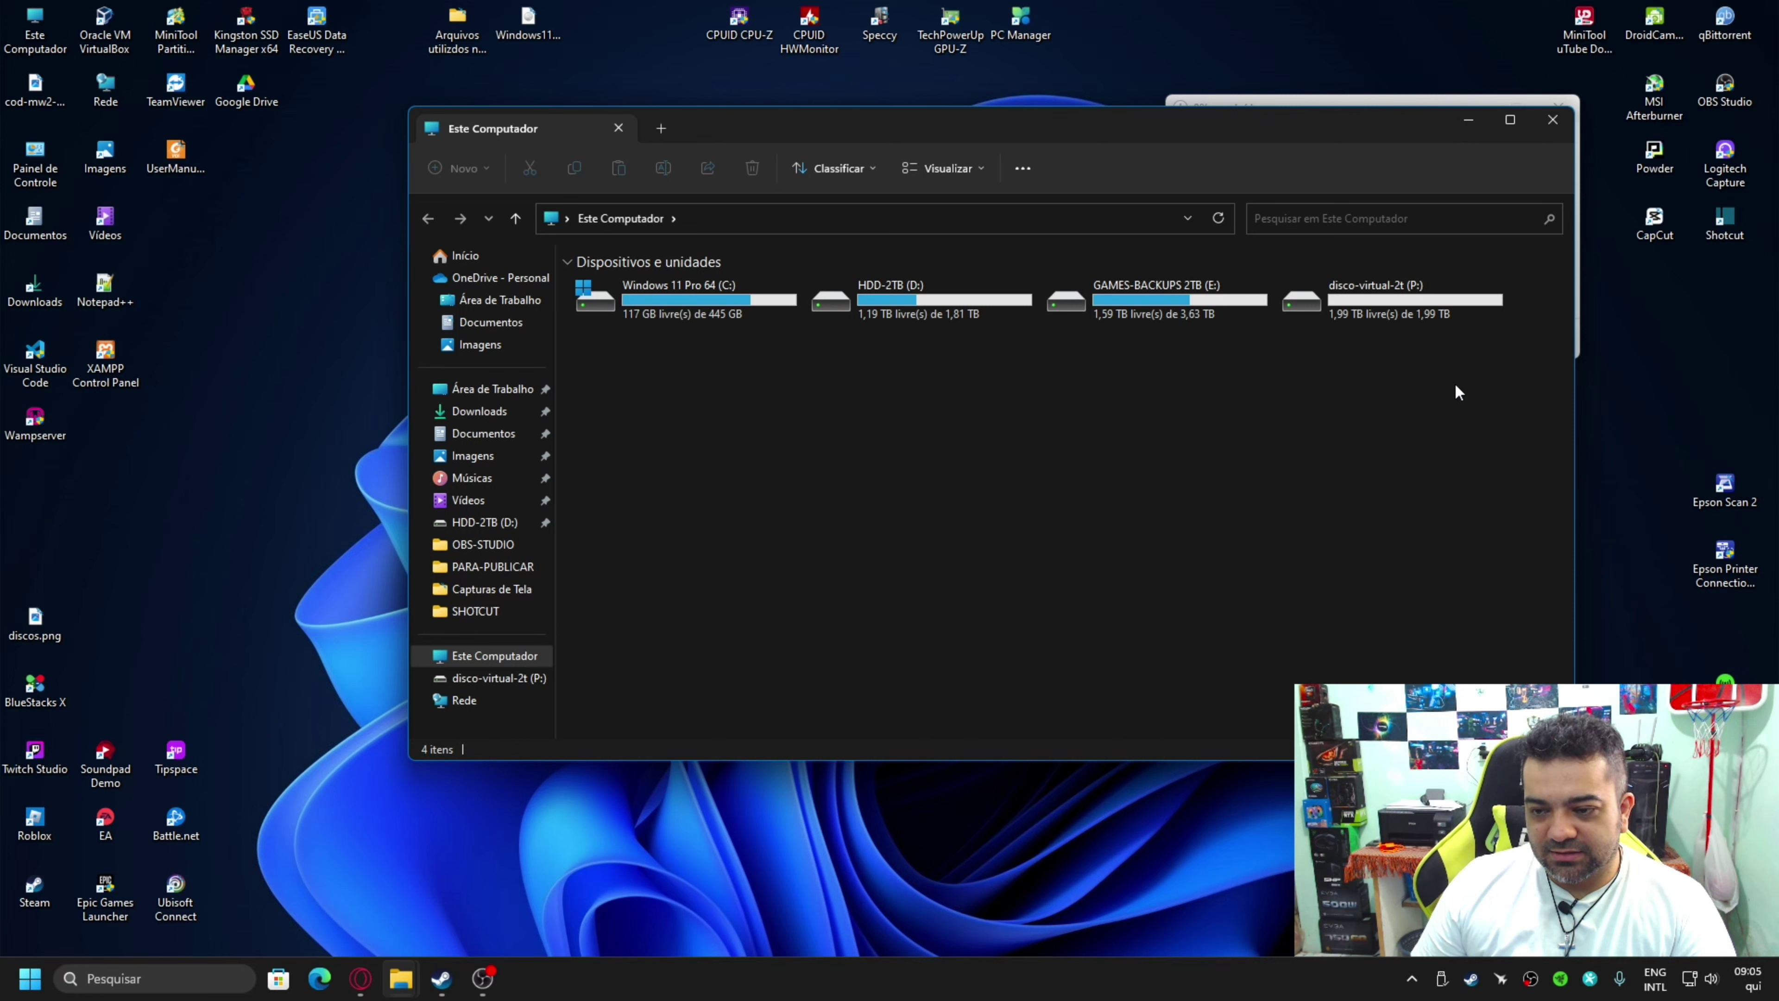
{"action": "left_click_drag", "start_coordinate": [1045, 132], "coordinate": [660, 116]}
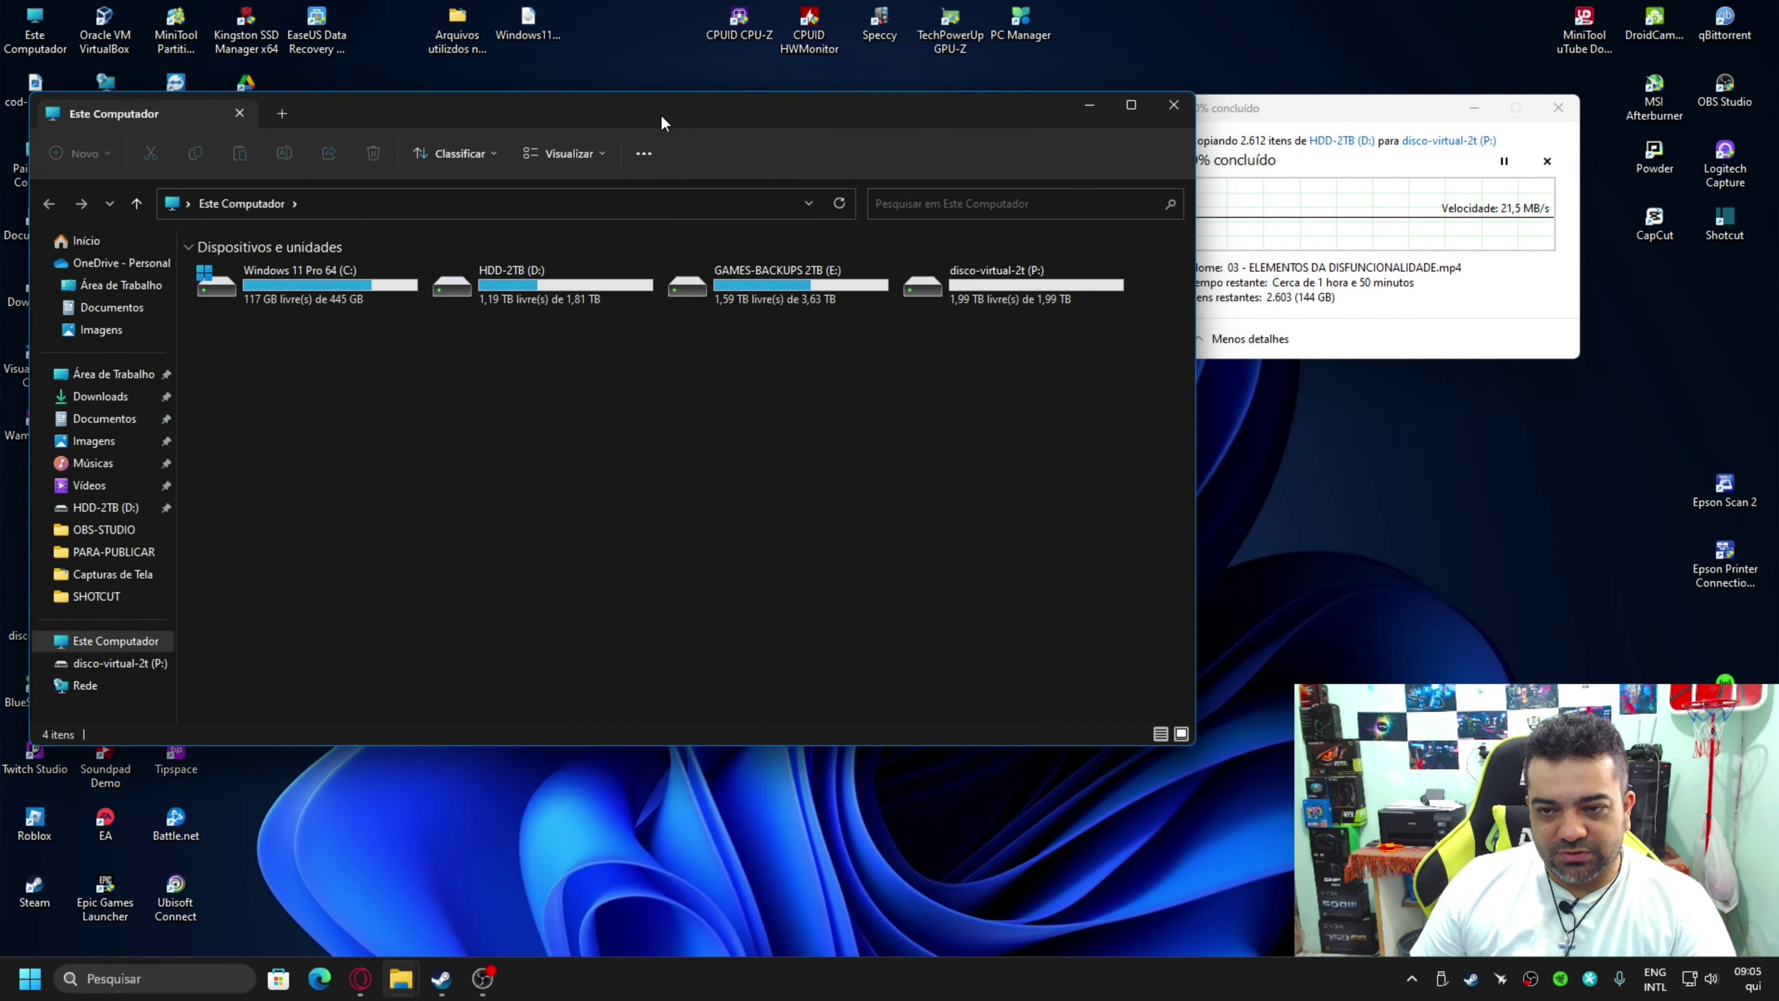
{"action": "left_click_drag", "start_coordinate": [1303, 123], "coordinate": [1468, 95]}
{"action": "left_click_drag", "start_coordinate": [886, 107], "coordinate": [1017, 90]}
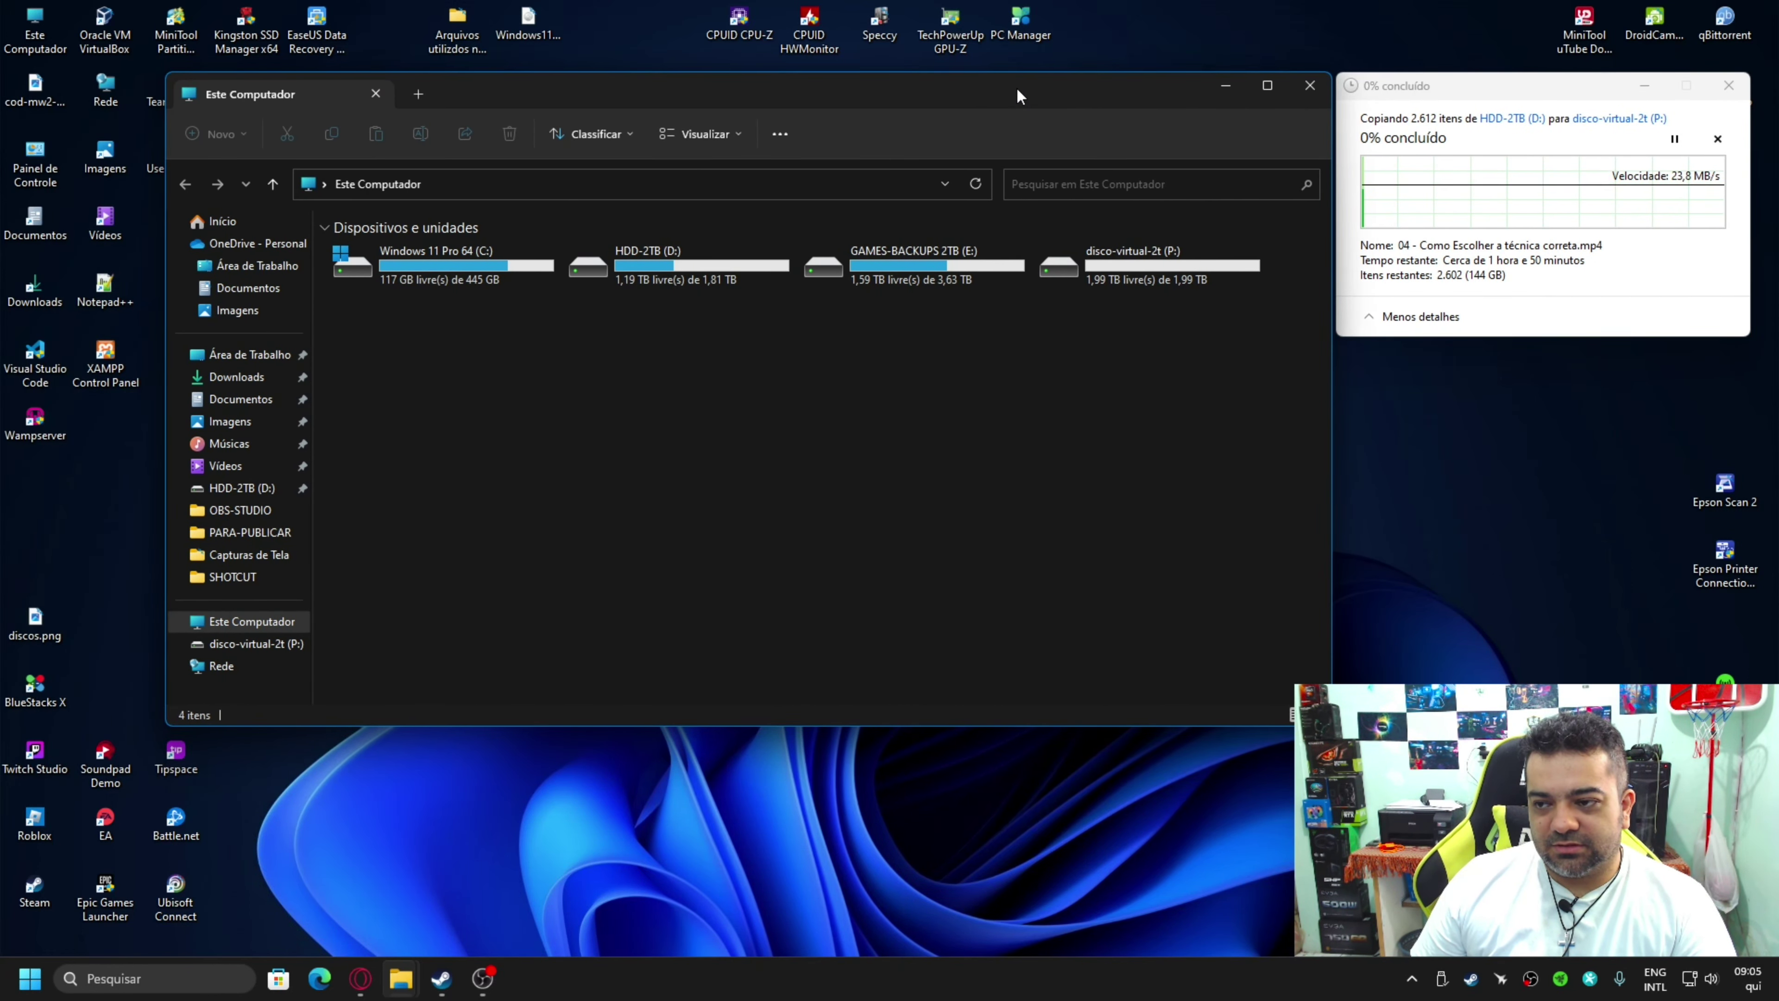